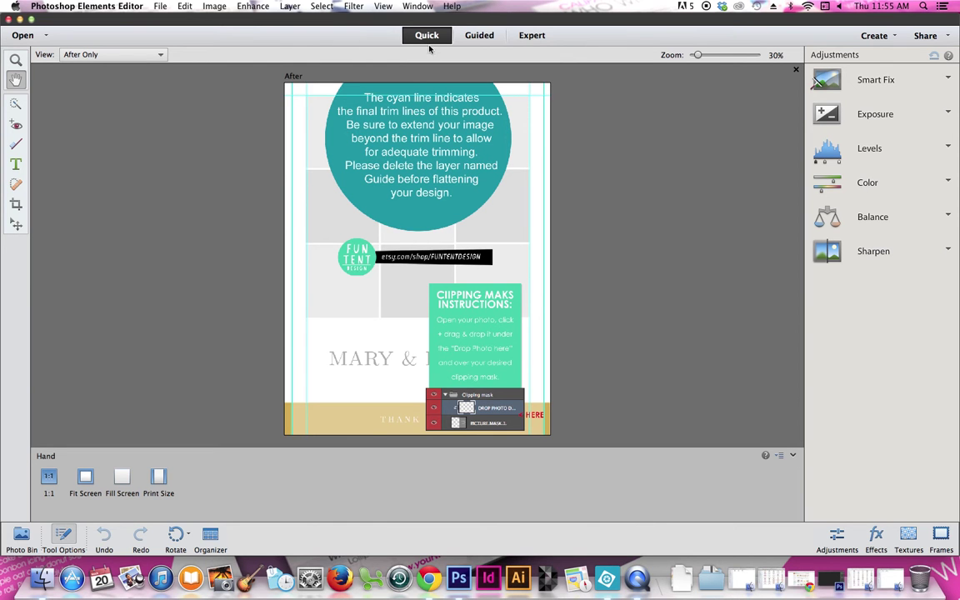
# Step: Switch the editor from Quick mode through Guided into Expert mode with the postcard template
pyautogui.click(479, 35)
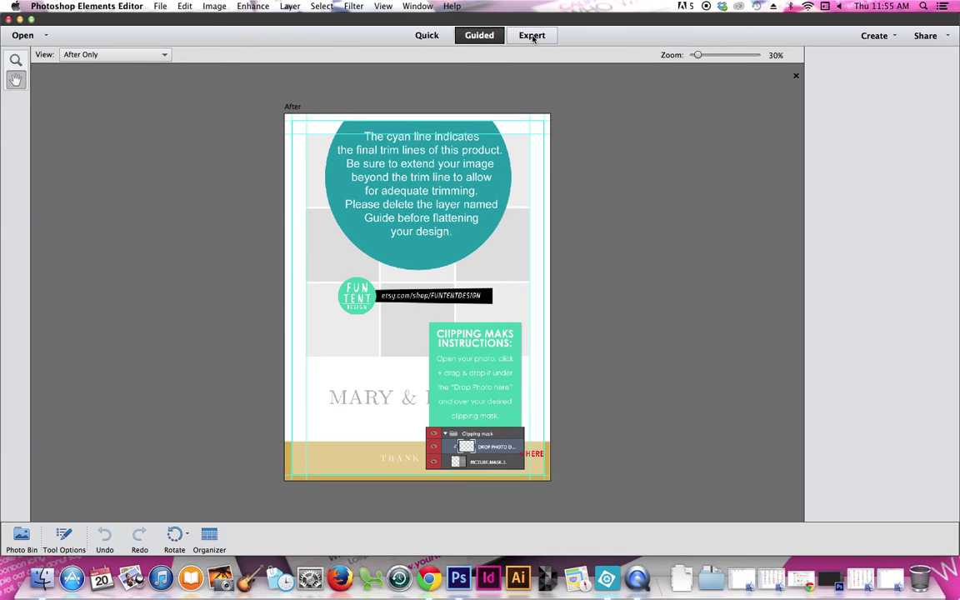
pyautogui.click(532, 36)
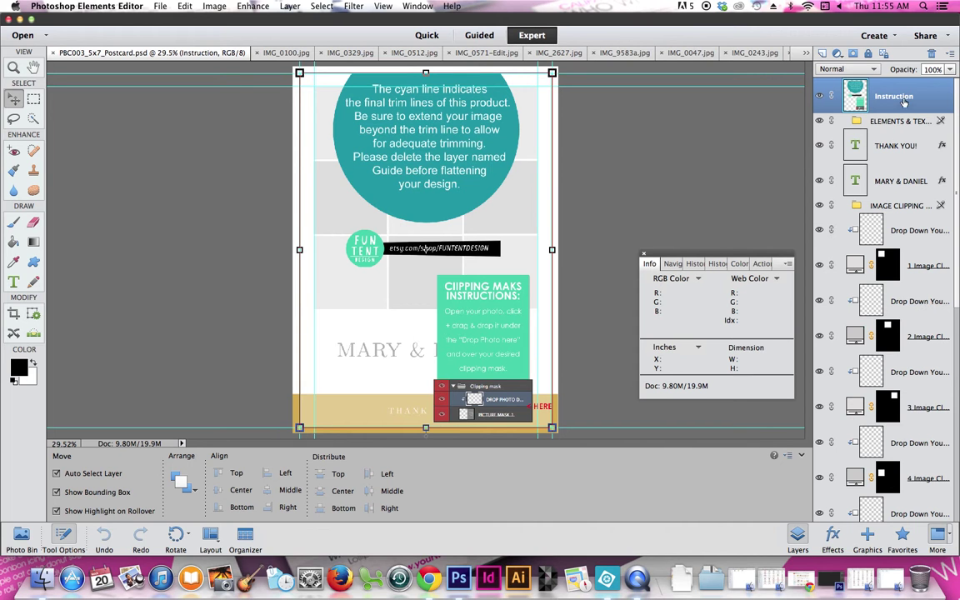
# Step: Toggle the Instruction layer's visibility to preview the clean layout, leaving it hidden
pyautogui.click(886, 124)
pyautogui.click(820, 98)
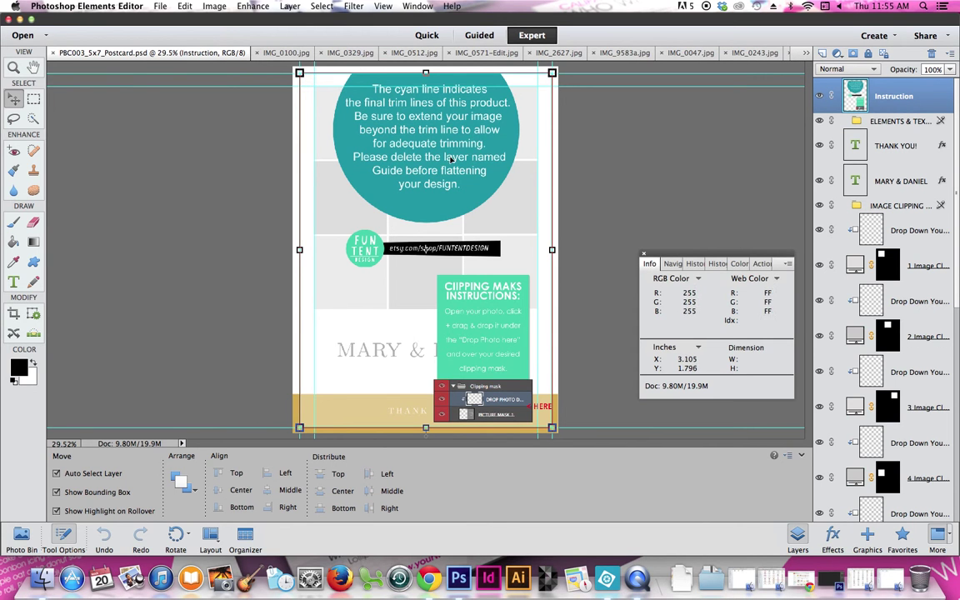
pyautogui.click(821, 98)
pyautogui.click(820, 98)
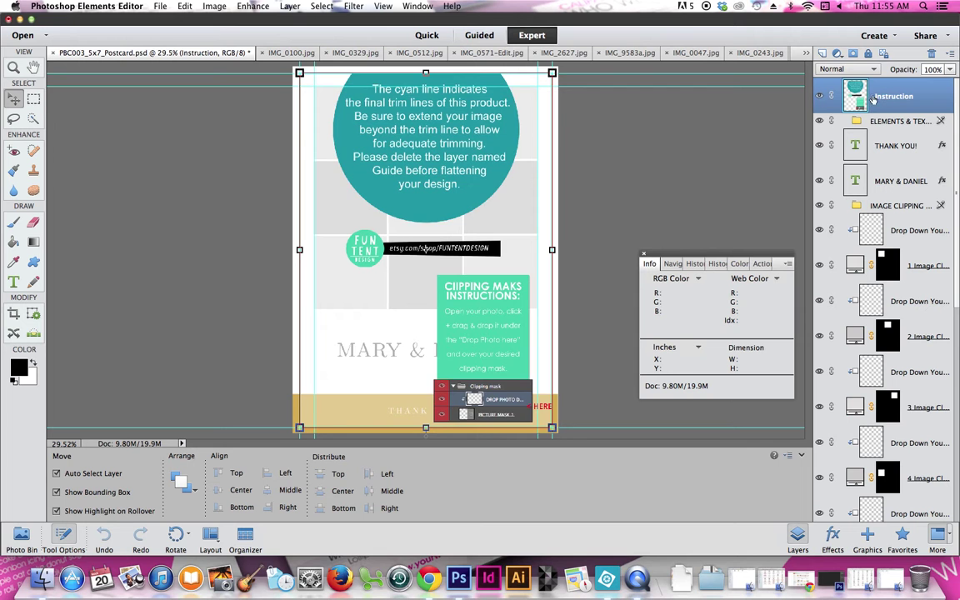
pyautogui.click(821, 97)
pyautogui.click(821, 97)
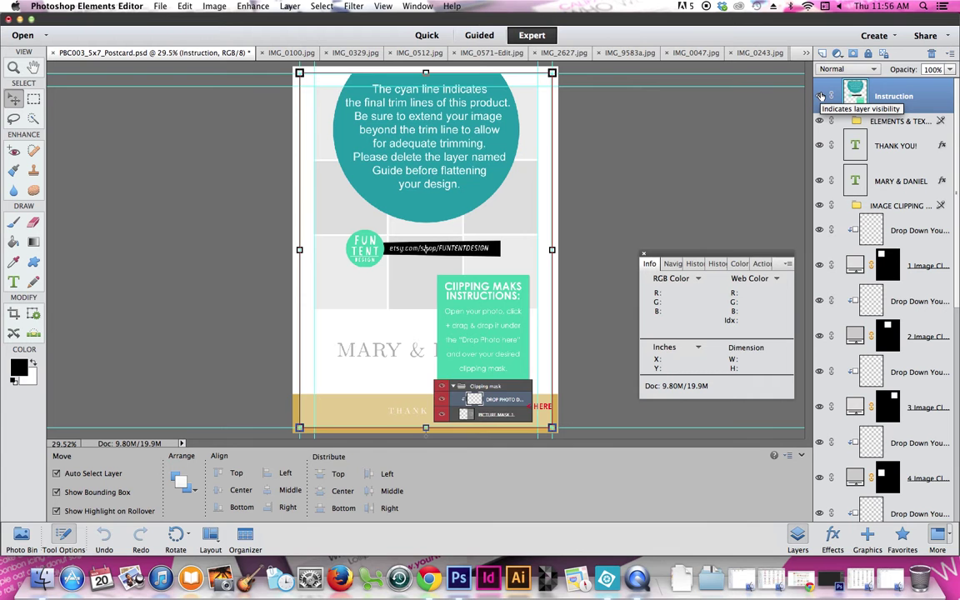
pyautogui.click(820, 96)
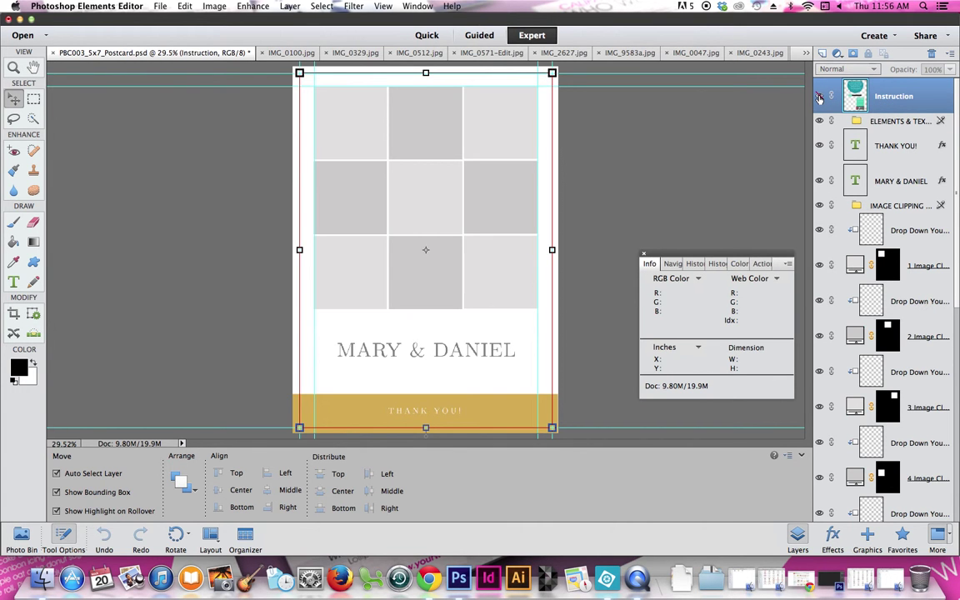
# Step: Keep the Instruction layer hidden above the clipping groups and select the THANK YOU! text layer
pyautogui.click(888, 97)
pyautogui.click(895, 90)
pyautogui.moveTo(895, 90); pyautogui.dragTo(824, 96)
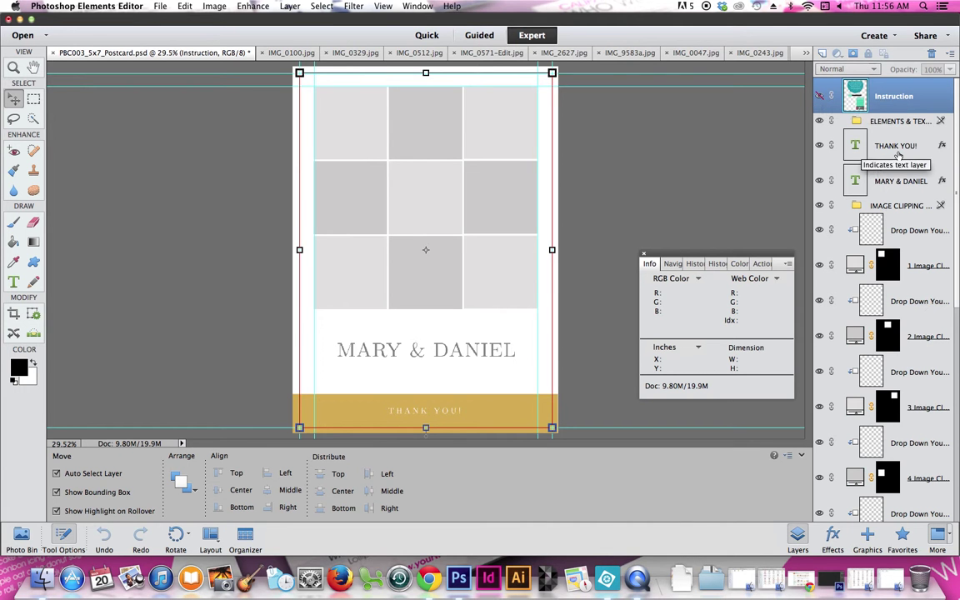
pyautogui.click(834, 147)
pyautogui.click(291, 53)
pyautogui.click(380, 52)
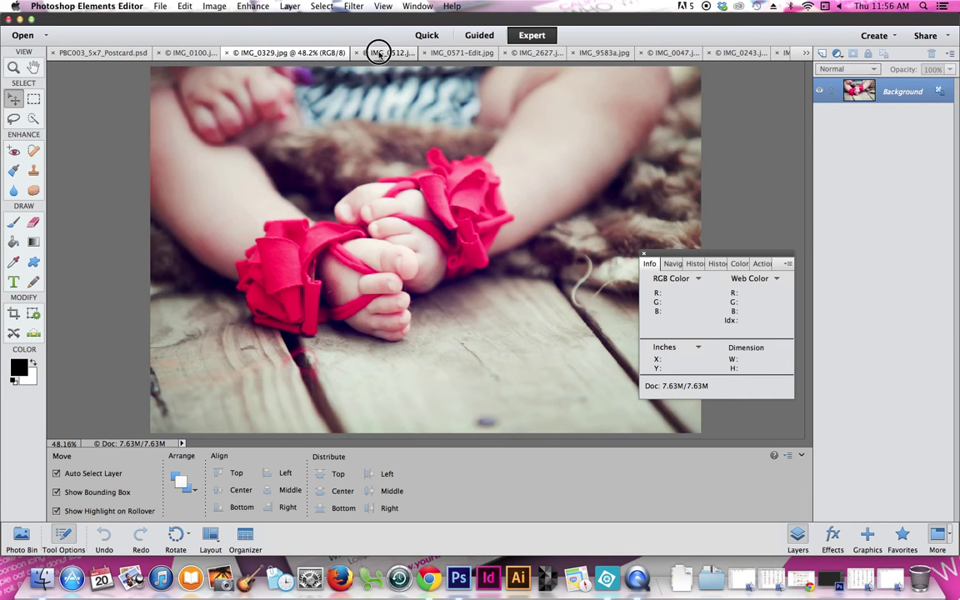
pyautogui.click(421, 53)
pyautogui.click(510, 52)
pyautogui.click(600, 54)
pyautogui.click(667, 50)
pyautogui.click(733, 52)
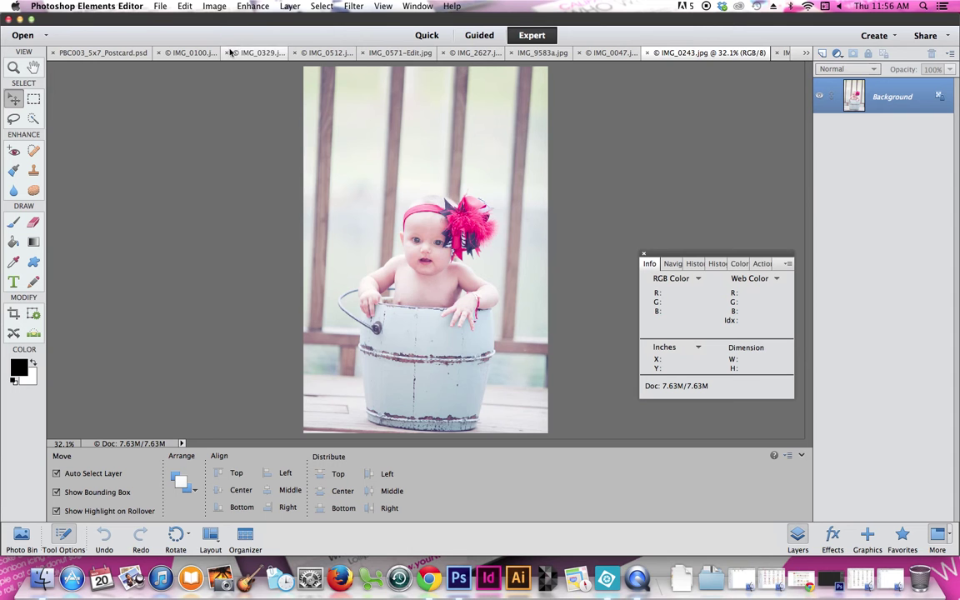
pyautogui.click(171, 52)
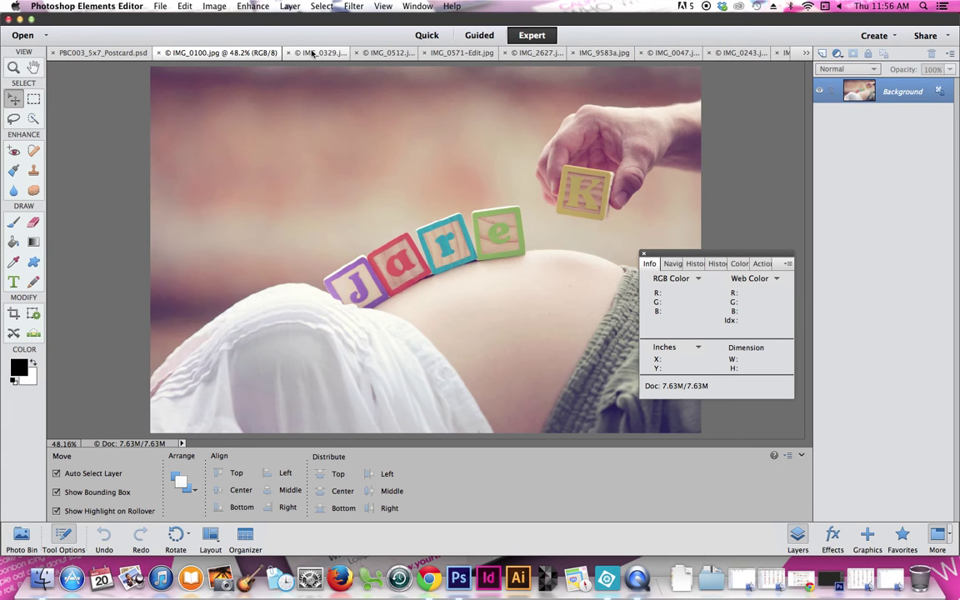
pyautogui.click(300, 53)
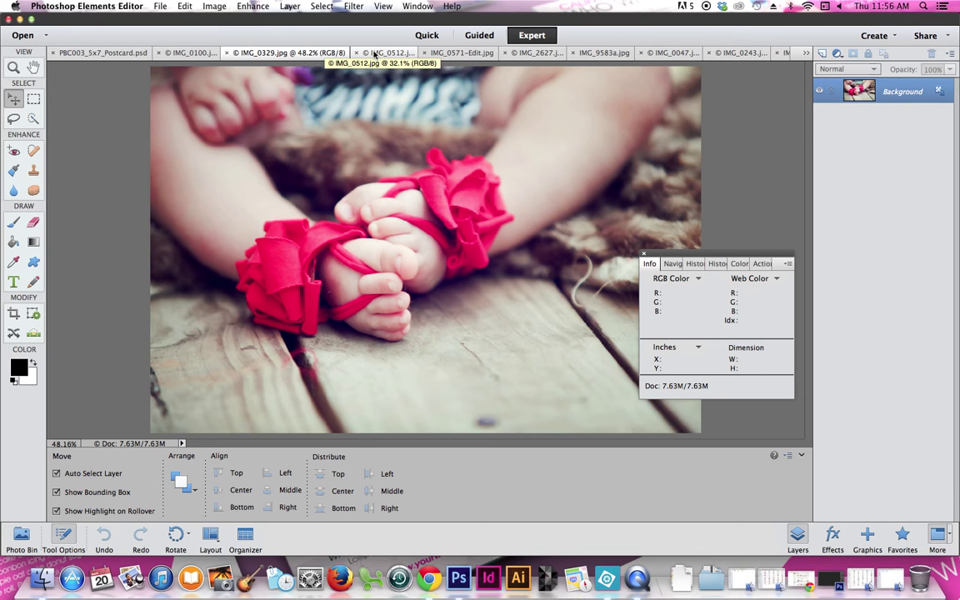
pyautogui.click(374, 53)
pyautogui.click(247, 50)
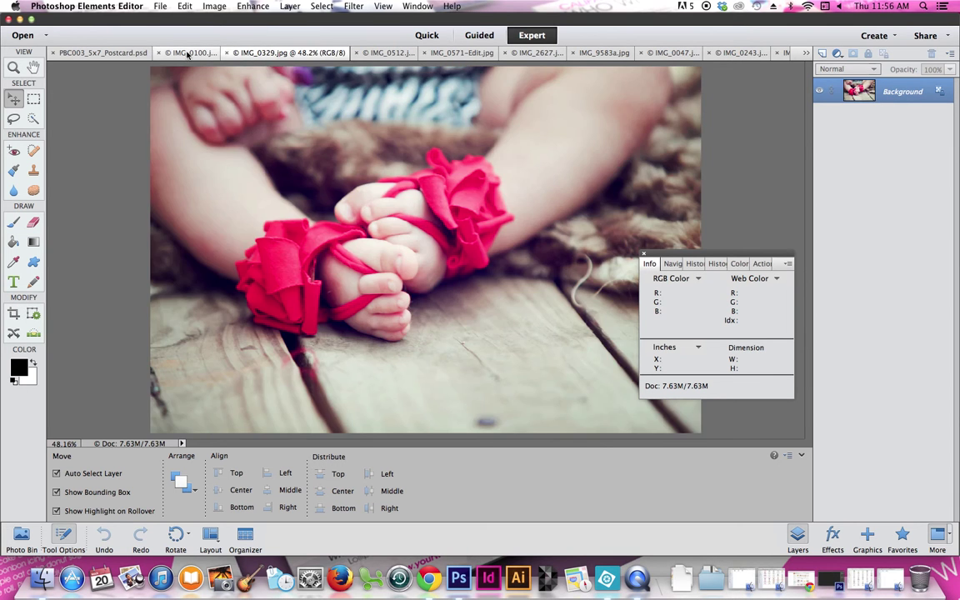
pyautogui.click(188, 52)
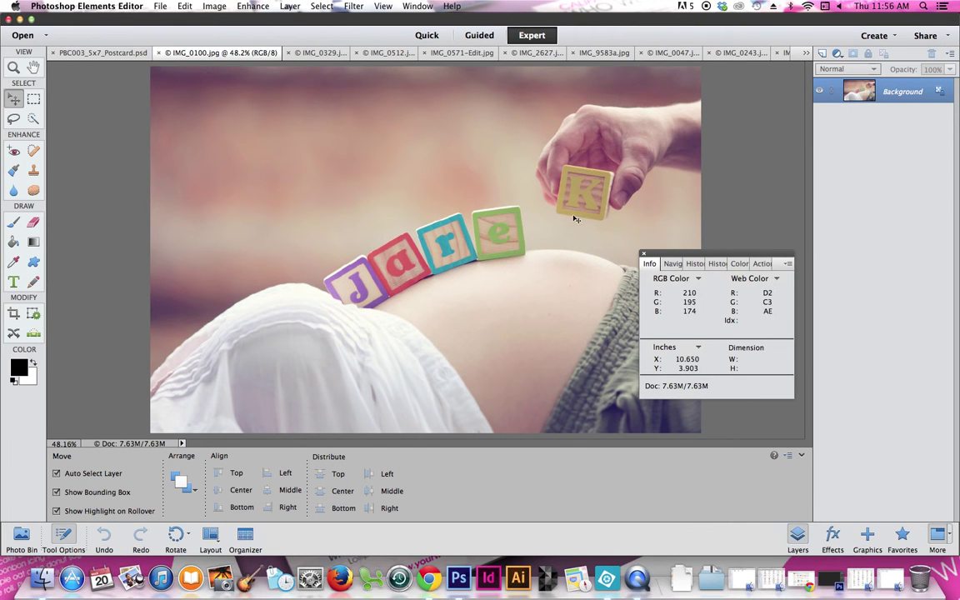
pyautogui.click(317, 52)
pyautogui.click(187, 52)
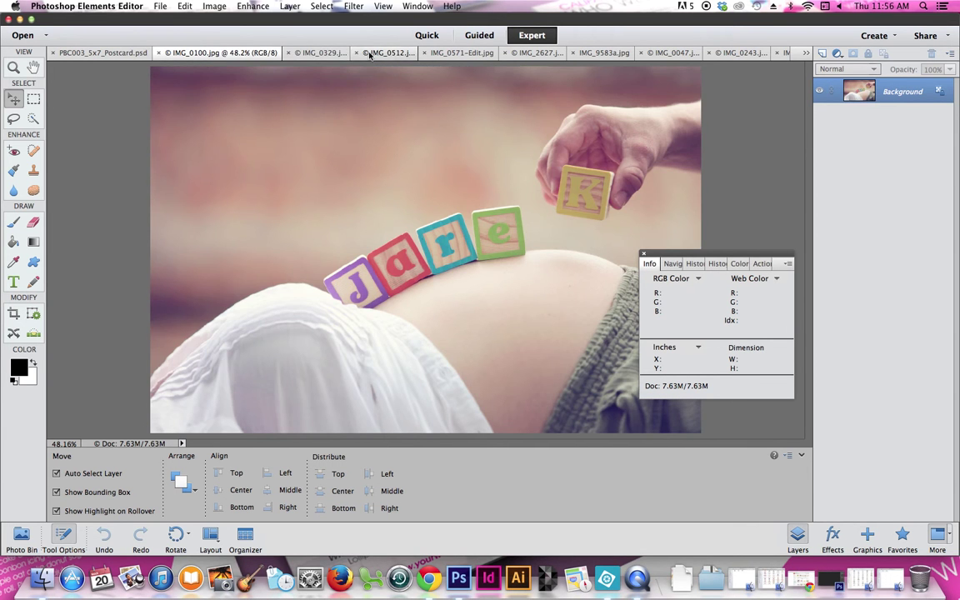
pyautogui.click(373, 50)
pyautogui.click(460, 53)
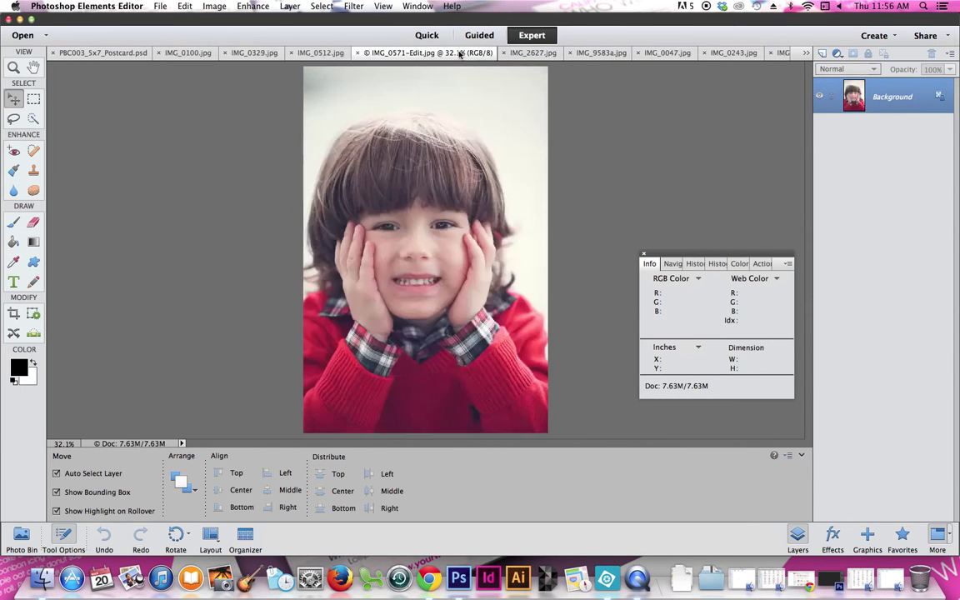
pyautogui.click(527, 53)
pyautogui.click(609, 53)
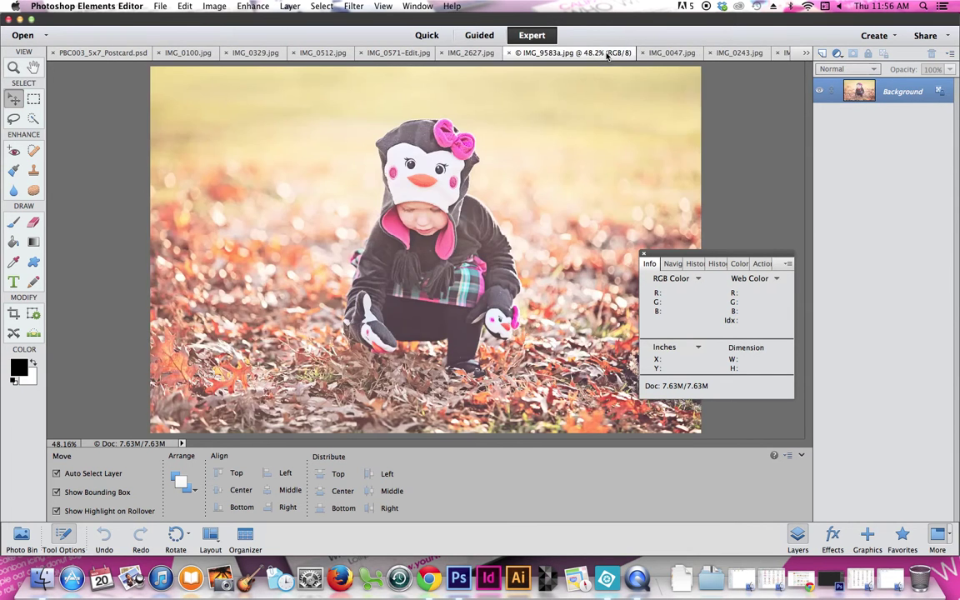
pyautogui.click(675, 50)
pyautogui.click(735, 50)
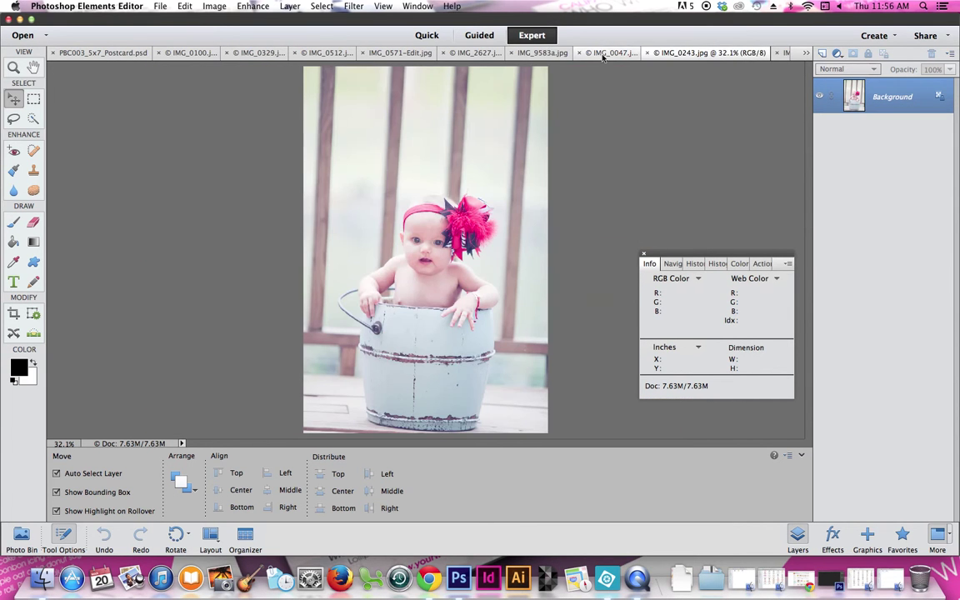
pyautogui.click(786, 53)
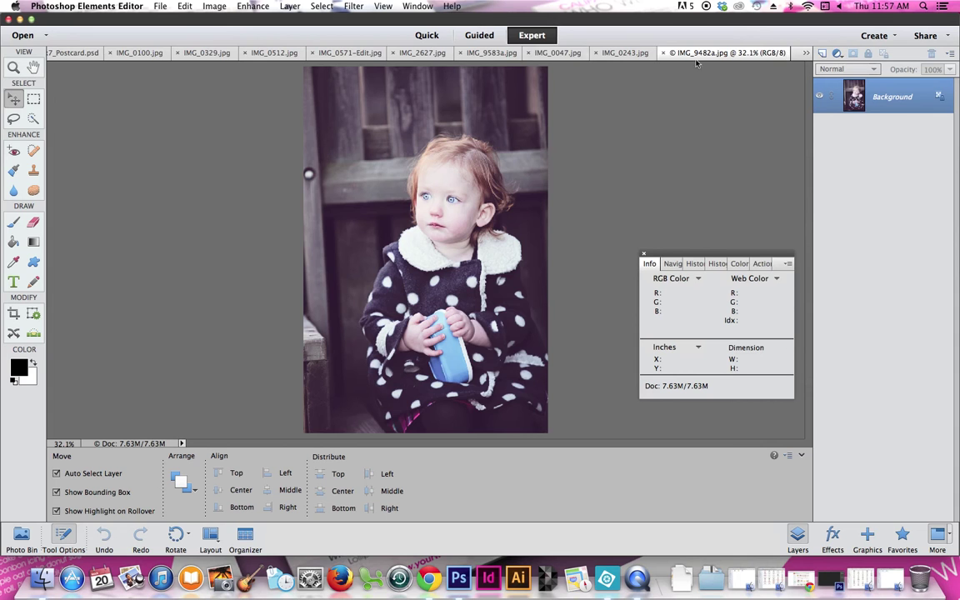
pyautogui.click(115, 52)
pyautogui.click(79, 50)
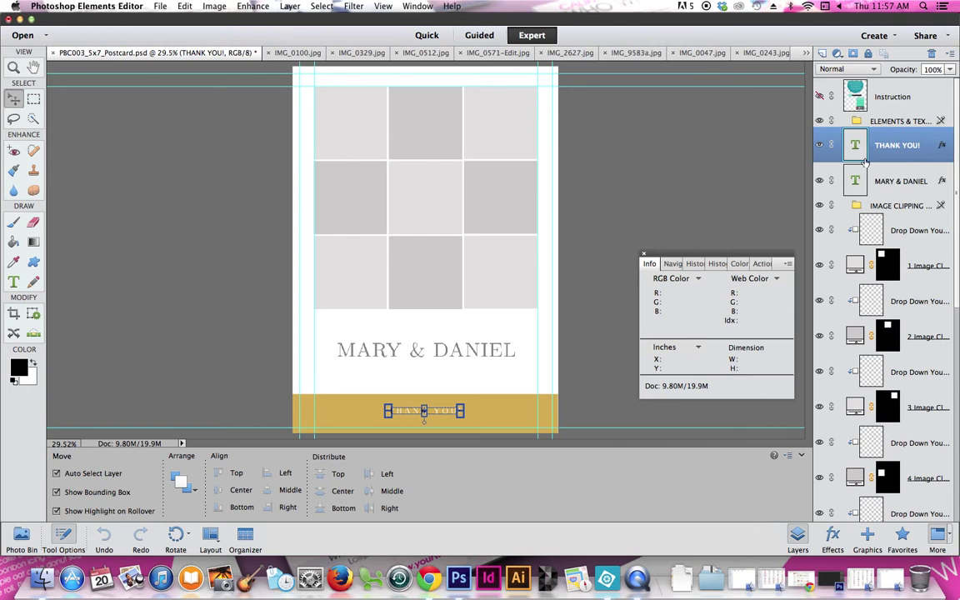
# Step: Locate the top-left cell's mask by toggling it, then select the 1 Image Clipping Mask layer
pyautogui.click(903, 180)
pyautogui.click(837, 206)
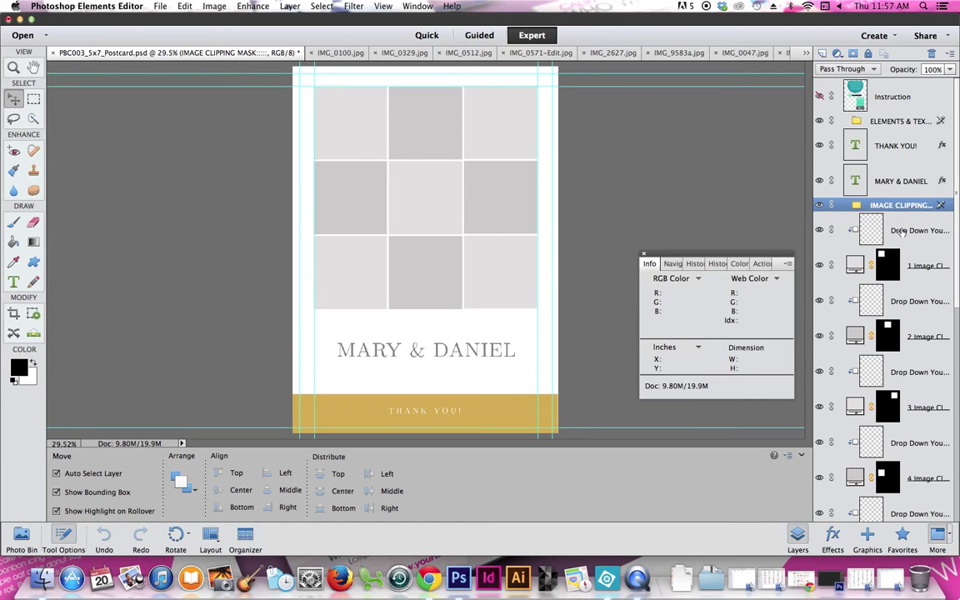
pyautogui.click(894, 234)
pyautogui.click(895, 263)
pyautogui.click(820, 266)
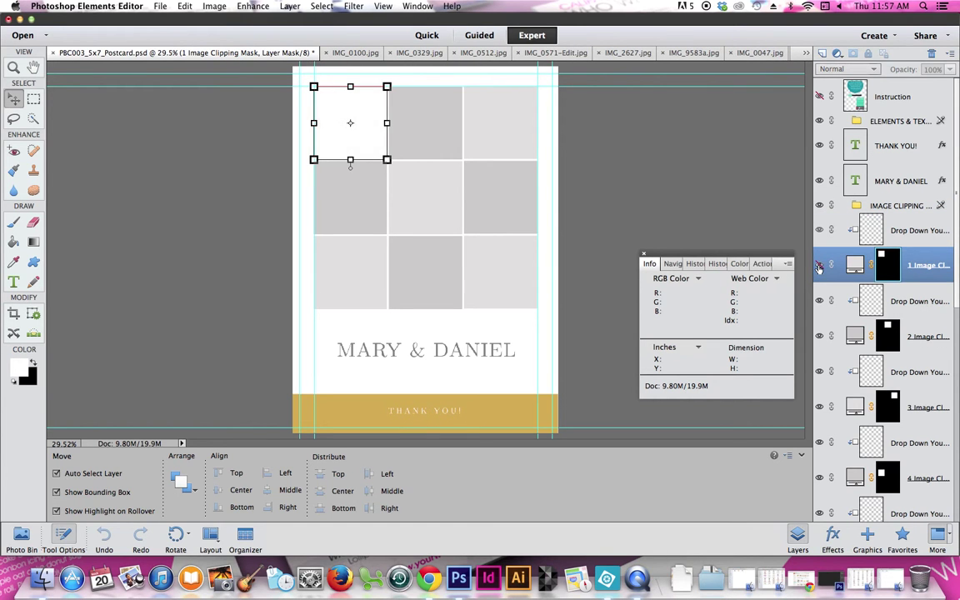
pyautogui.click(820, 266)
pyautogui.click(819, 266)
pyautogui.click(820, 265)
pyautogui.click(904, 228)
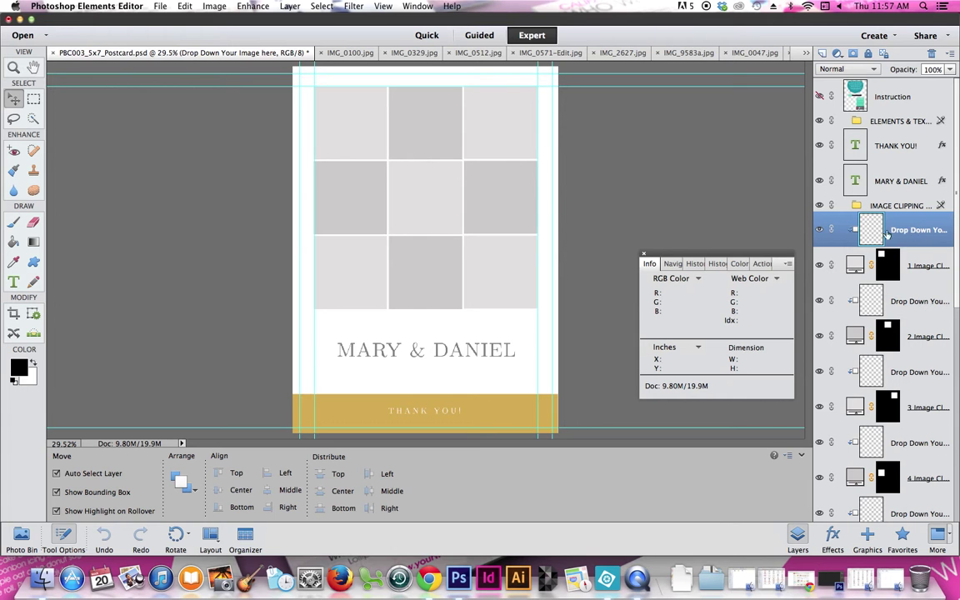
pyautogui.click(895, 266)
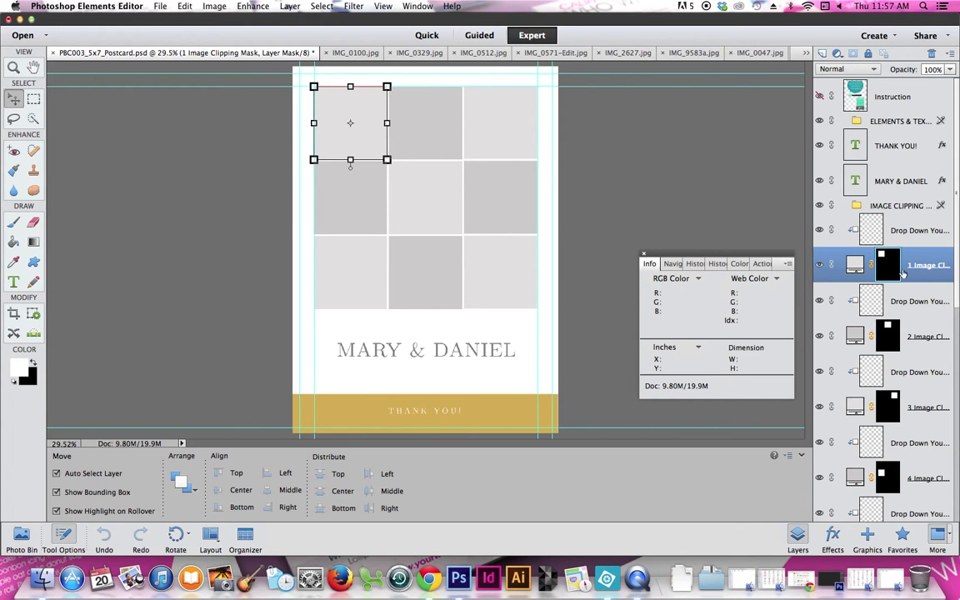
# Step: Select all of IMG_0100.jpg, copy it, and return to the PBC003 postcard
pyautogui.click(355, 53)
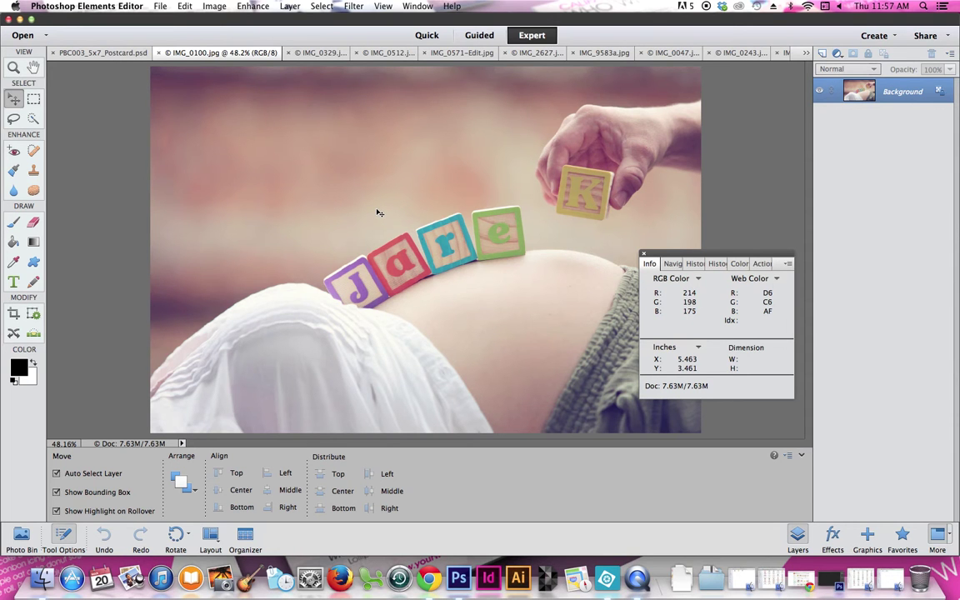
pyautogui.press('super+a')
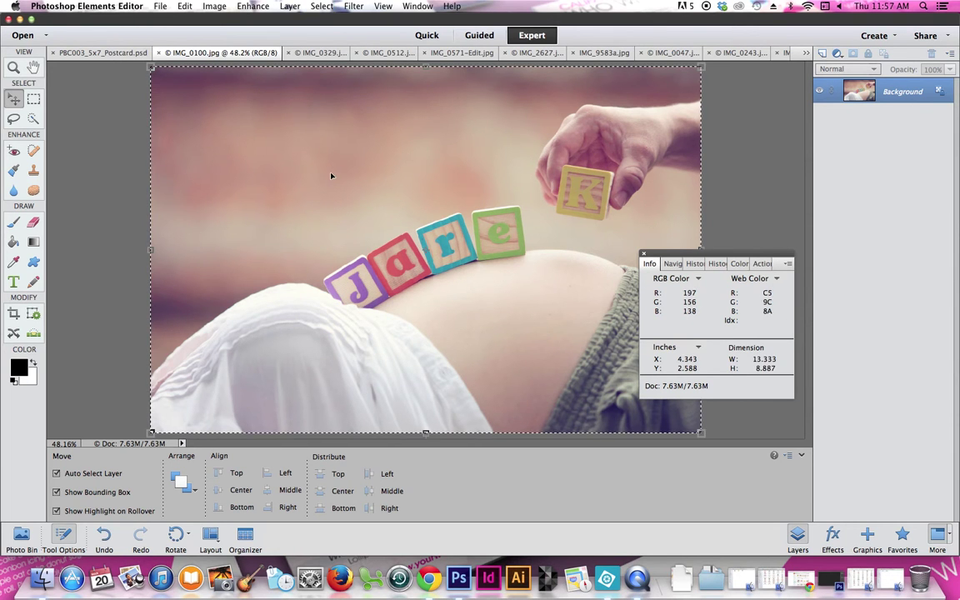
pyautogui.click(322, 6)
pyautogui.click(292, 19)
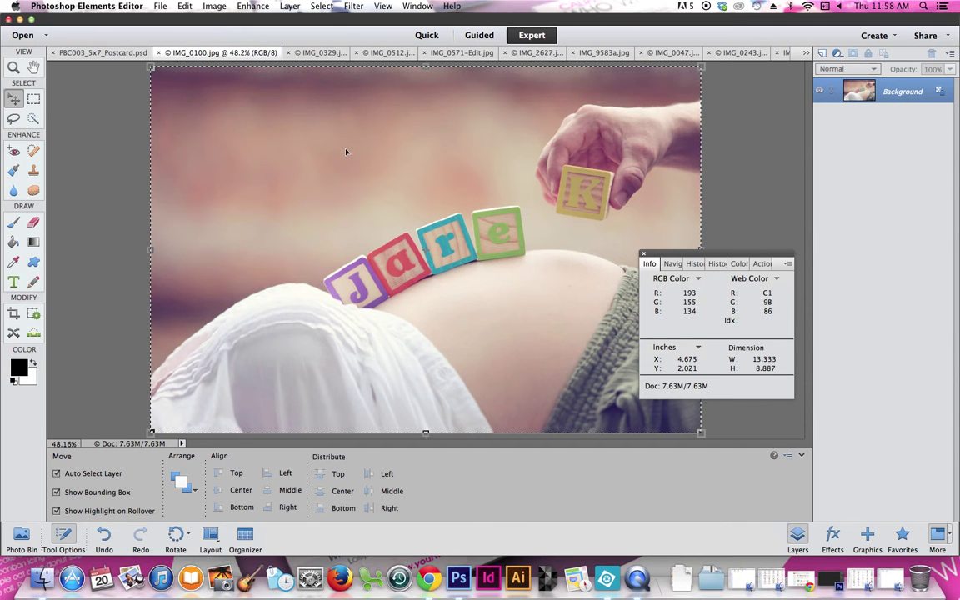
pyautogui.click(185, 7)
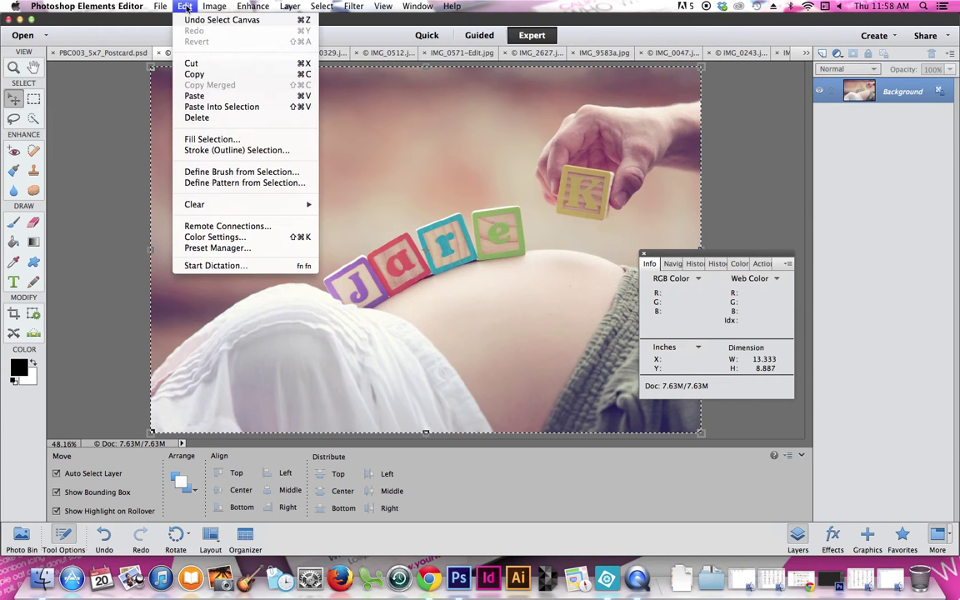
pyautogui.click(195, 74)
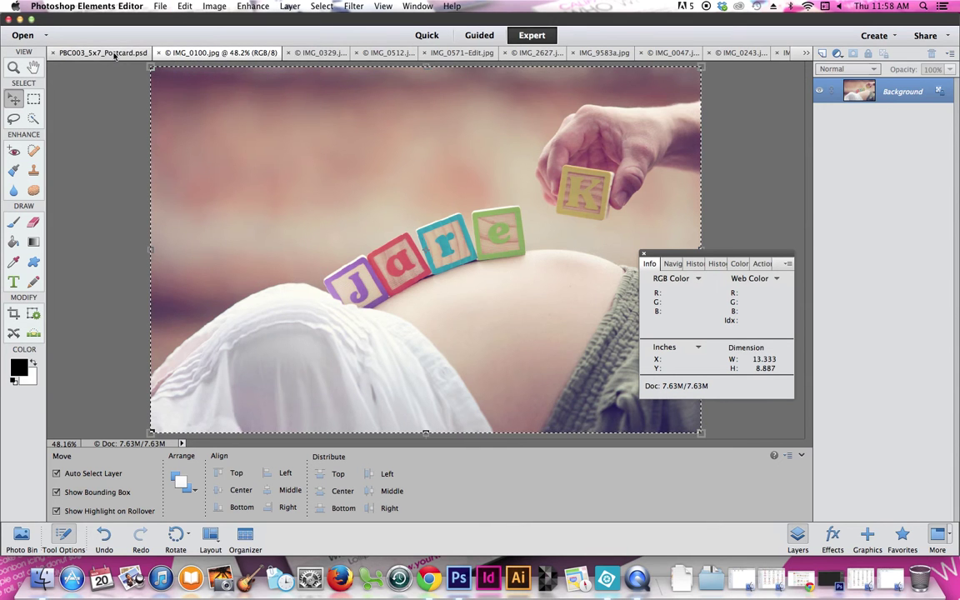
pyautogui.click(115, 54)
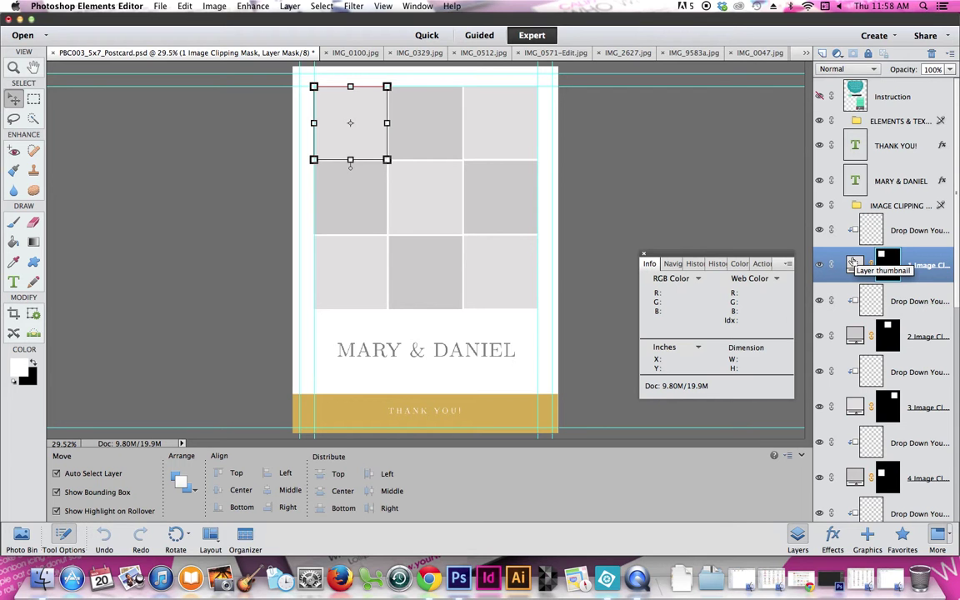
# Step: Paste the blocks photo as Layer 1, scale it down, and nudge it into the top-left cell
pyautogui.press('super+v')
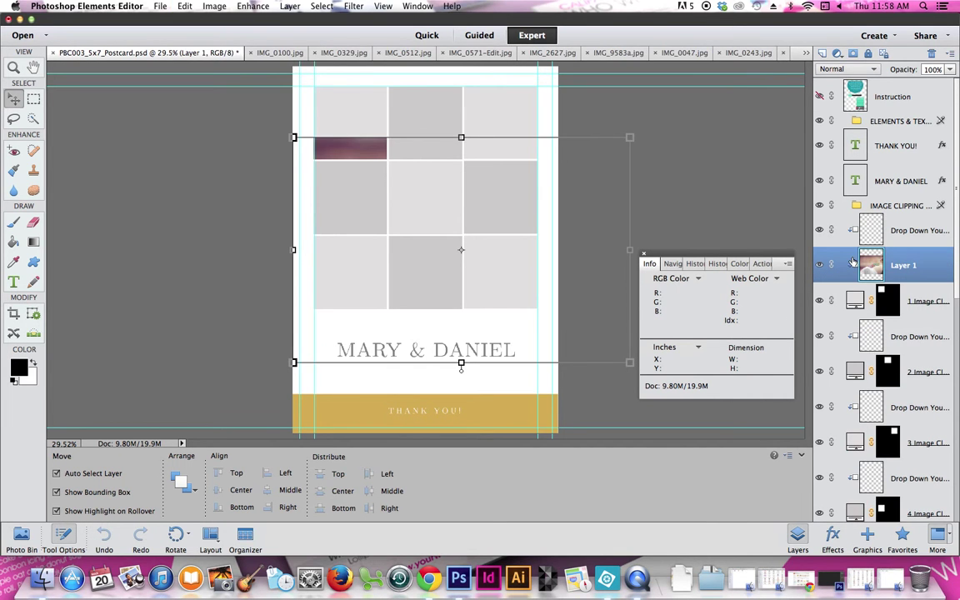
pyautogui.moveTo(290, 157); pyautogui.dragTo(347, 95)
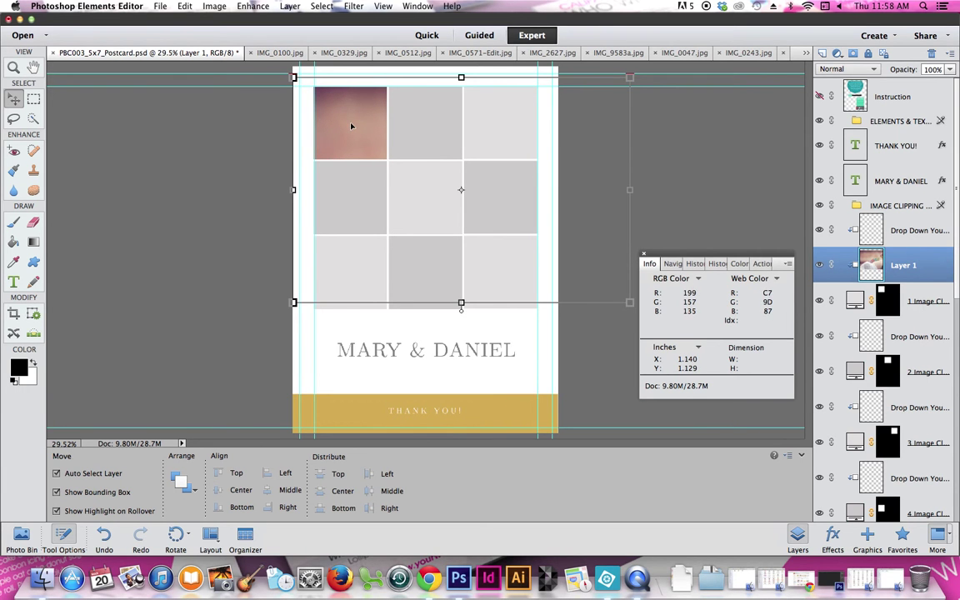
pyautogui.press('super+t')
pyautogui.moveTo(624, 300); pyautogui.dragTo(422, 164)
pyautogui.press('Return')
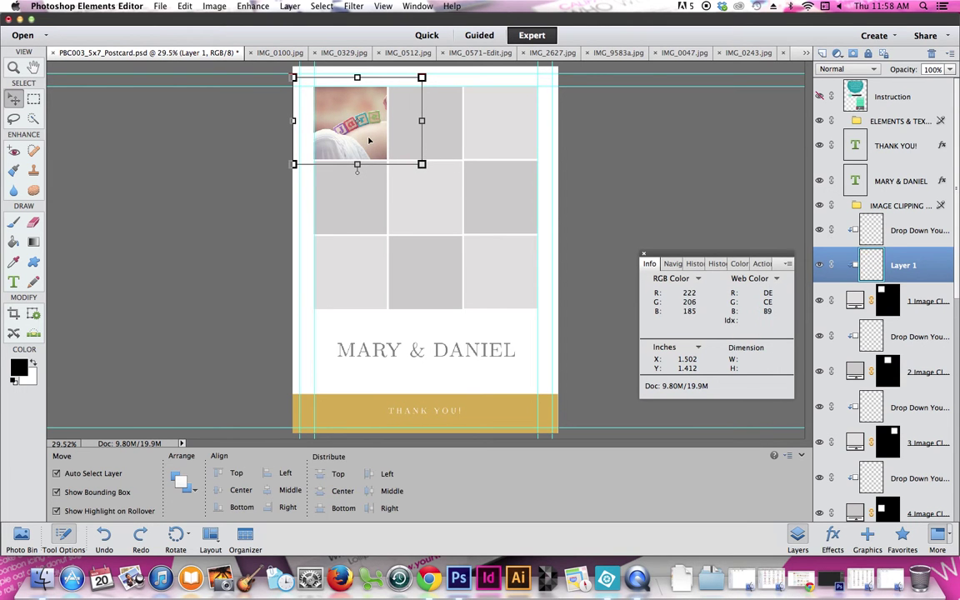
pyautogui.press('super+t')
pyautogui.moveTo(291, 77); pyautogui.dragTo(300, 84)
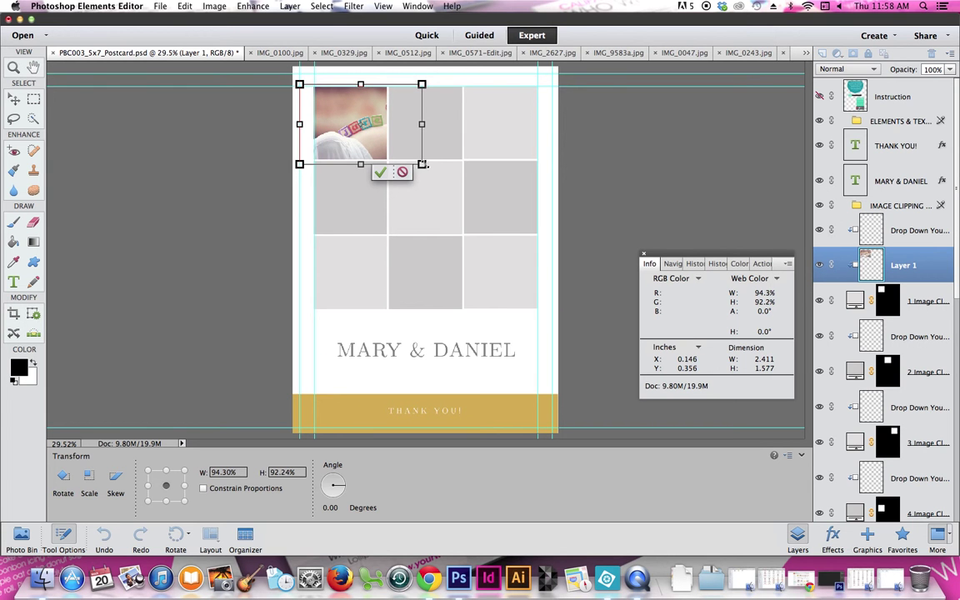
pyautogui.moveTo(423, 164); pyautogui.dragTo(418, 161)
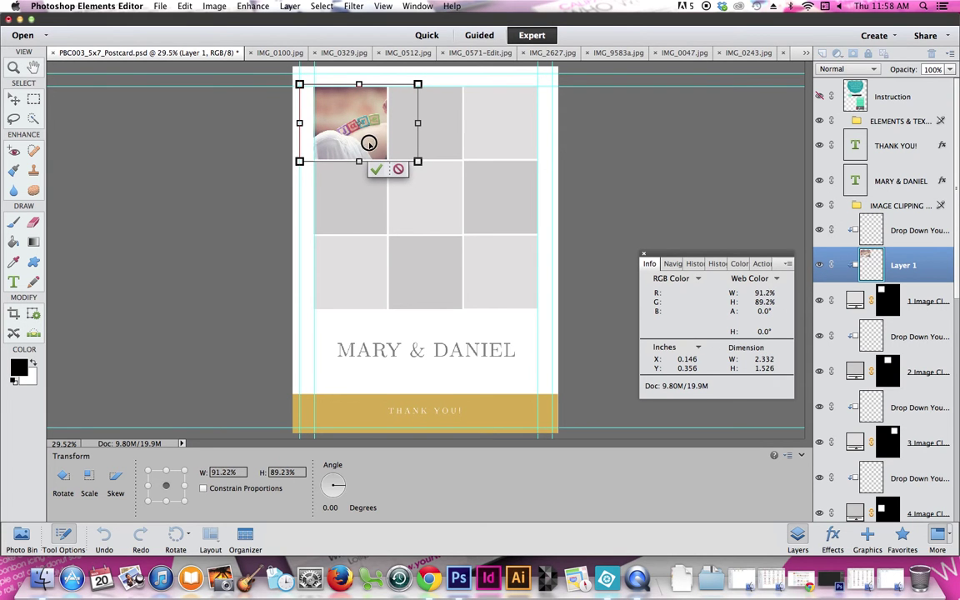
pyautogui.press('Return')
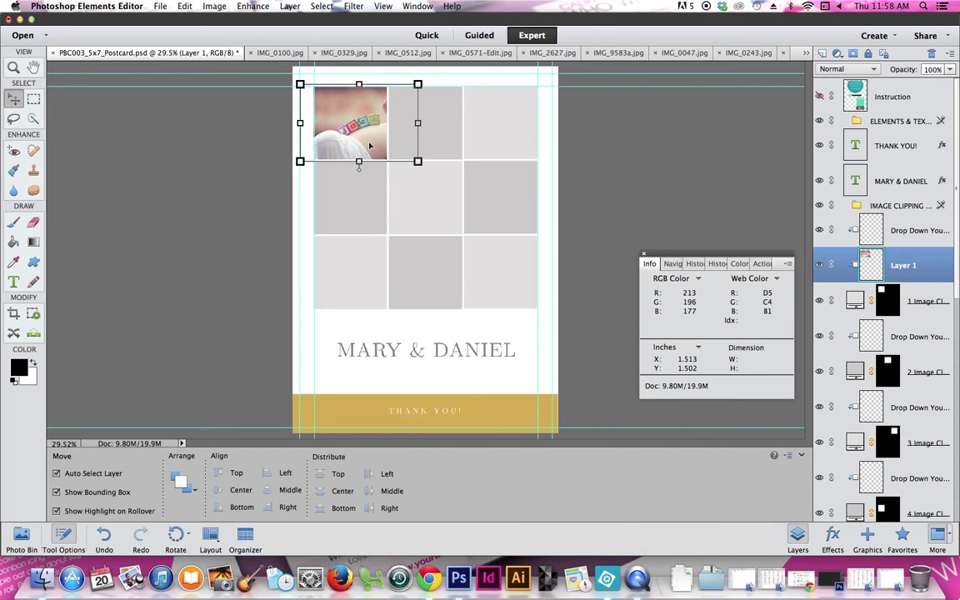
pyautogui.hotkey('shift', 'Left')
pyautogui.hotkey('shift', 'Left')
pyautogui.hotkey('shift', 'Left')
pyautogui.hotkey('shift', 'Left')
pyautogui.hotkey('shift', 'Left')
pyautogui.hotkey('shift', 'Left')
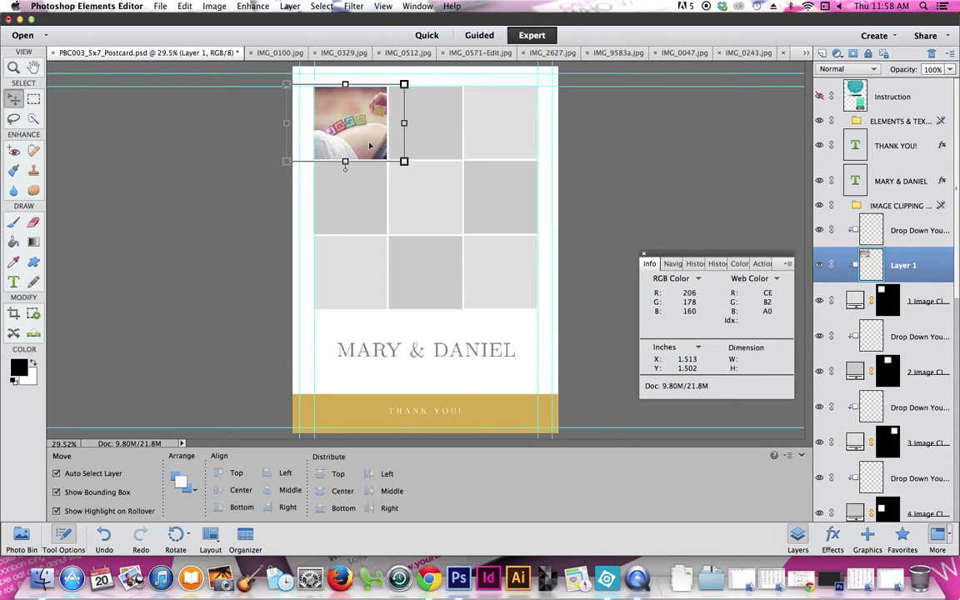
pyautogui.press('Right')
pyautogui.press('Right')
pyautogui.press('Right')
pyautogui.press('Right')
pyautogui.press('Right')
pyautogui.press('Right')
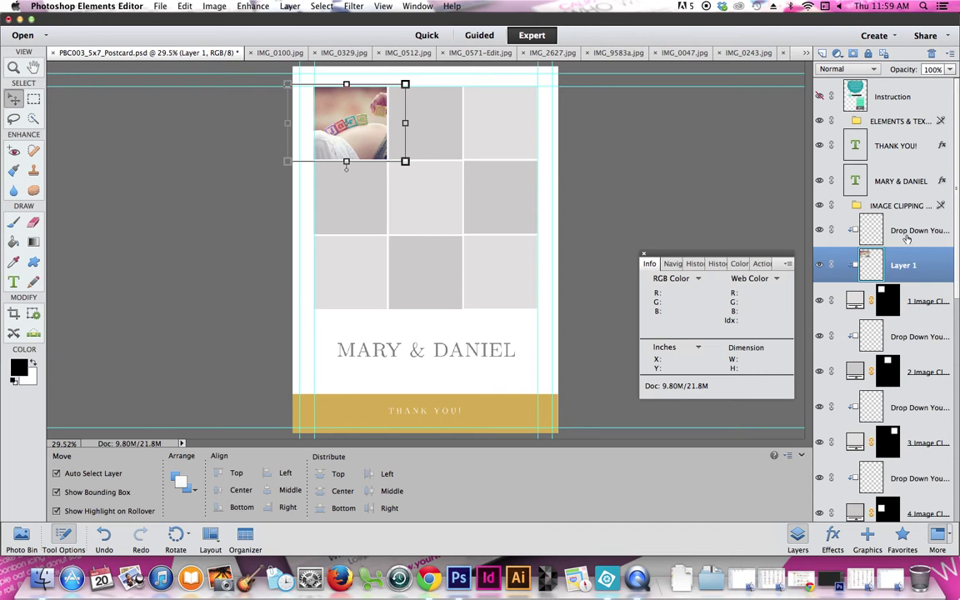
pyautogui.click(826, 232)
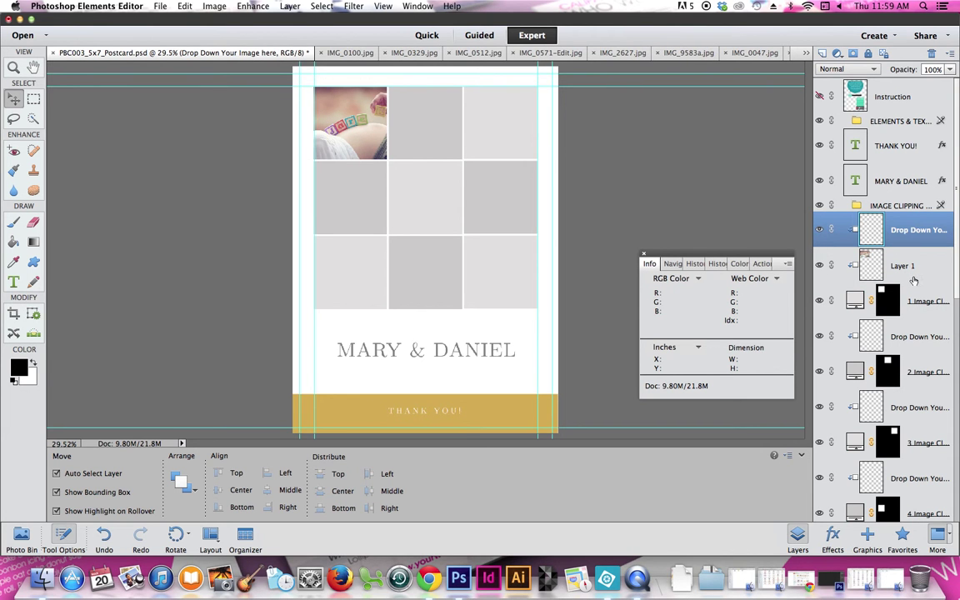
# Step: Close the IMG_0100.jpg document and return to the postcard after viewing IMG_0329
pyautogui.click(824, 265)
pyautogui.click(825, 295)
pyautogui.click(915, 371)
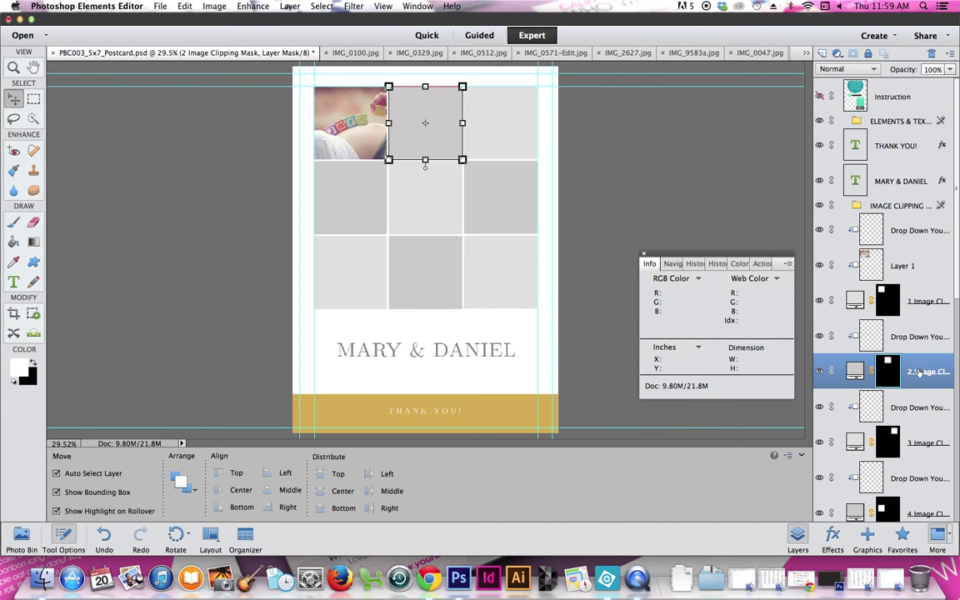
pyautogui.click(346, 53)
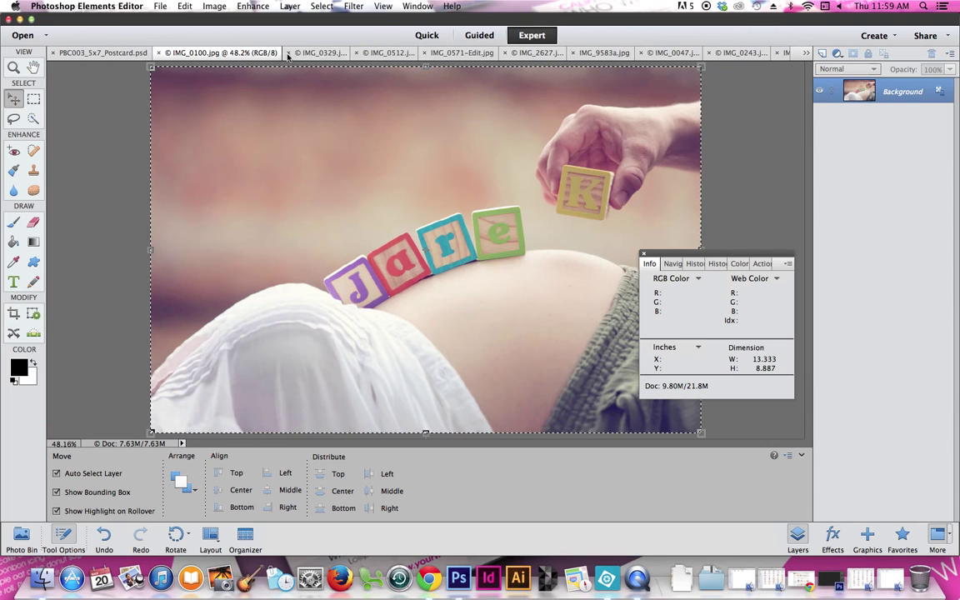
pyautogui.click(158, 52)
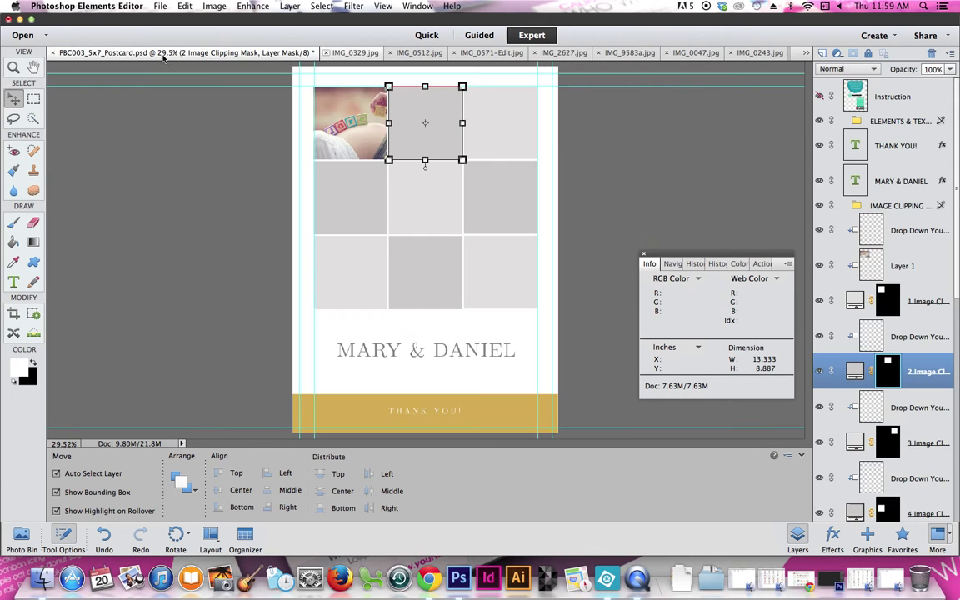
pyautogui.click(350, 52)
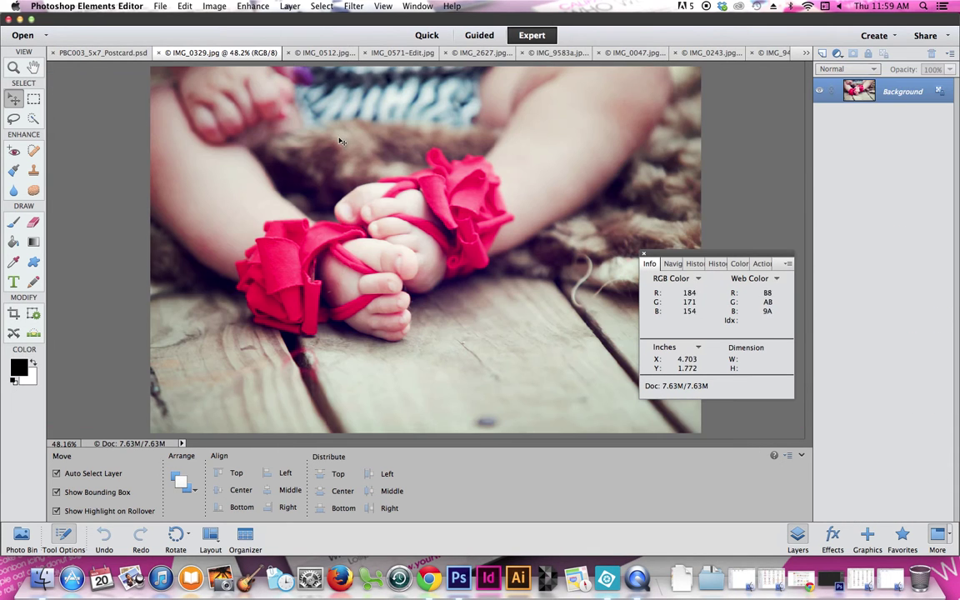
pyautogui.click(117, 53)
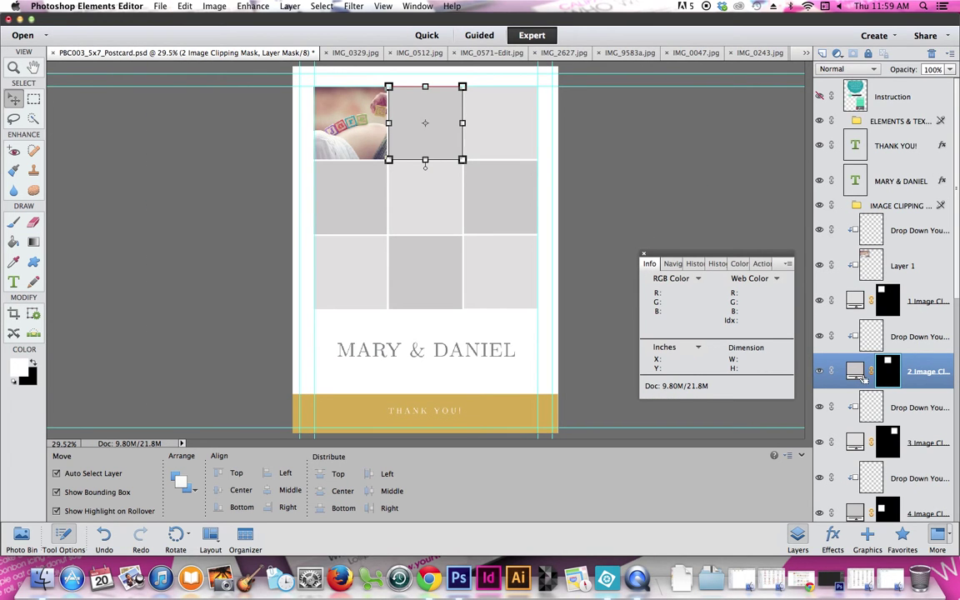
# Step: Move, scale down and nudge the baby-feet photo to fill the top-right cell
pyautogui.click(910, 408)
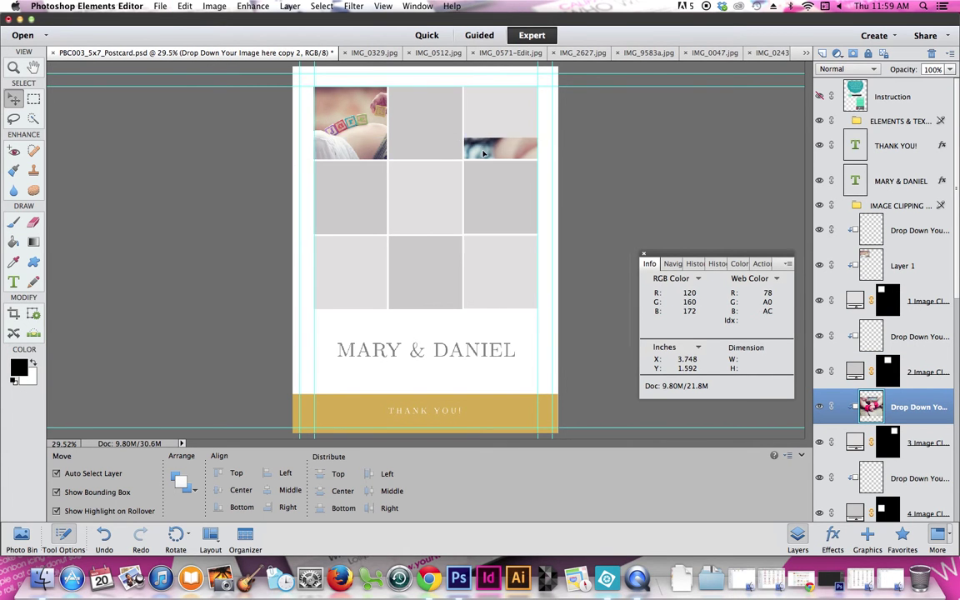
pyautogui.moveTo(482, 146); pyautogui.dragTo(505, 83)
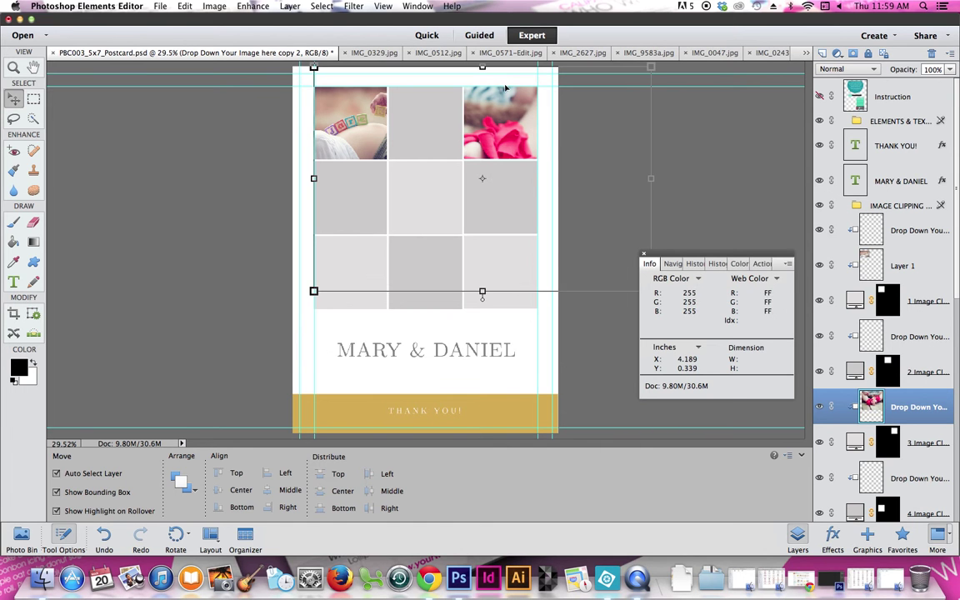
pyautogui.click(315, 291)
pyautogui.moveTo(322, 286); pyautogui.dragTo(455, 176)
pyautogui.moveTo(648, 174); pyautogui.dragTo(649, 176)
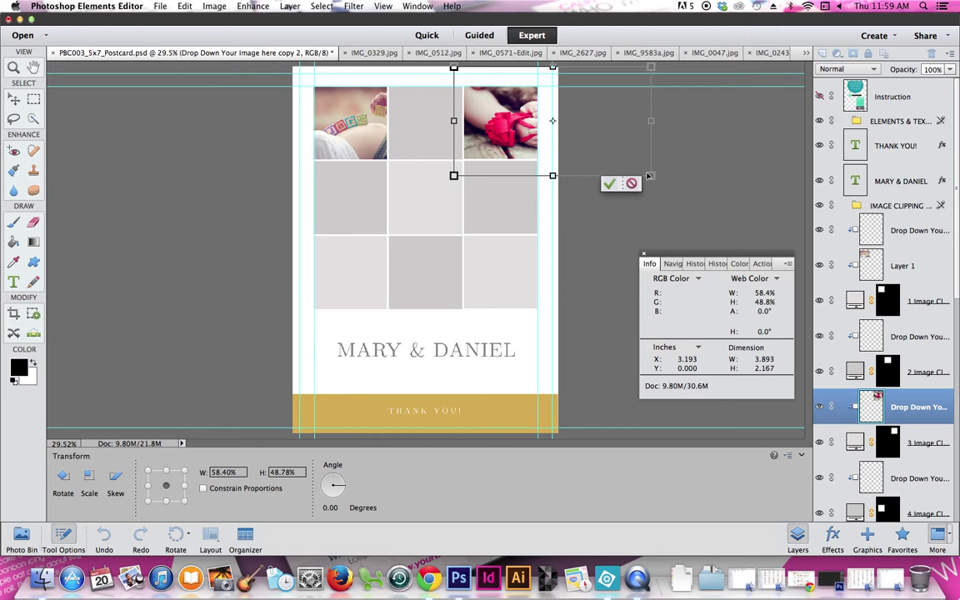
pyautogui.moveTo(651, 67); pyautogui.dragTo(621, 83)
pyautogui.press('Return')
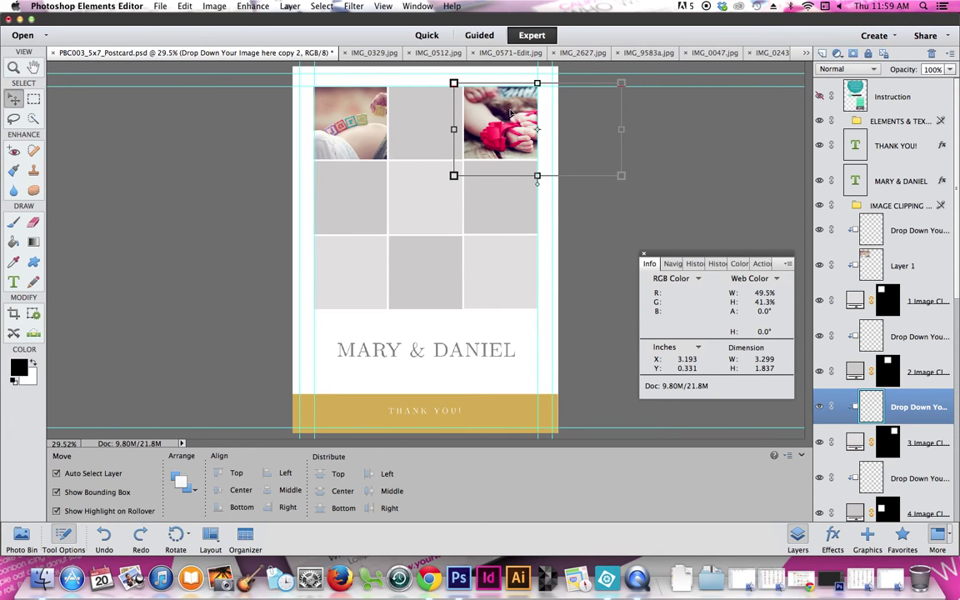
pyautogui.hotkey('shift', 'Left')
pyautogui.hotkey('shift', 'Left')
pyautogui.hotkey('shift', 'Left')
pyautogui.hotkey('shift', 'Left')
pyautogui.hotkey('shift', 'Up')
pyautogui.press('Left')
pyautogui.press('Left')
pyautogui.press('Left')
pyautogui.press('Left')
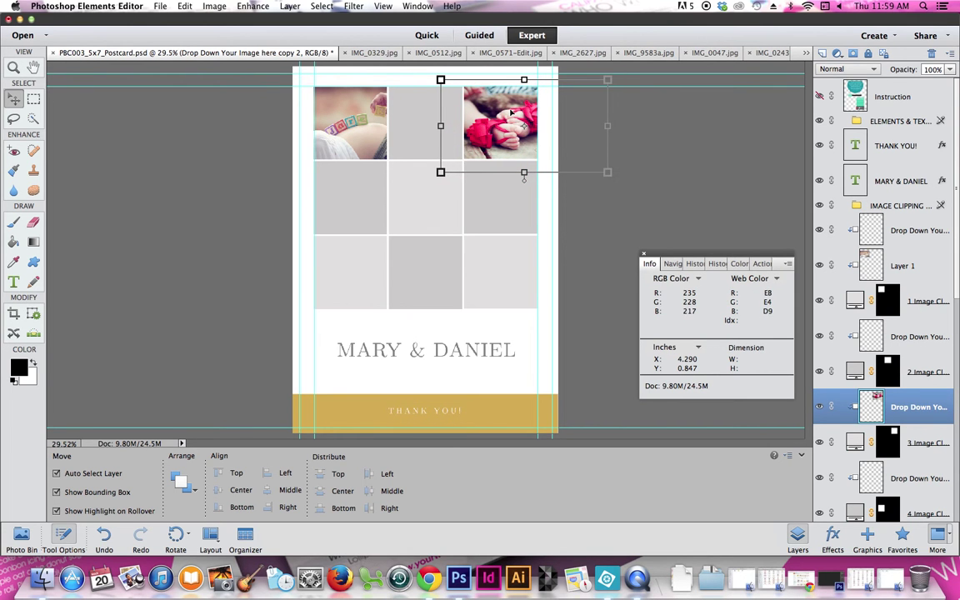
pyautogui.press('Left')
pyautogui.press('Left')
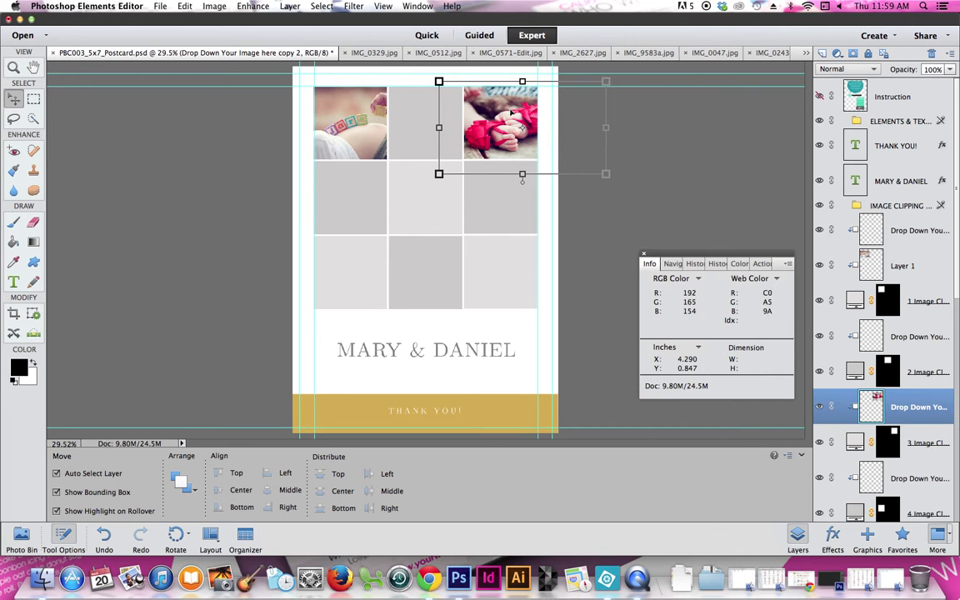
# Step: Select the 2 Image Clipping Mask layer for the empty top-middle cell and check the placeholder layers
pyautogui.rightClick(408, 119)
pyautogui.click(425, 122)
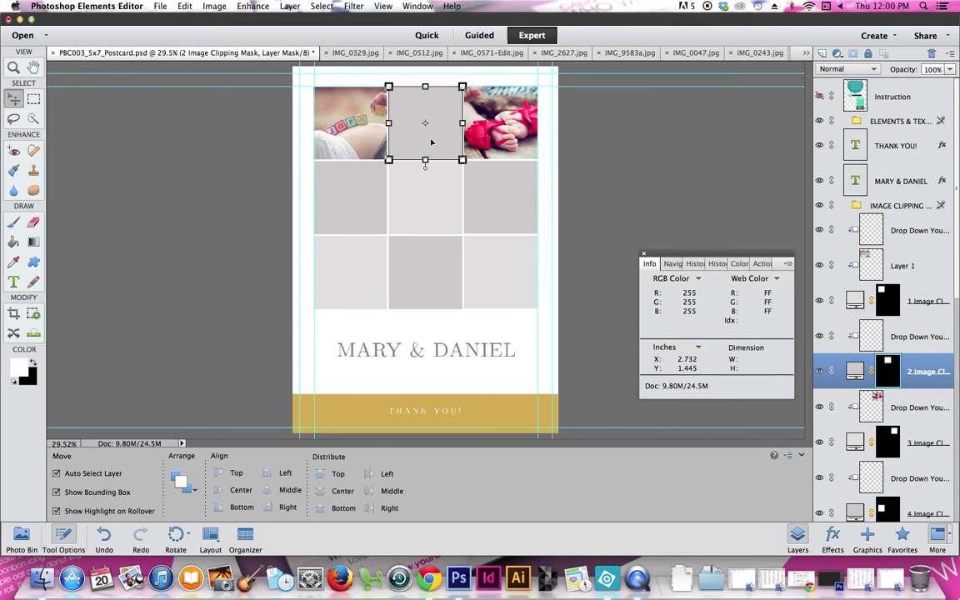
pyautogui.click(953, 407)
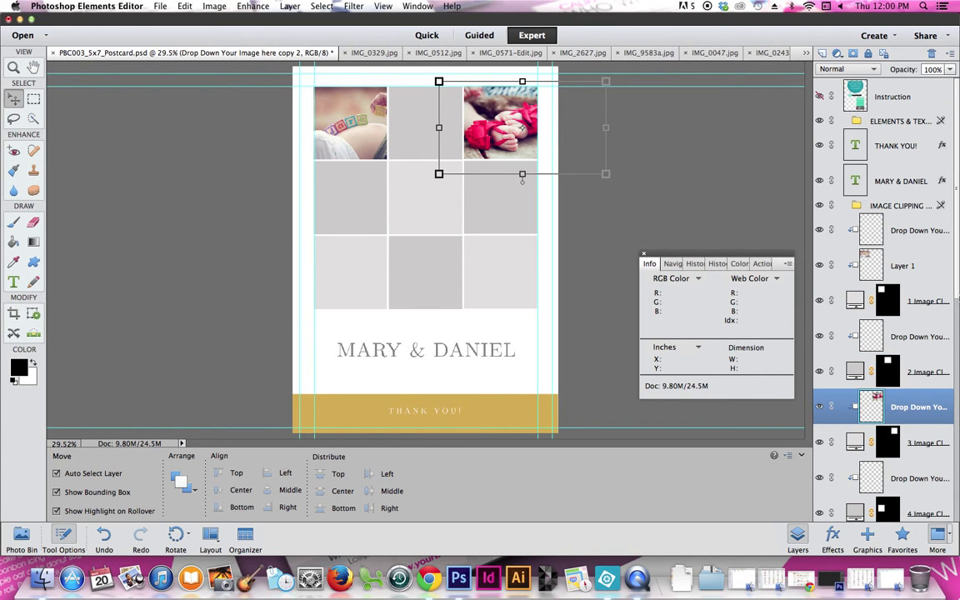
pyautogui.scroll(-3, 954, 291)
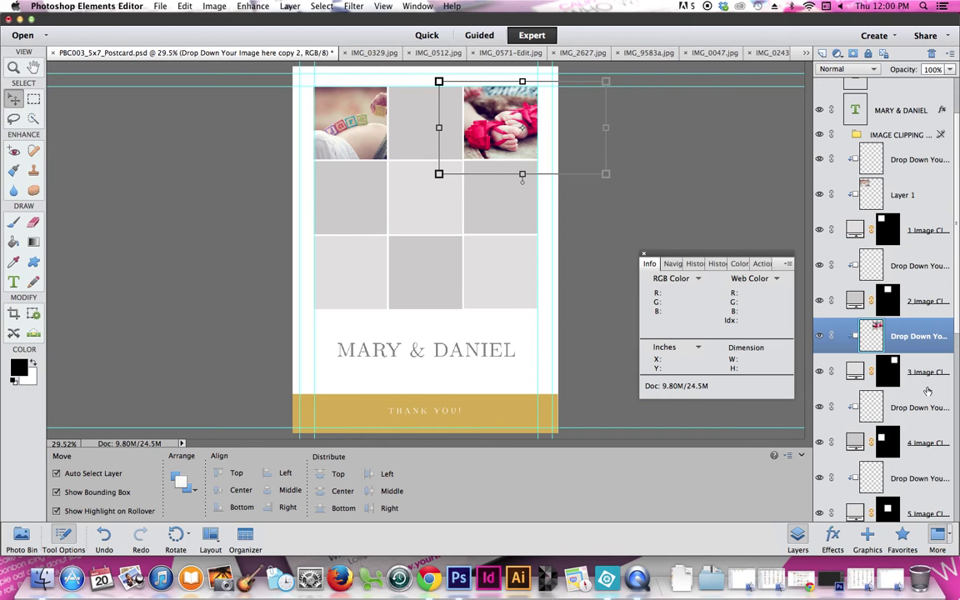
pyautogui.click(911, 409)
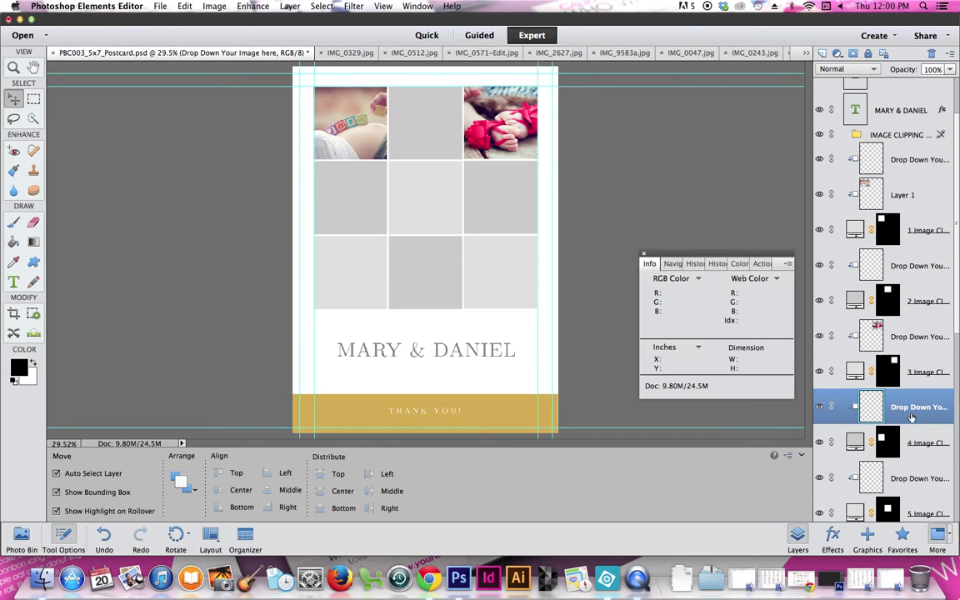
pyautogui.click(918, 265)
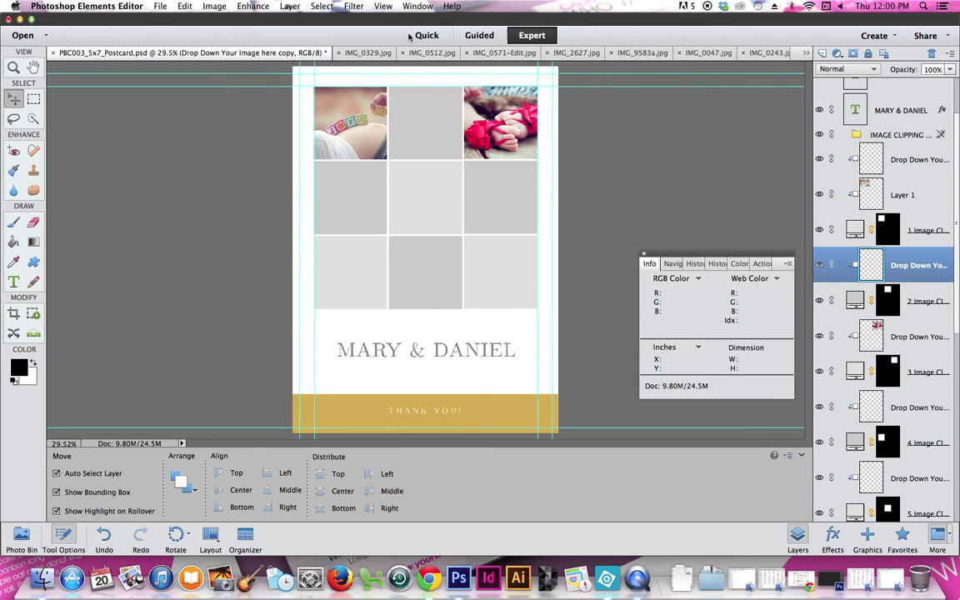
pyautogui.click(368, 53)
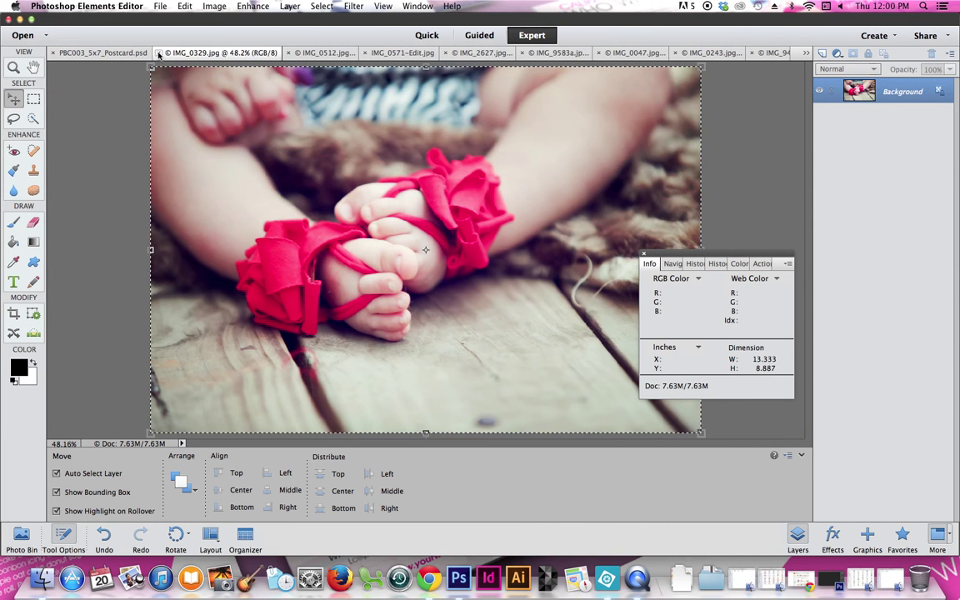
# Step: Close IMG_0329, drag IMG_0512 into the postcard, clip it to 2 Image Clipping Mask, and start shrinking it
pyautogui.click(158, 52)
pyautogui.click(367, 52)
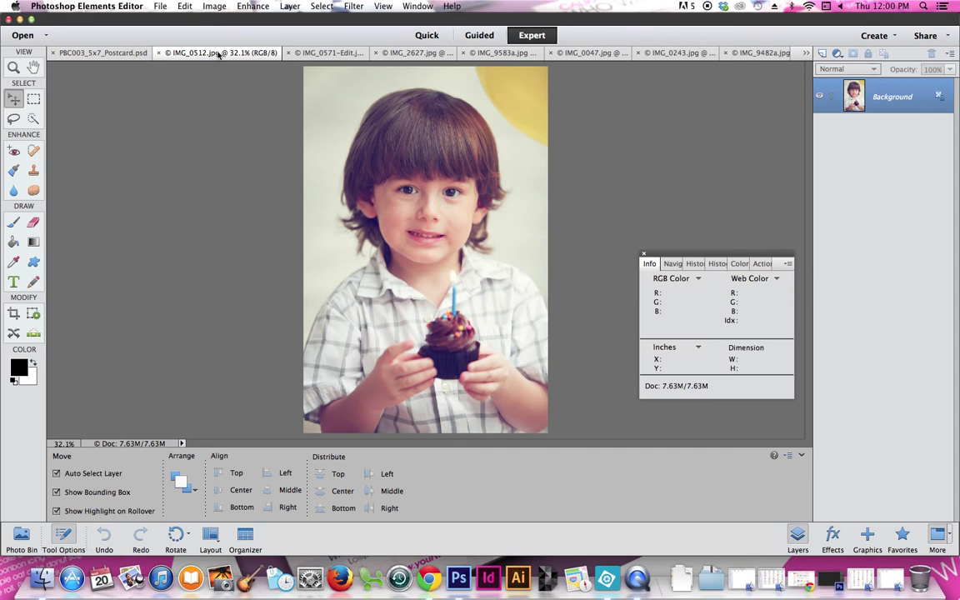
pyautogui.moveTo(308, 75); pyautogui.dragTo(380, 113)
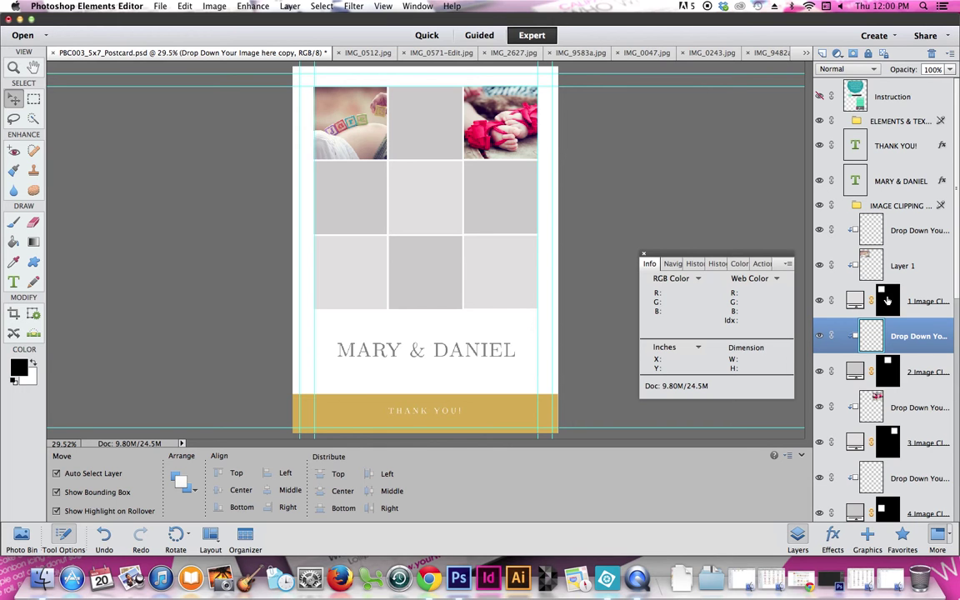
pyautogui.click(921, 372)
pyautogui.press('super+v')
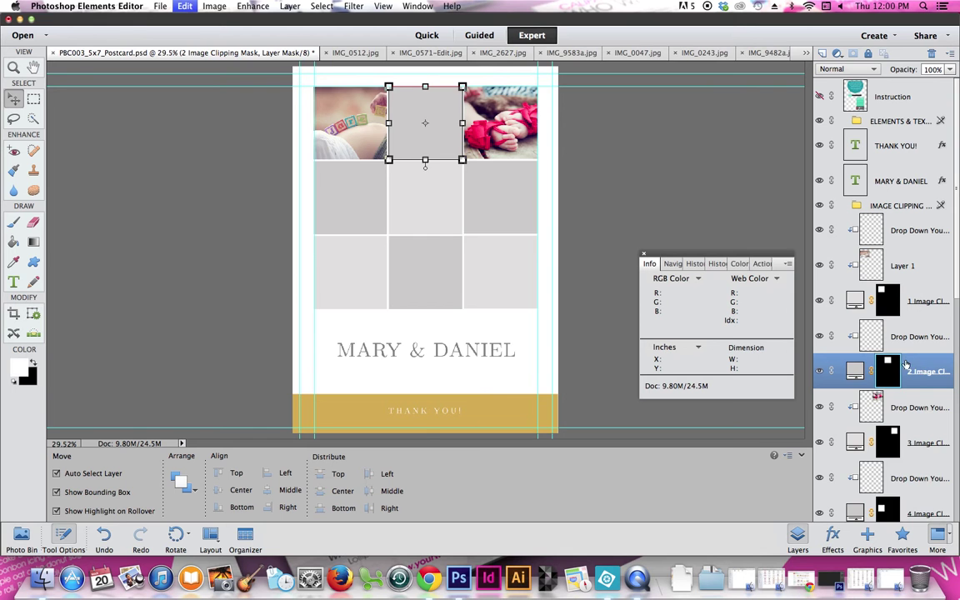
pyautogui.moveTo(313, 418); pyautogui.dragTo(394, 248)
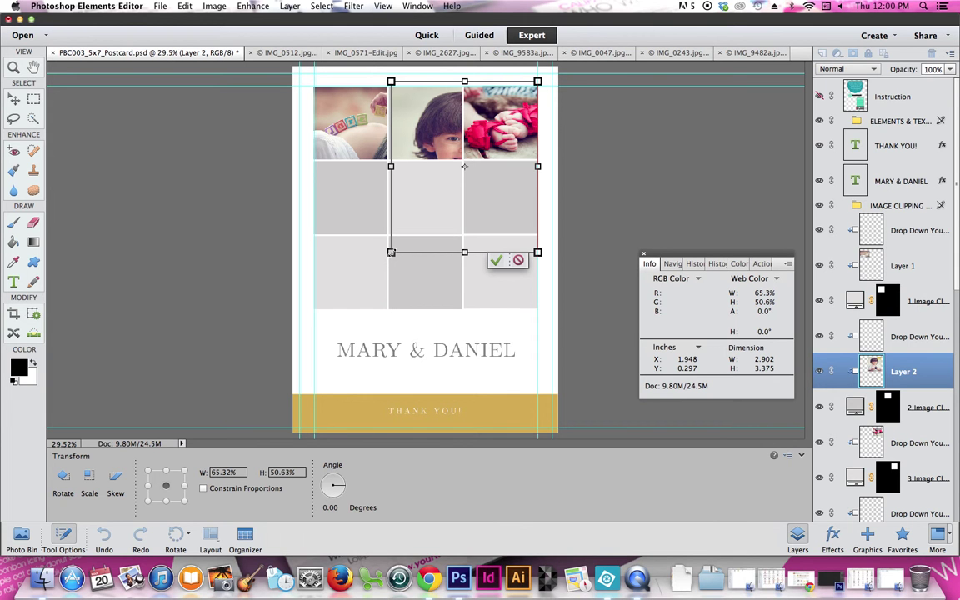
# Step: Discard the pending resize and rescale the boy photo into the middle column
pyautogui.click(15, 98)
pyautogui.click(457, 198)
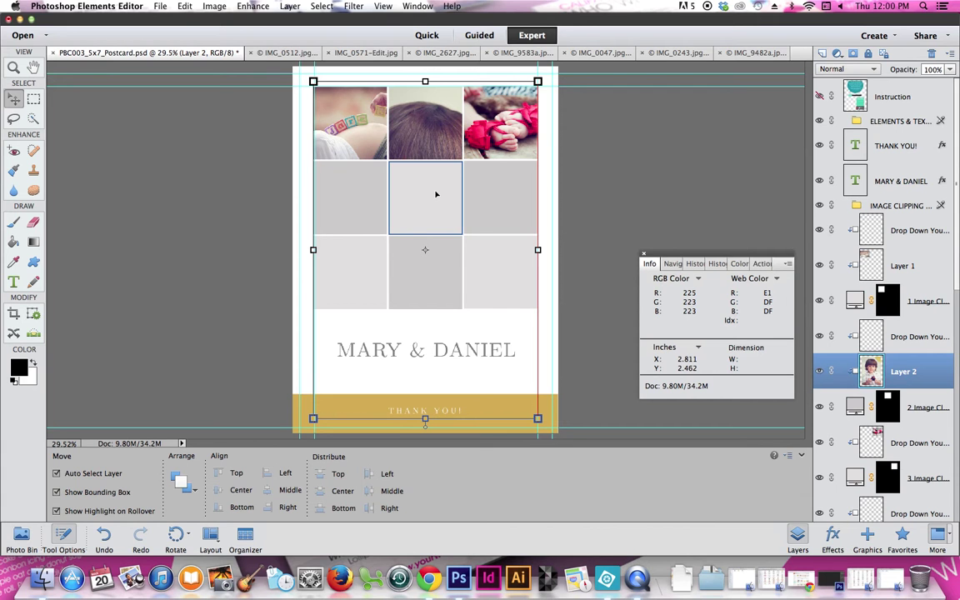
pyautogui.press('super+t')
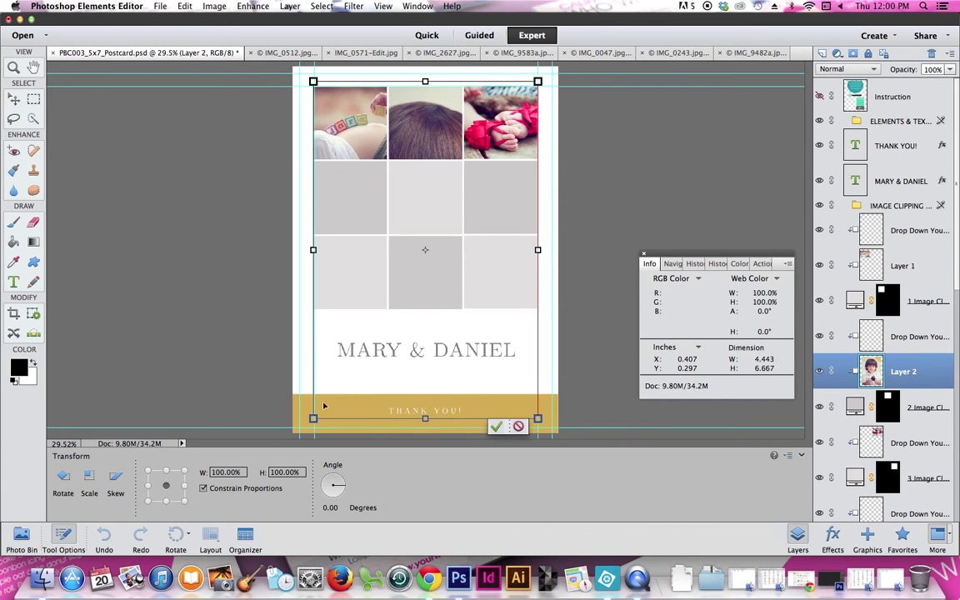
pyautogui.moveTo(314, 419); pyautogui.dragTo(451, 187)
pyautogui.moveTo(484, 154); pyautogui.dragTo(416, 156)
pyautogui.click(428, 196)
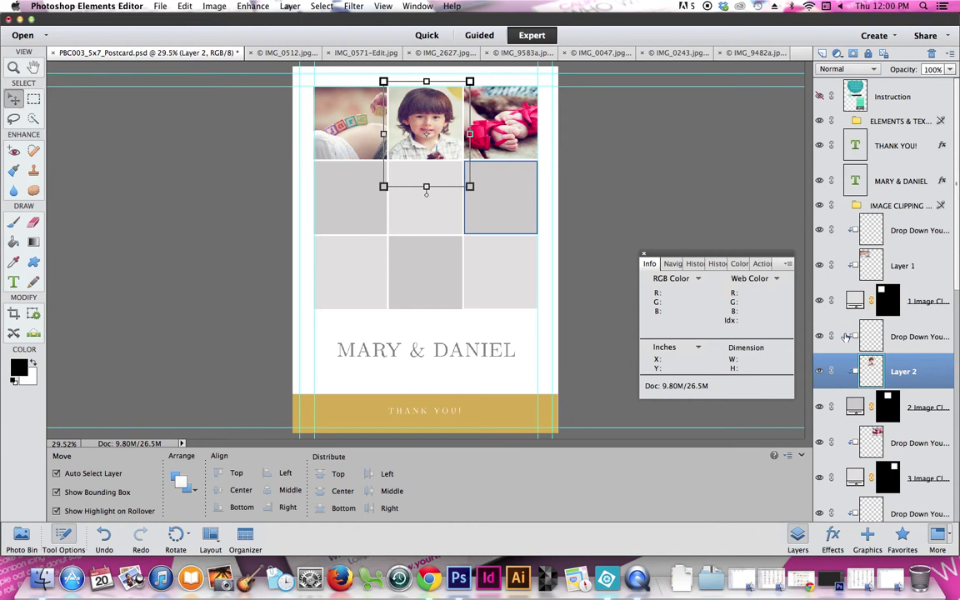
# Step: Undo the accidental layer deletion and refit the boy photo at about 33% in the top-middle cell
pyautogui.scroll(-2, 943, 489)
pyautogui.moveTo(903, 298); pyautogui.dragTo(932, 52)
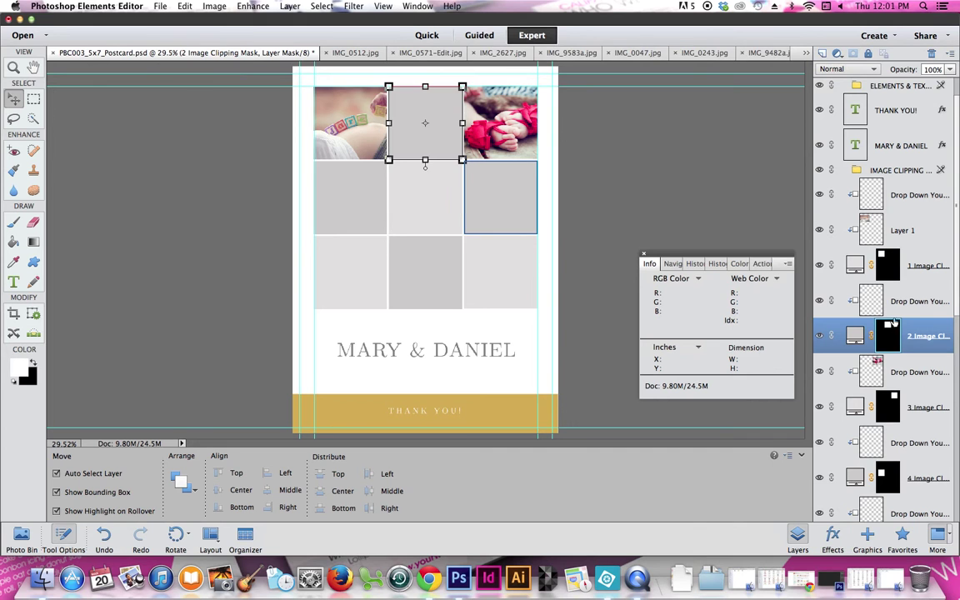
pyautogui.press('super+z')
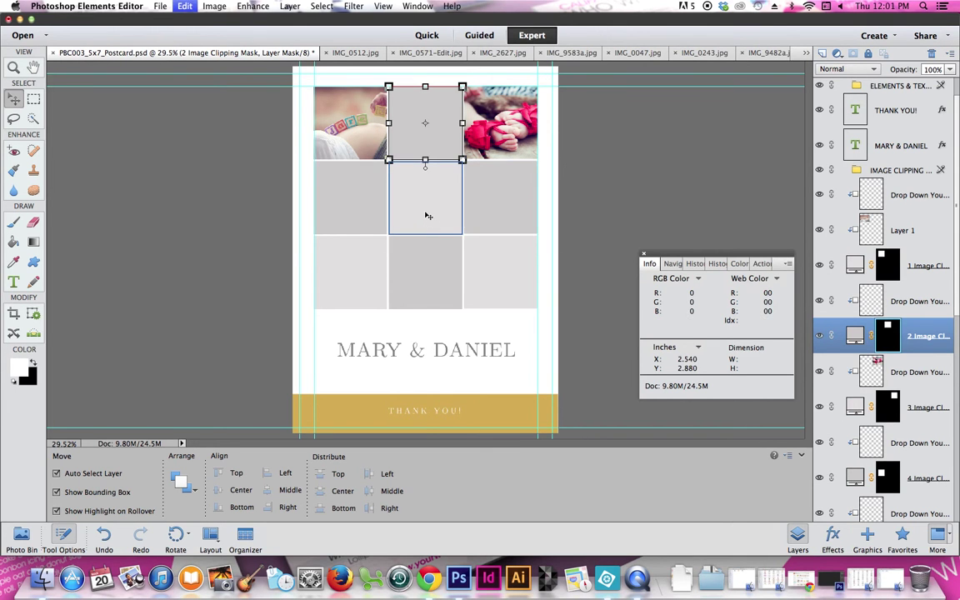
pyautogui.moveTo(314, 418); pyautogui.dragTo(463, 178)
pyautogui.moveTo(491, 147); pyautogui.dragTo(417, 144)
pyautogui.moveTo(427, 78); pyautogui.dragTo(421, 72)
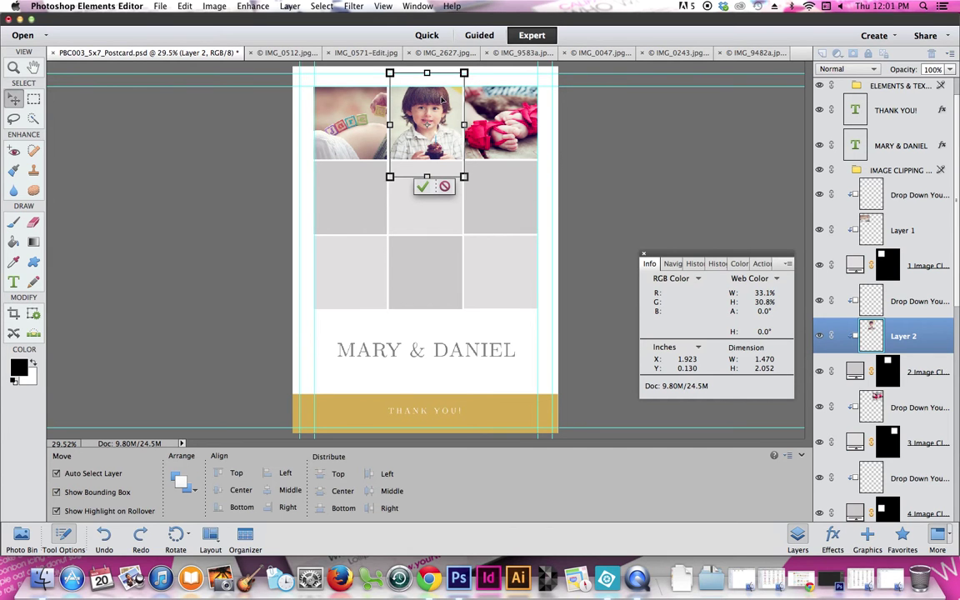
pyautogui.press('Return')
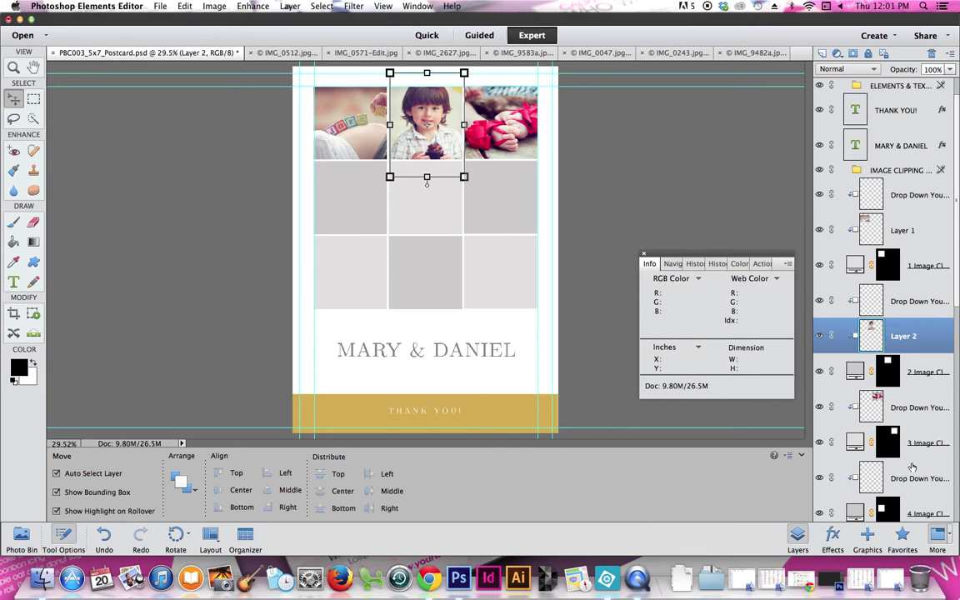
pyautogui.click(925, 449)
pyautogui.click(915, 448)
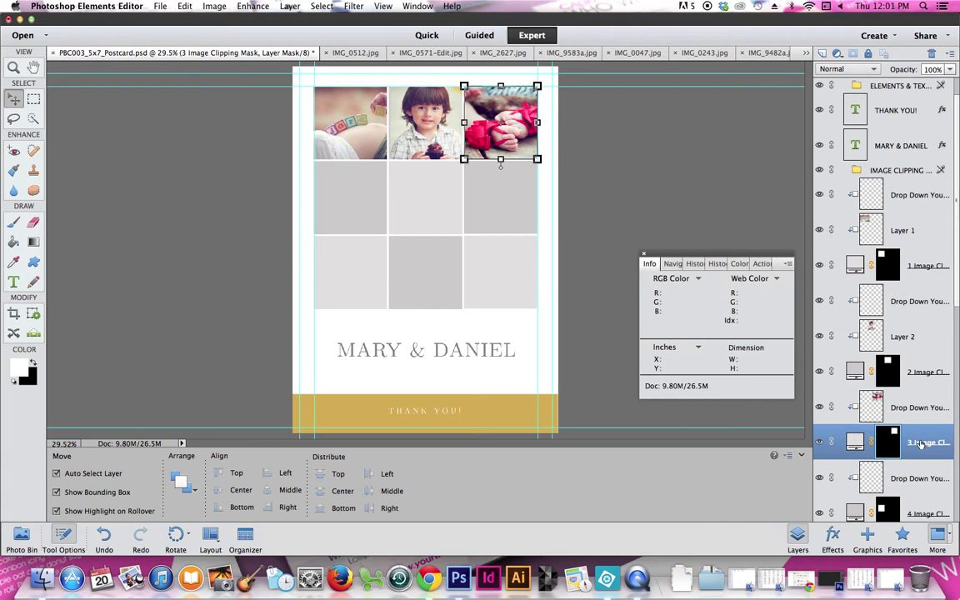
pyautogui.click(483, 413)
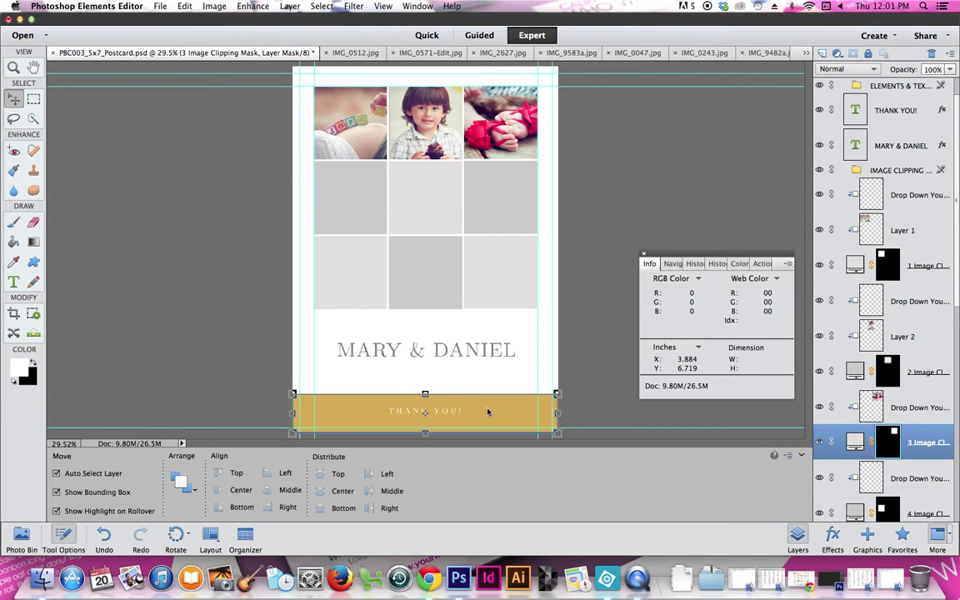
pyautogui.rightClick(491, 413)
pyautogui.click(504, 412)
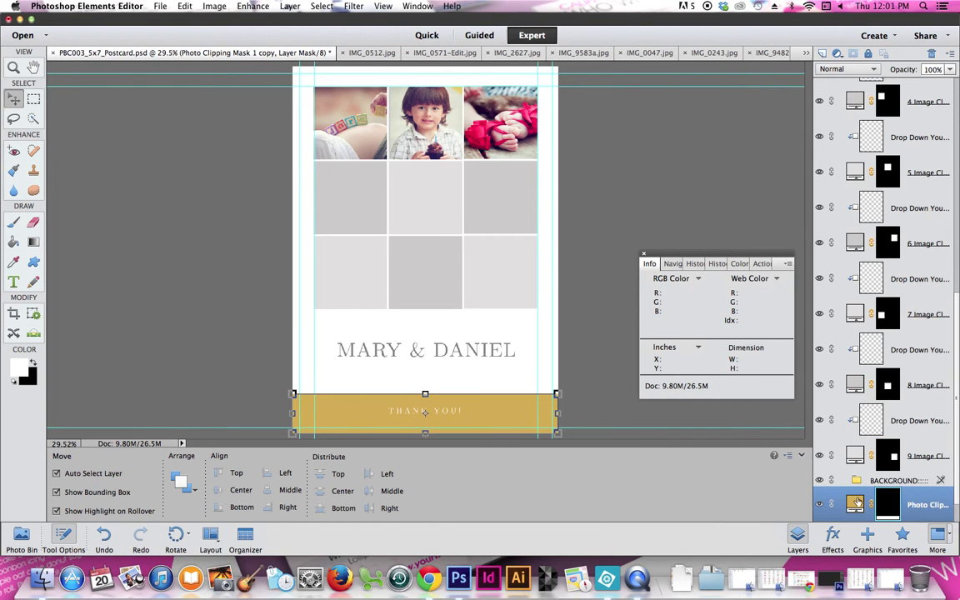
pyautogui.doubleClick(857, 503)
pyautogui.moveTo(471, 160); pyautogui.dragTo(583, 77)
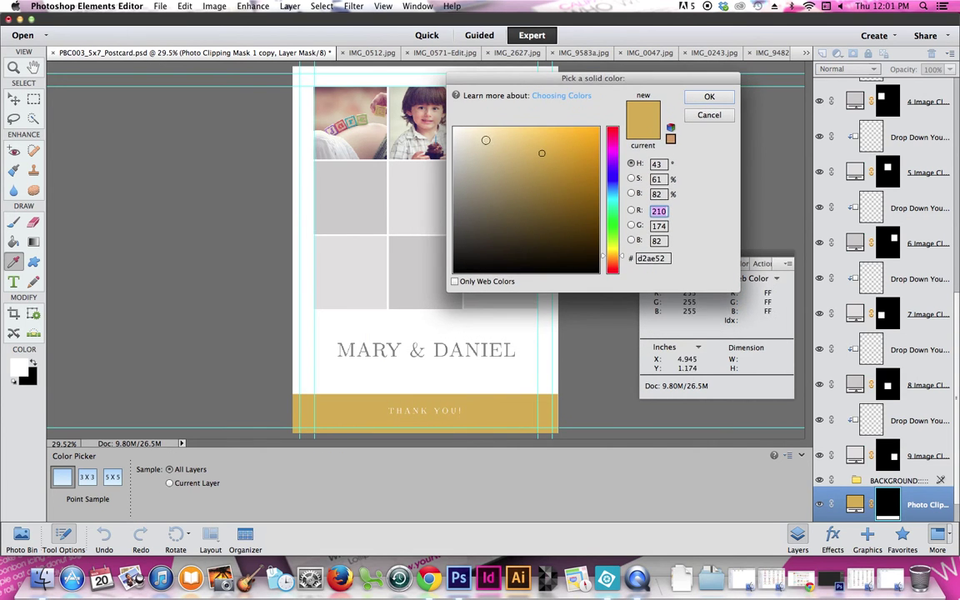
pyautogui.moveTo(517, 78); pyautogui.dragTo(606, 94)
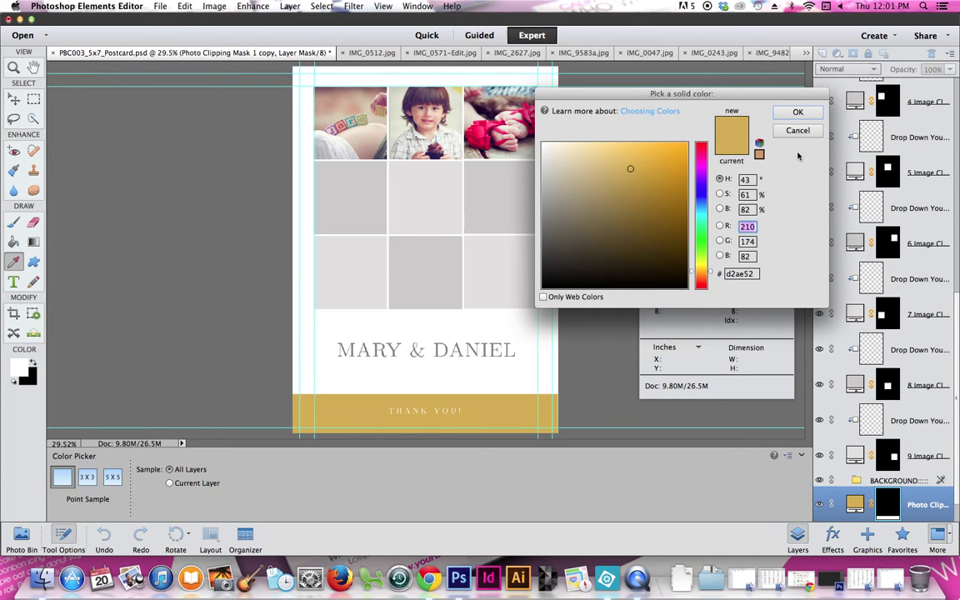
pyautogui.click(798, 131)
pyautogui.click(863, 505)
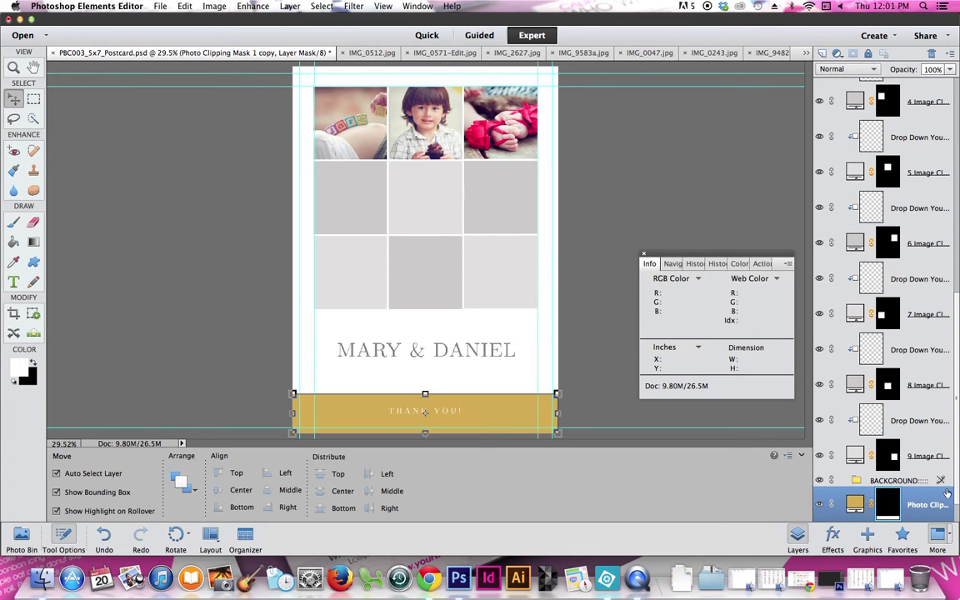
pyautogui.scroll(-1, 863, 484)
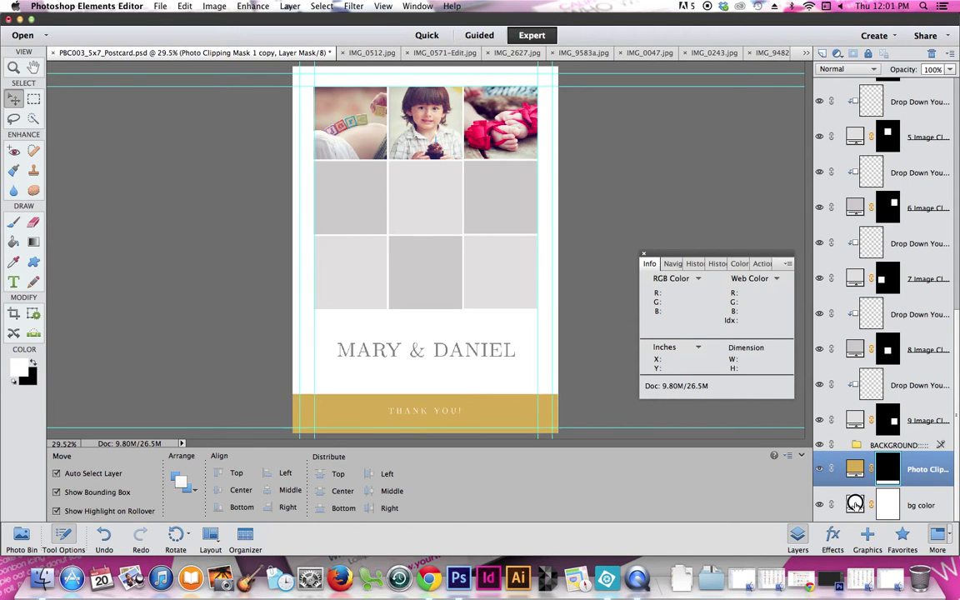
# Step: Trial sampled background colours, cancel to keep the white fill, then open the gold band's fill colour
pyautogui.doubleClick(856, 506)
pyautogui.click(578, 224)
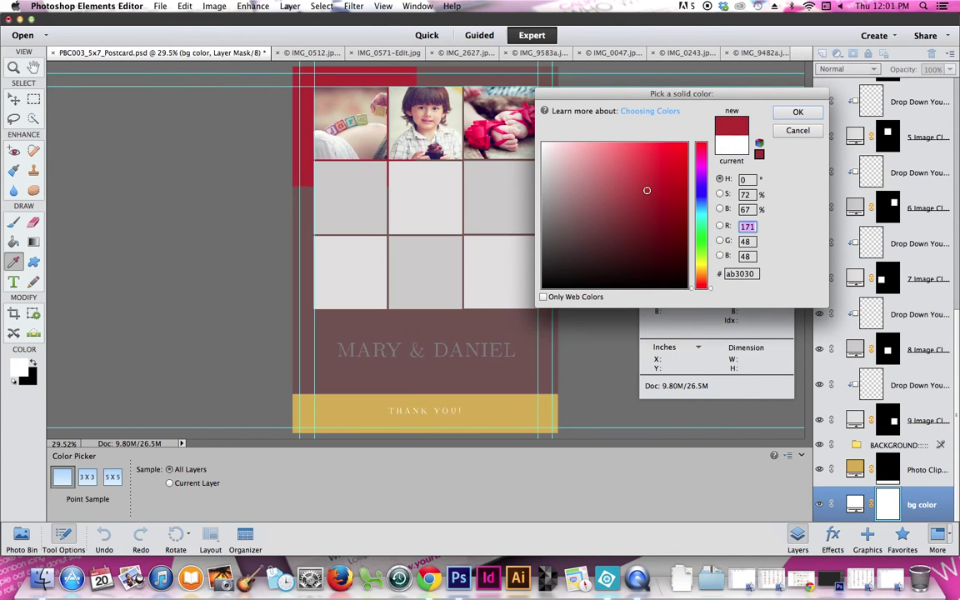
pyautogui.click(506, 86)
pyautogui.click(506, 86)
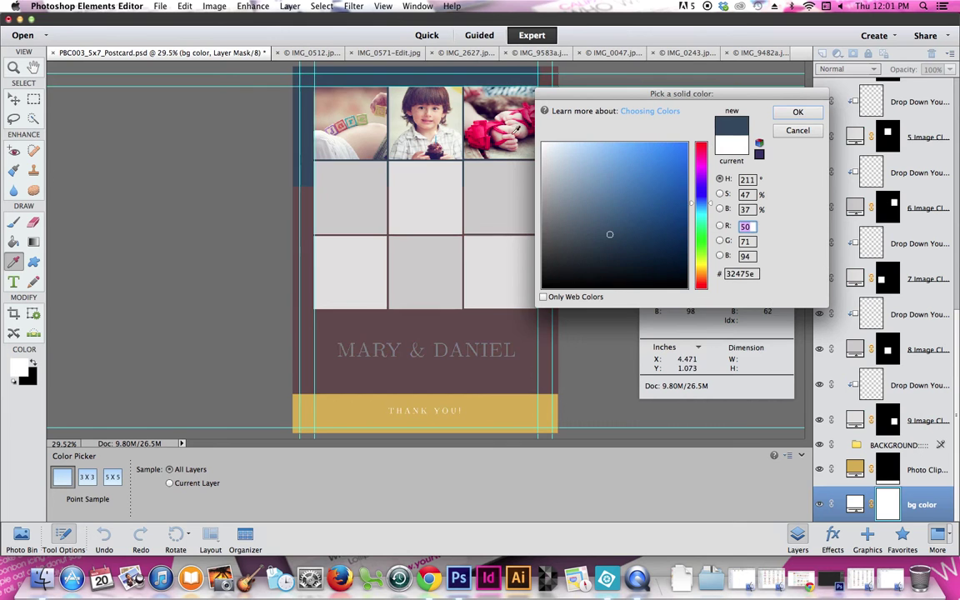
pyautogui.click(468, 132)
pyautogui.click(354, 117)
pyautogui.click(357, 113)
pyautogui.click(310, 103)
pyautogui.click(511, 102)
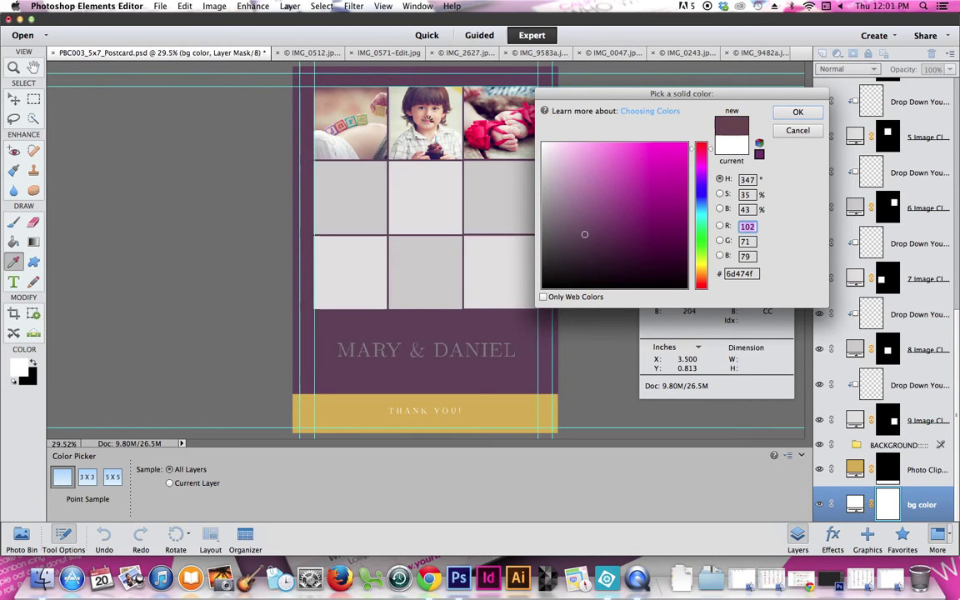
pyautogui.click(378, 125)
pyautogui.click(443, 132)
pyautogui.click(446, 131)
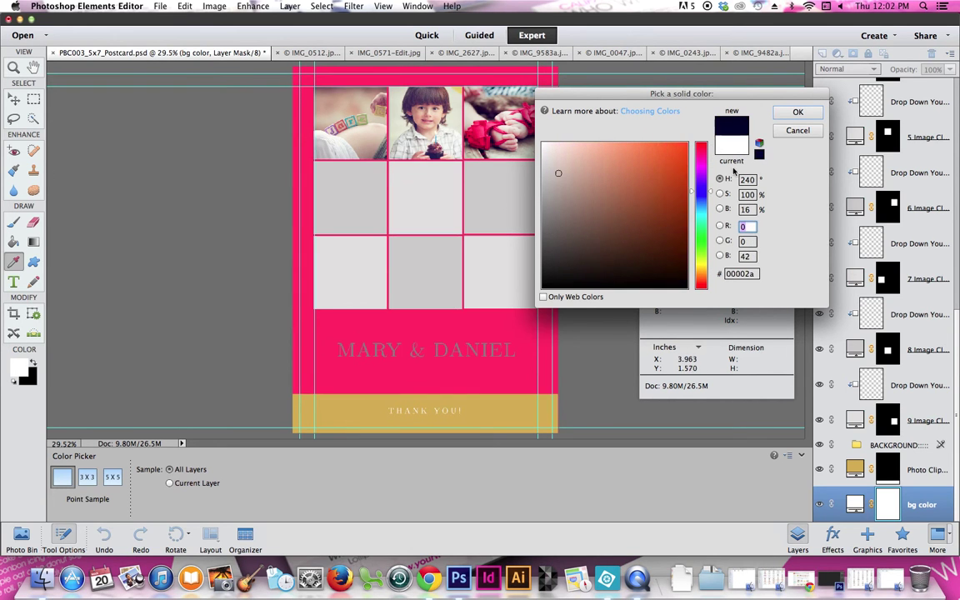
pyautogui.click(798, 112)
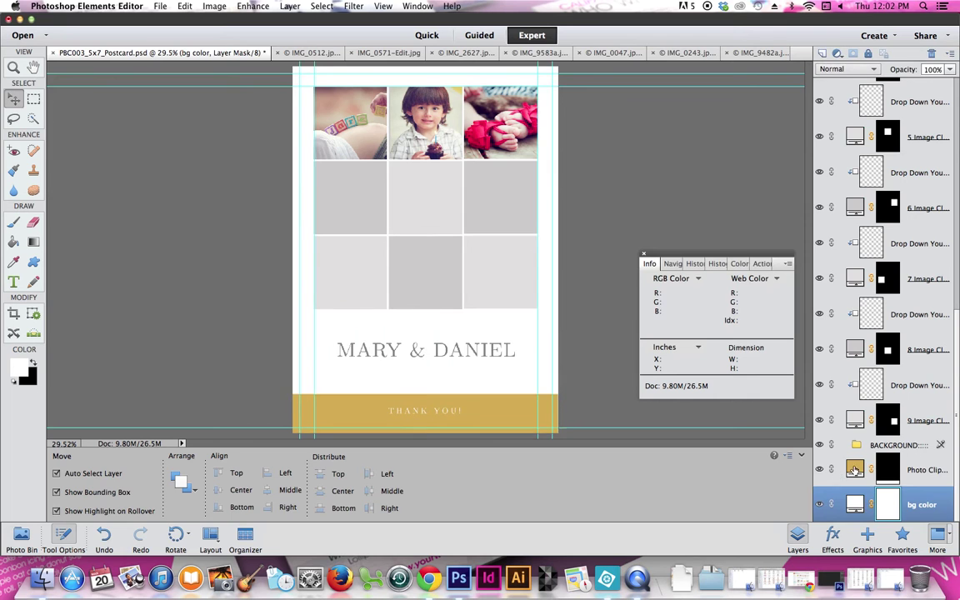
pyautogui.doubleClick(856, 469)
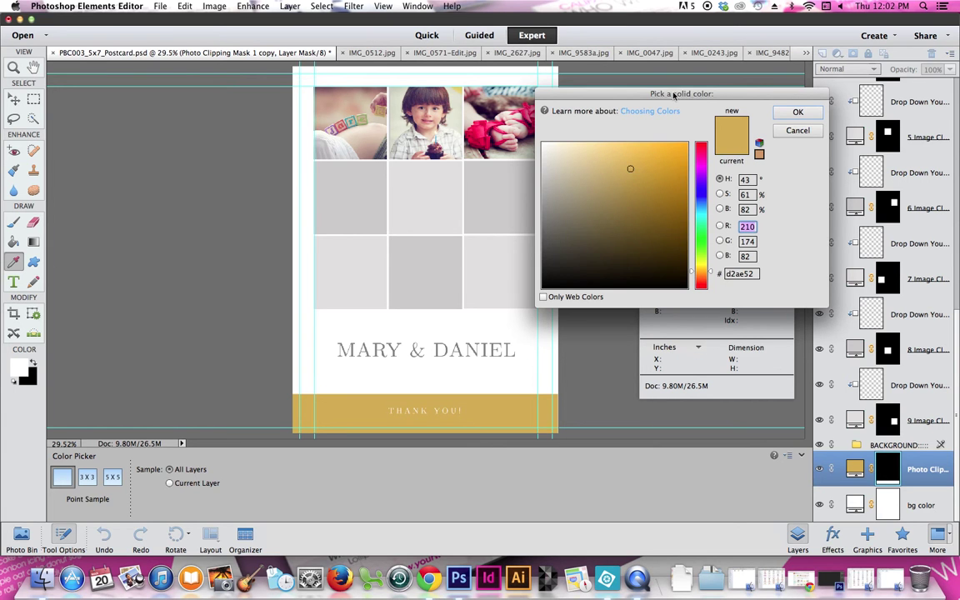
# Step: Fill the bottom band with a tan tone (#d5b193) sampled from the photos
pyautogui.click(373, 177)
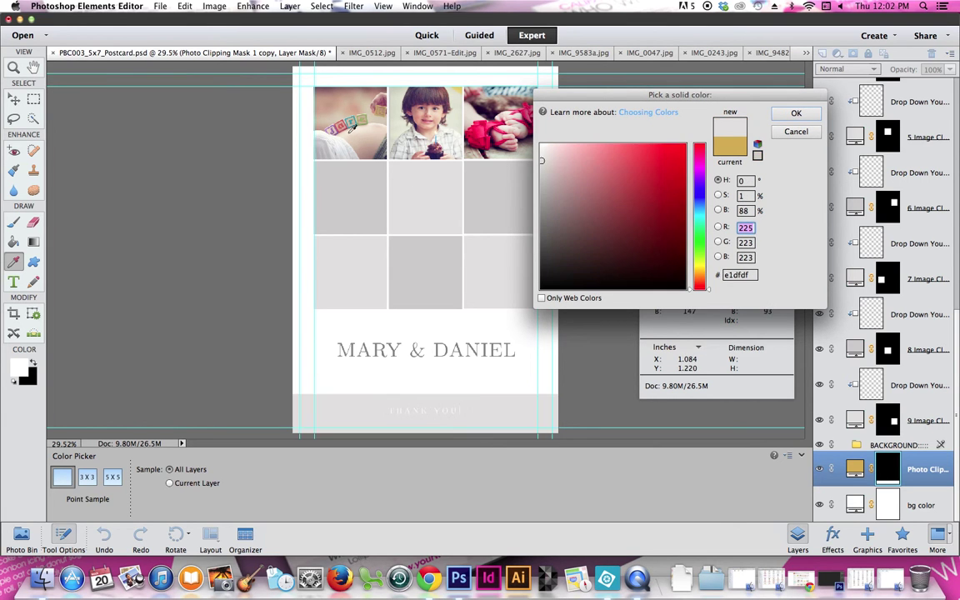
pyautogui.moveTo(320, 125); pyautogui.dragTo(319, 100)
pyautogui.click(796, 114)
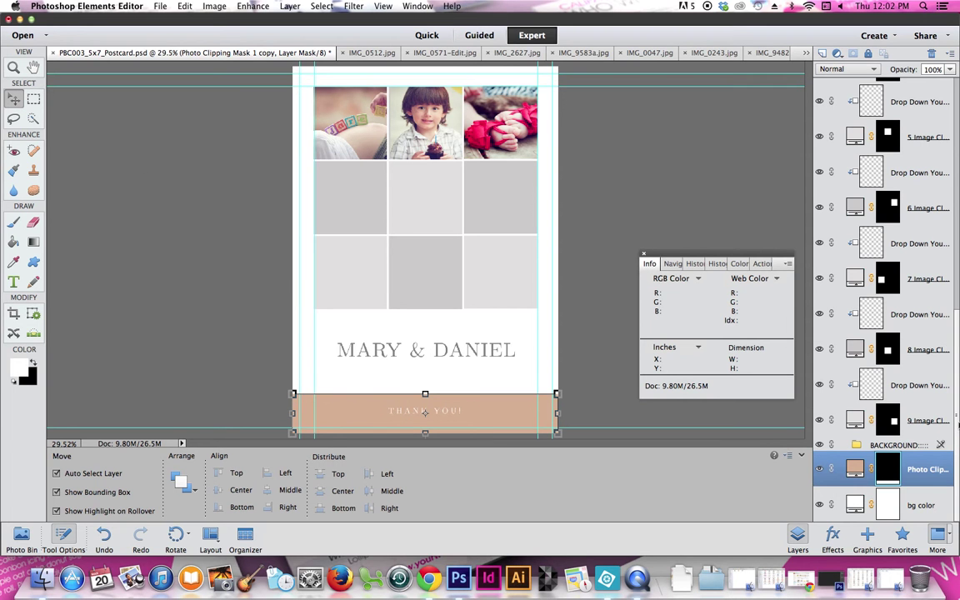
# Step: Select the THANK YOU! text layer in the Layers panel
pyautogui.scroll(1, 943, 225)
pyautogui.scroll(10, 942, 224)
pyautogui.click(857, 148)
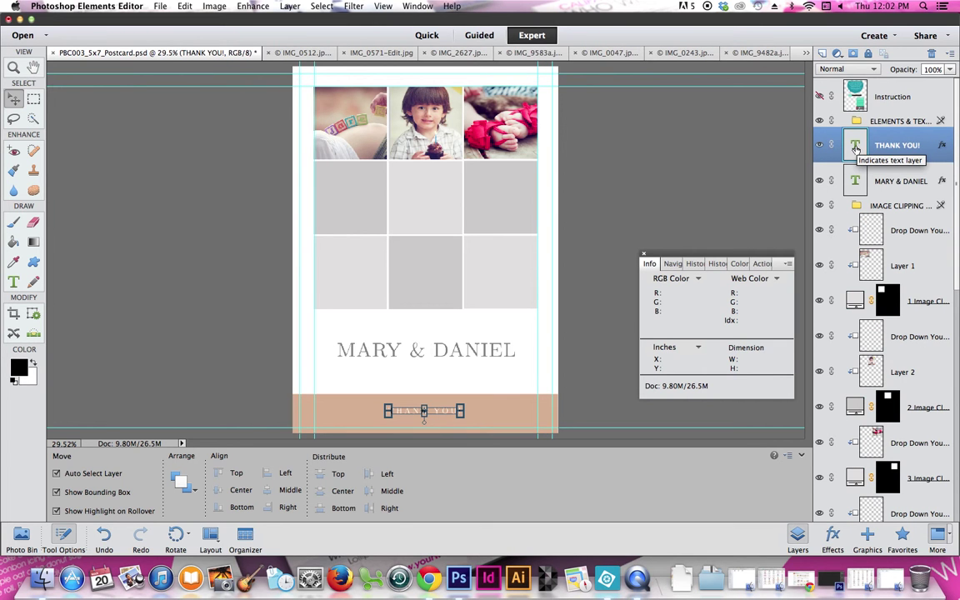
# Step: Put the THANK YOU! line (Latin Modern Roman Caps, 11.49 pt) into text editing, moving the font-loading notice aside
pyautogui.doubleClick(857, 148)
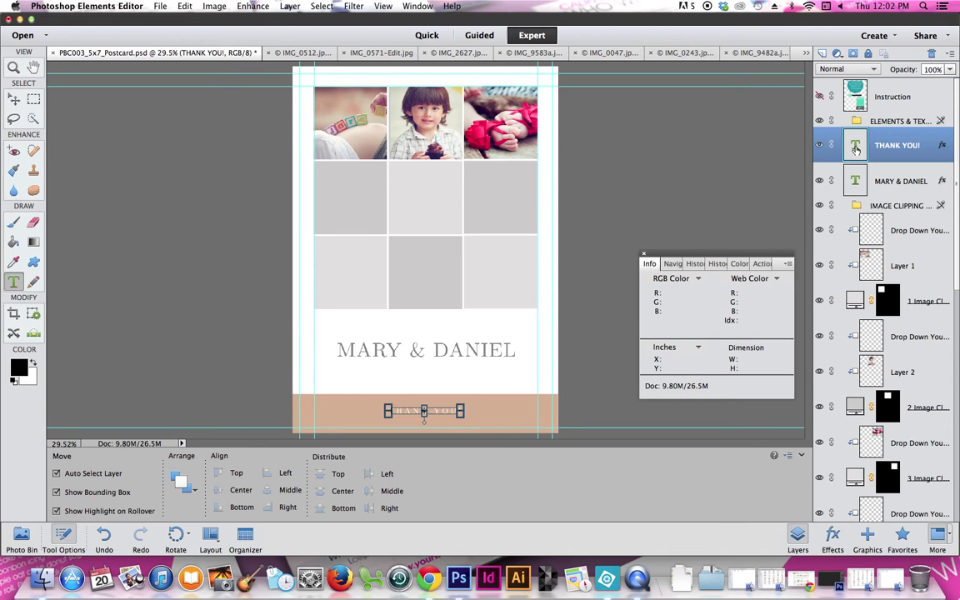
pyautogui.click(439, 414)
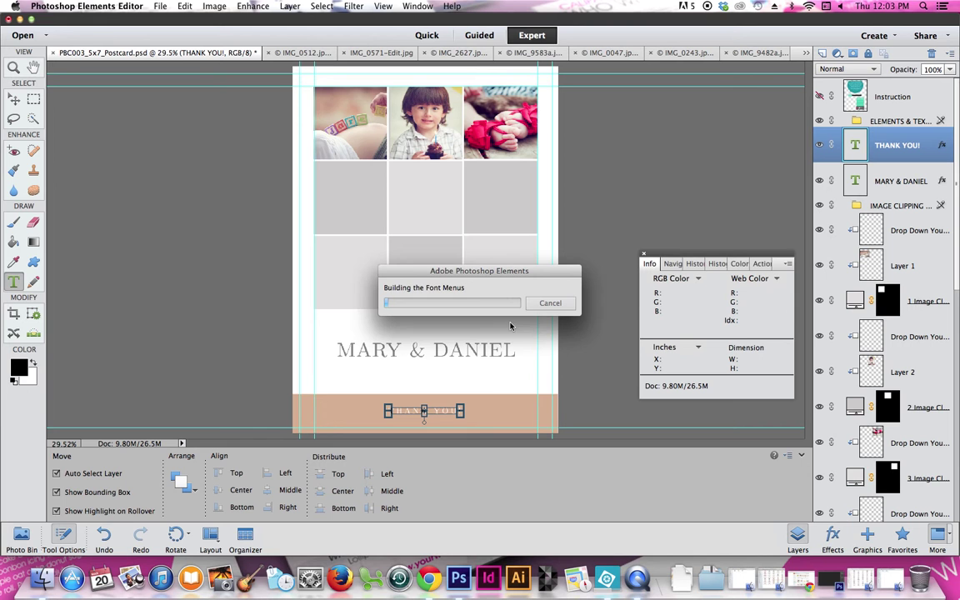
pyautogui.moveTo(414, 273); pyautogui.dragTo(406, 238)
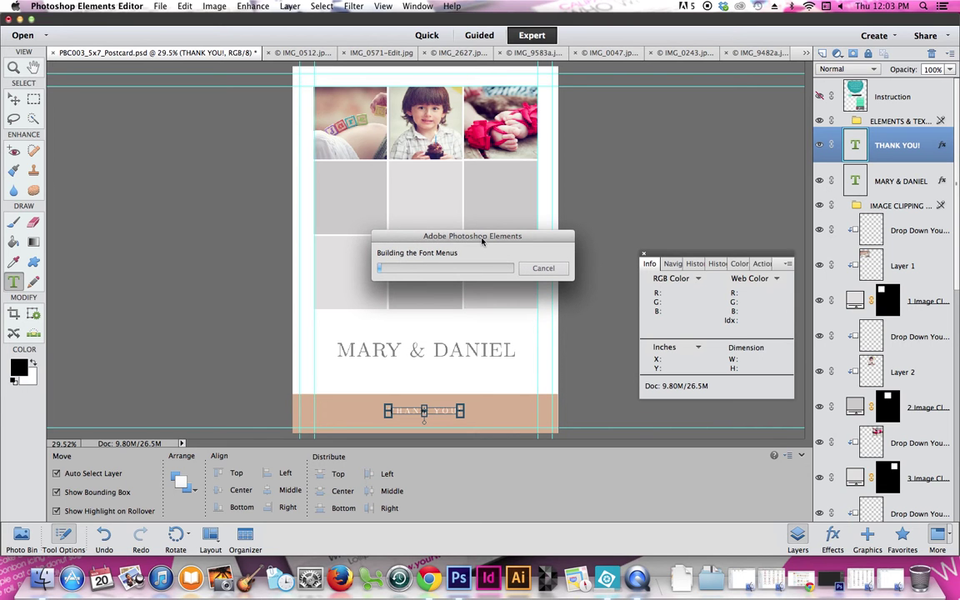
pyautogui.moveTo(484, 240); pyautogui.dragTo(618, 115)
pyautogui.moveTo(549, 114); pyautogui.dragTo(592, 110)
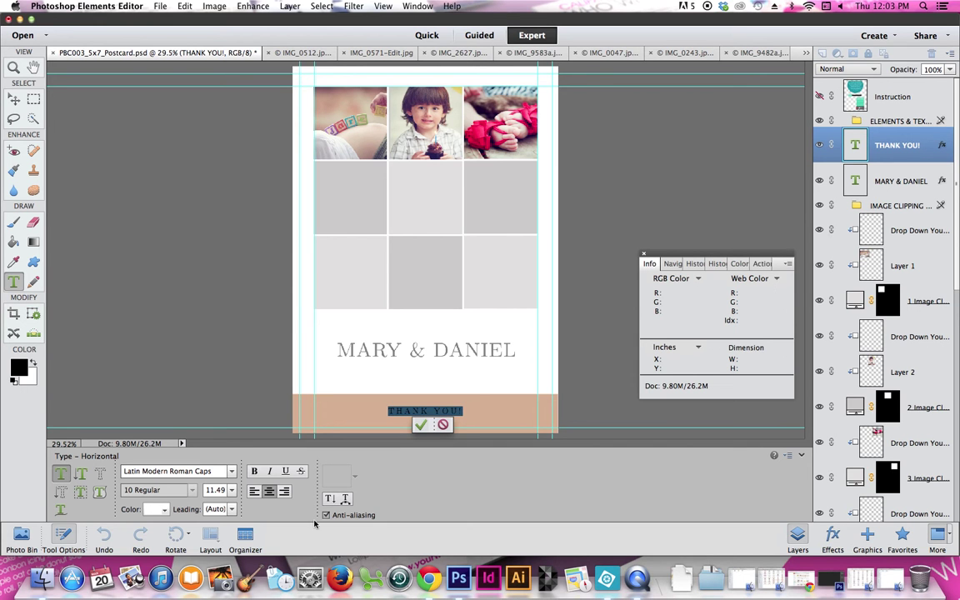
# Step: Replace THANK YOU! with the website address, retyping it once, and commit the text
pyautogui.click(444, 411)
pyautogui.press('super+a')
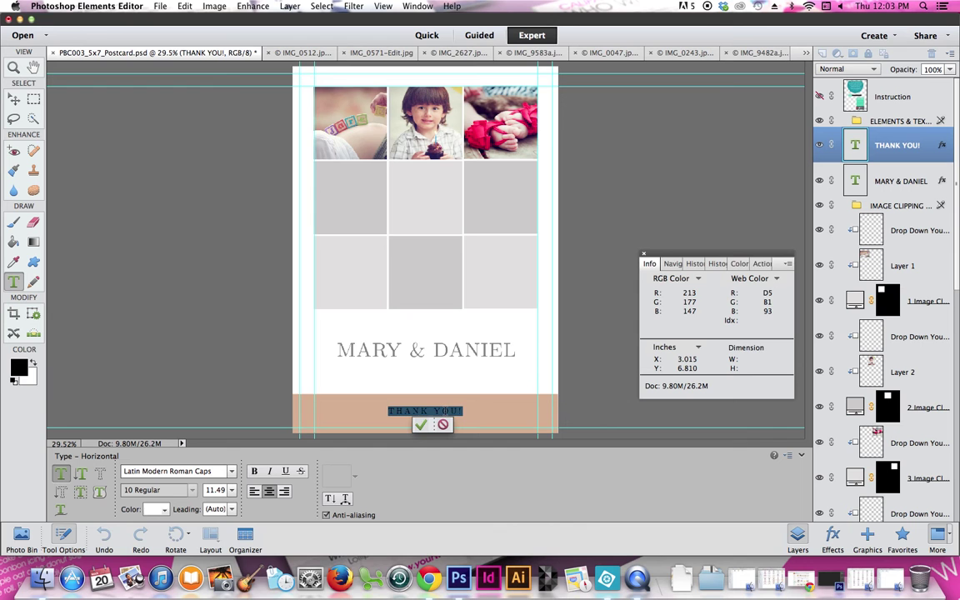
pyautogui.write('www.funtex')
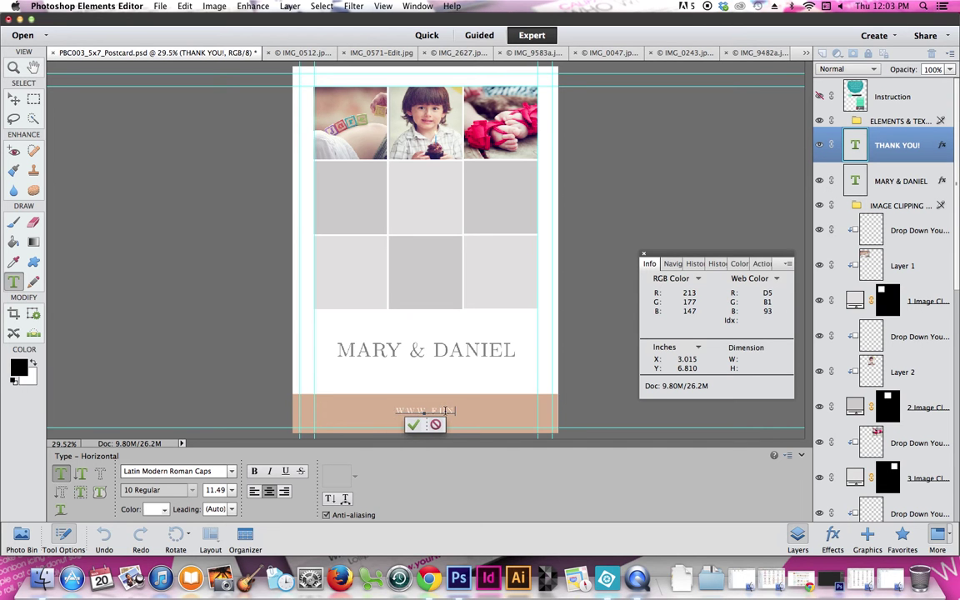
pyautogui.write('tdesign')
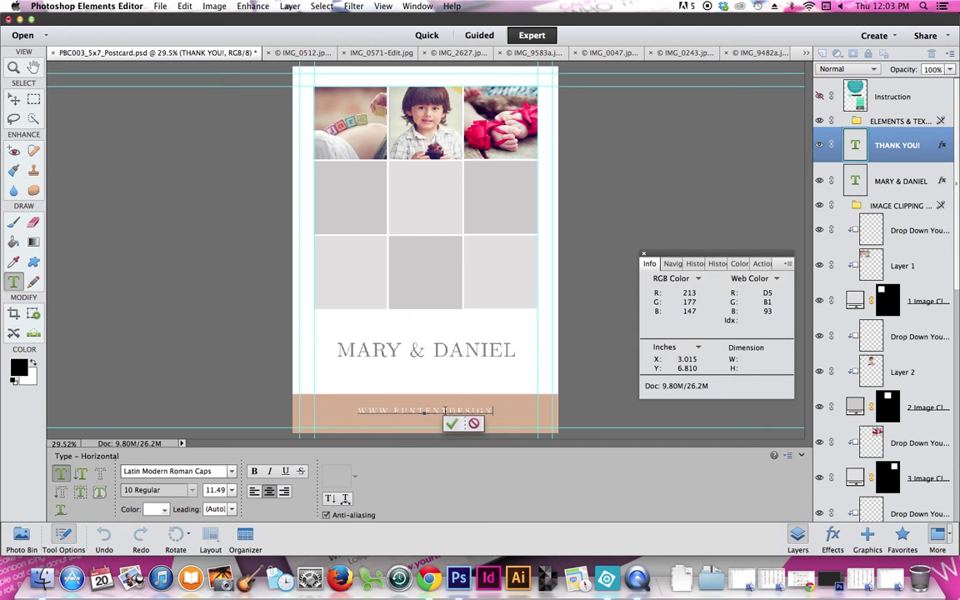
pyautogui.write('.com')
pyautogui.press('super+a')
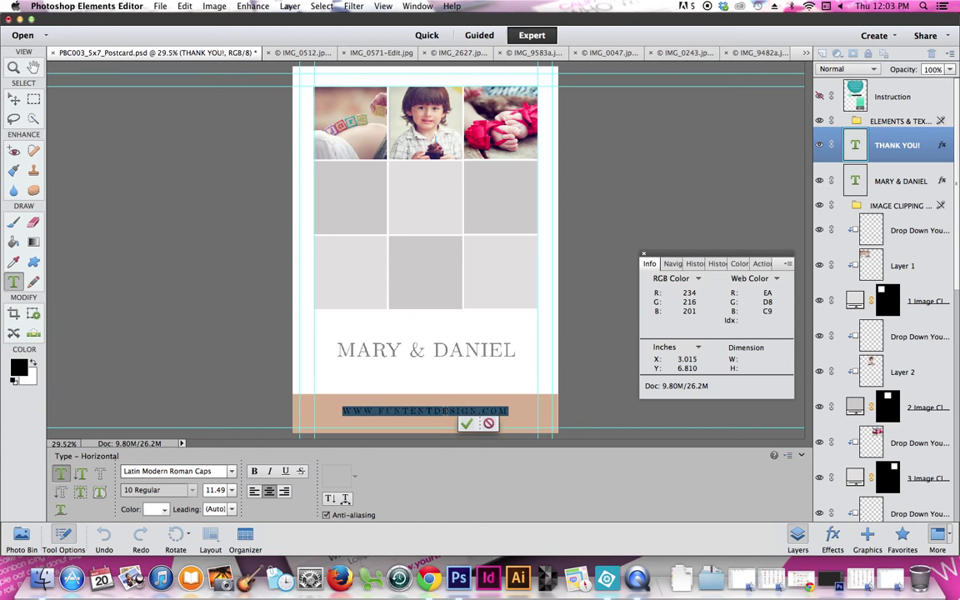
pyautogui.write('www.nita')
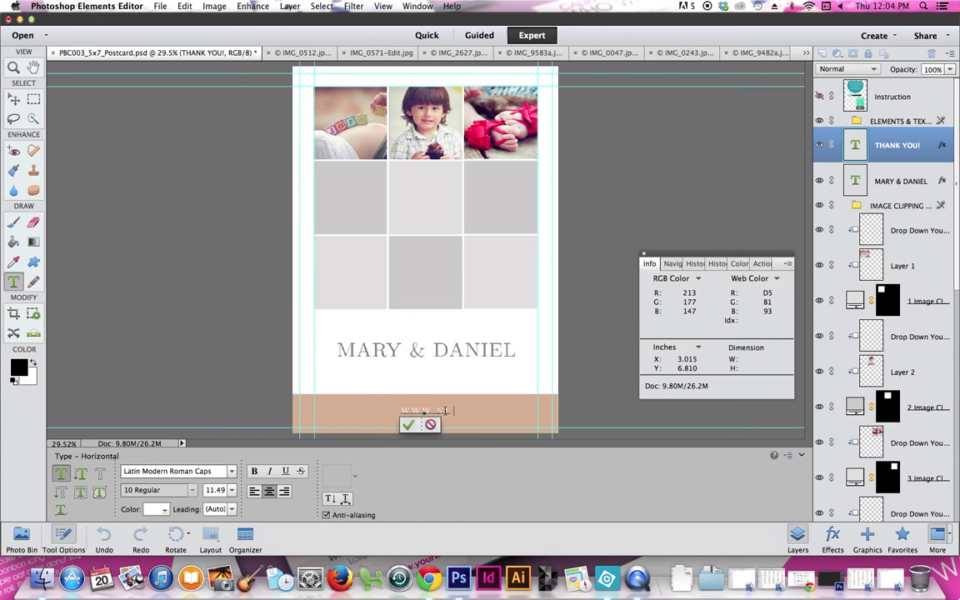
pyautogui.write('livier')
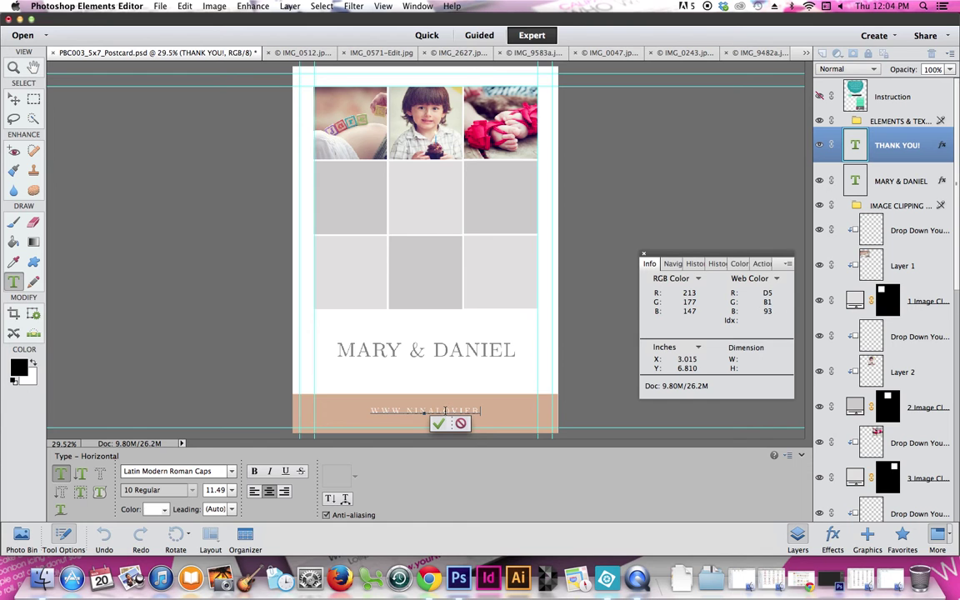
pyautogui.write('.com')
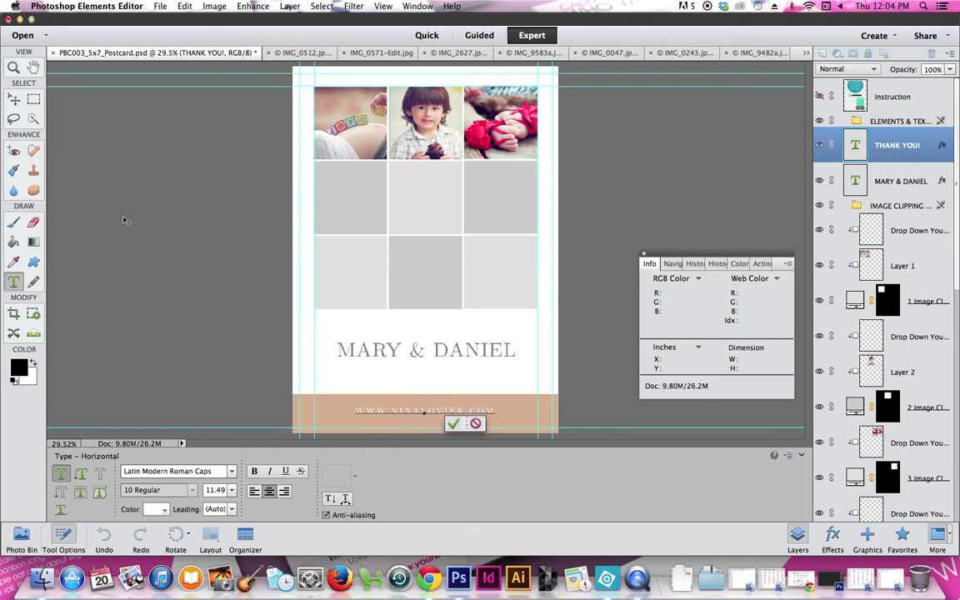
pyautogui.click(14, 98)
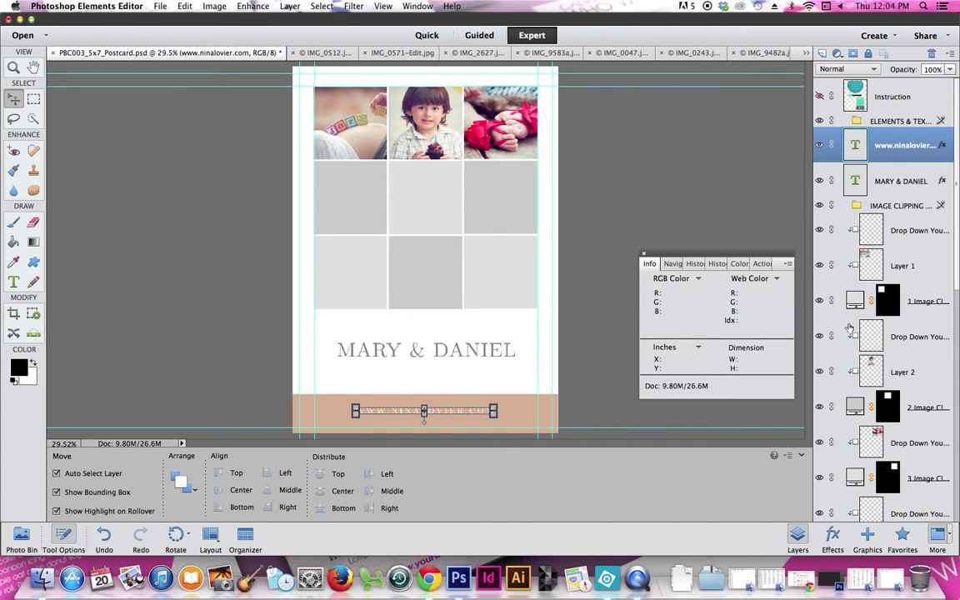
# Step: Reopen the website address text for editing
pyautogui.doubleClick(855, 145)
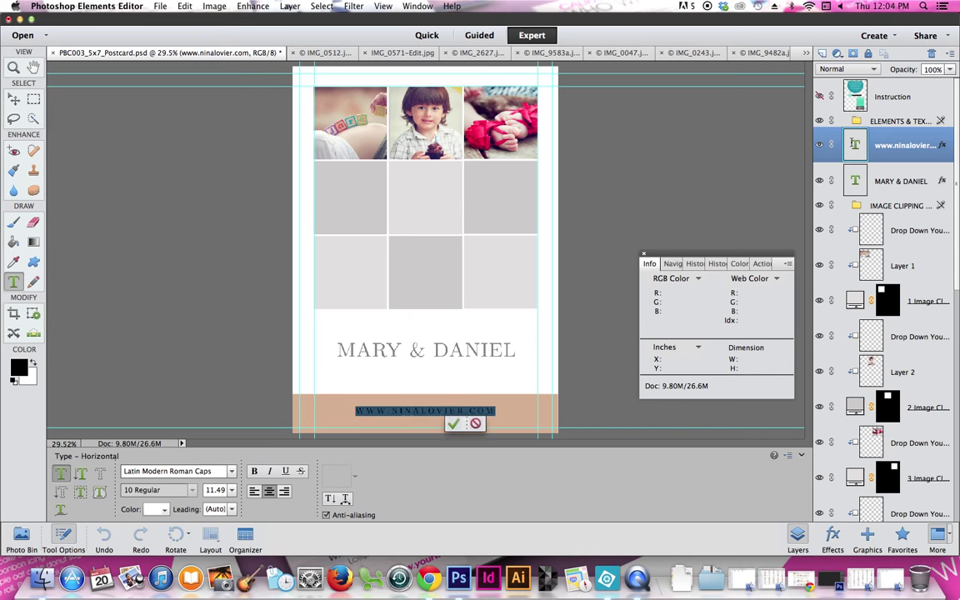
pyautogui.press('Escape')
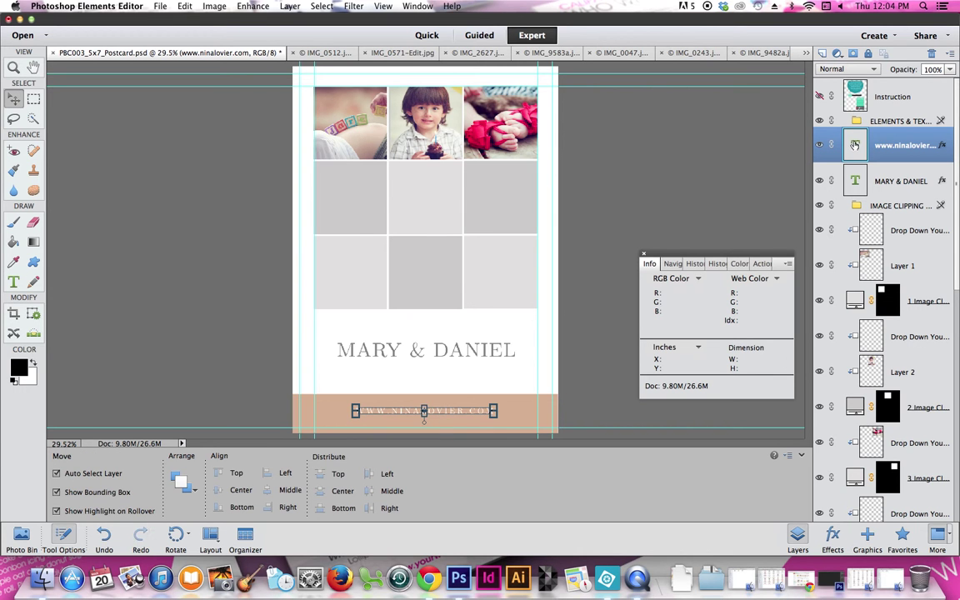
pyautogui.doubleClick(854, 145)
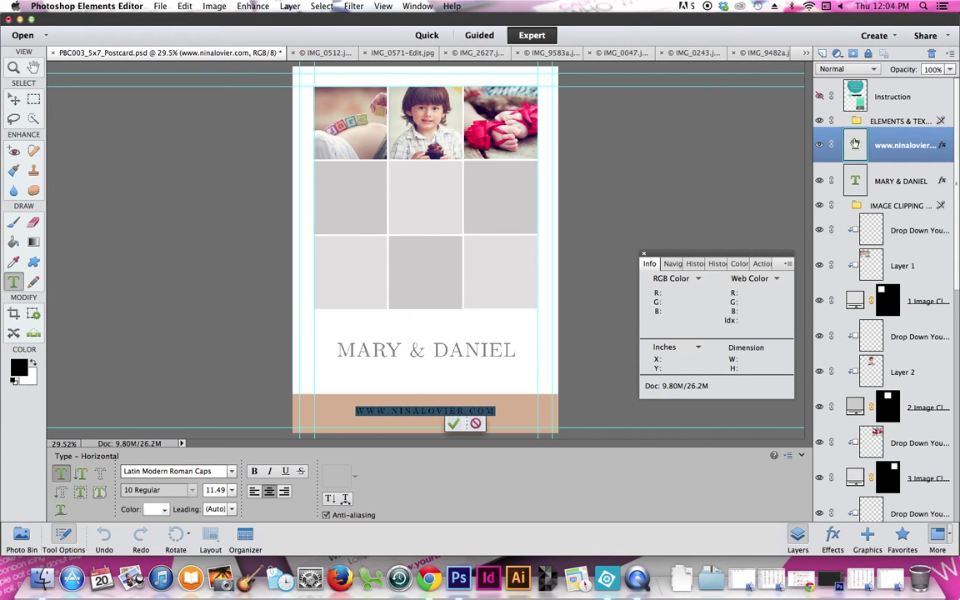
# Step: Try dark red and teal for the website text, cancel to keep it white, and commit
pyautogui.click(153, 510)
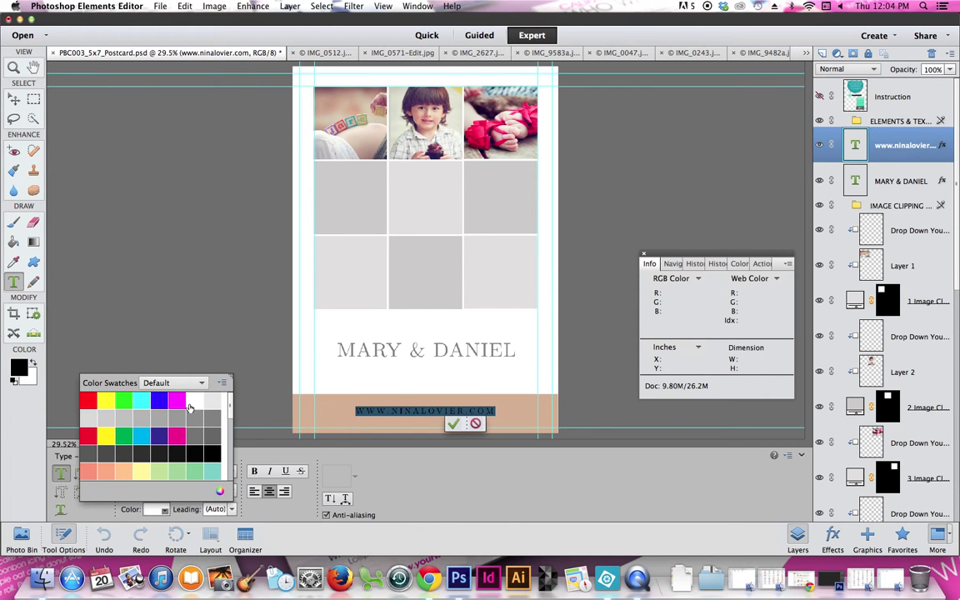
pyautogui.scroll(-3, 229, 463)
pyautogui.scroll(3, 230, 417)
pyautogui.moveTo(232, 386); pyautogui.dragTo(221, 476)
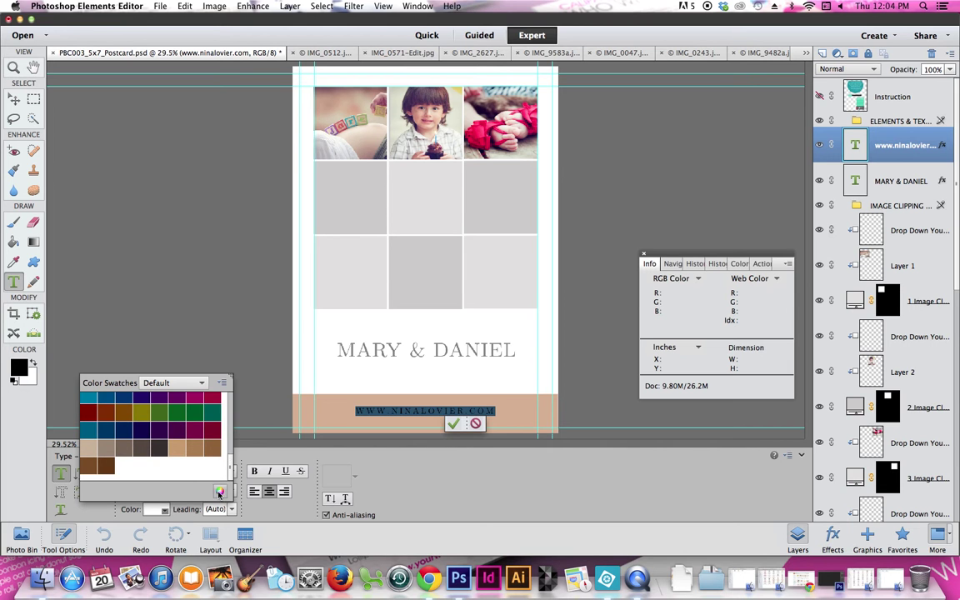
pyautogui.click(195, 442)
pyautogui.moveTo(585, 180)
pyautogui.mouseDown()
pyautogui.moveTo(601, 225)
pyautogui.moveTo(635, 189)
pyautogui.moveTo(622, 221)
pyautogui.moveTo(649, 267)
pyautogui.moveTo(699, 221)
pyautogui.mouseUp()
pyautogui.click(666, 150)
pyautogui.click(600, 220)
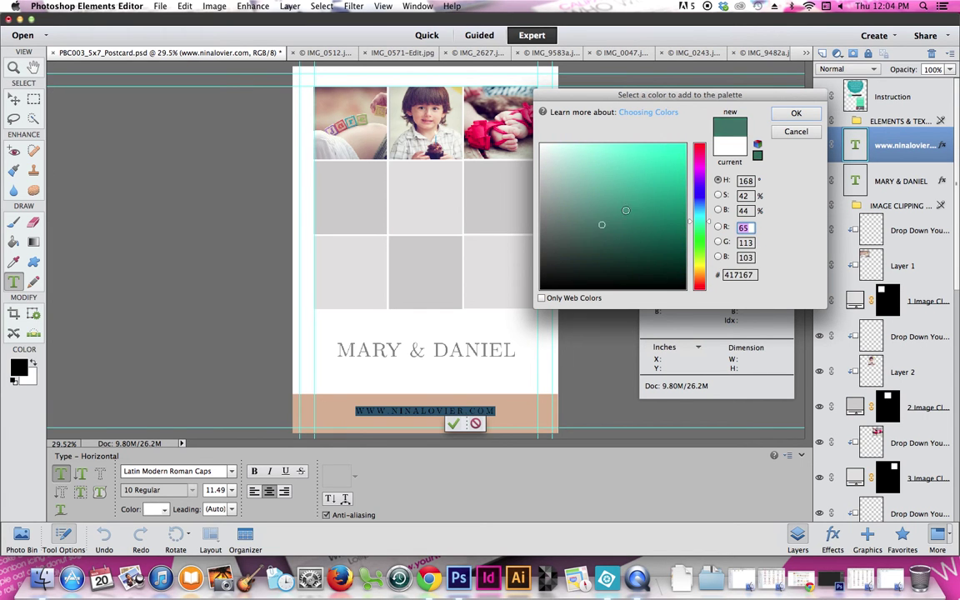
pyautogui.click(794, 131)
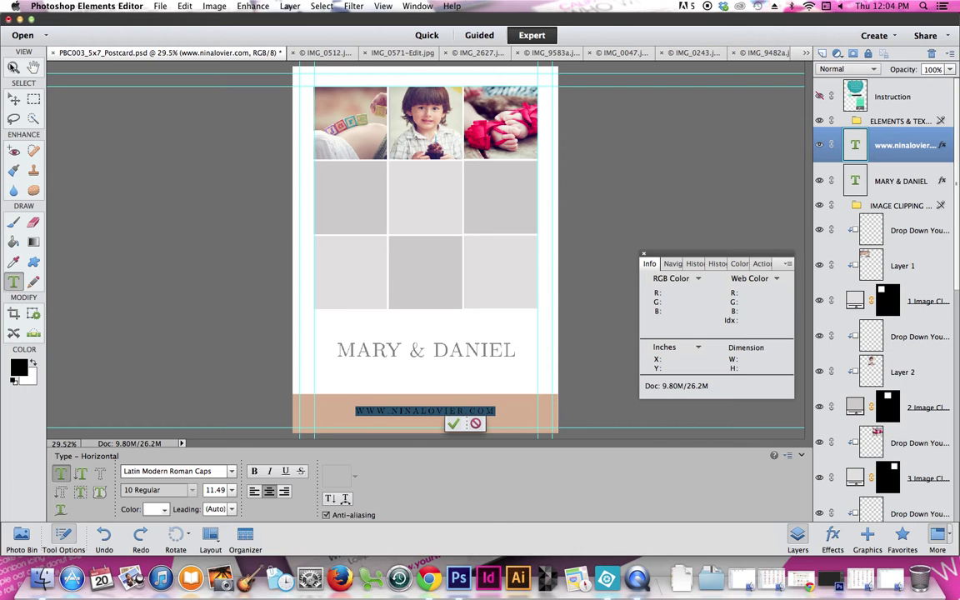
pyautogui.click(13, 67)
pyautogui.click(13, 98)
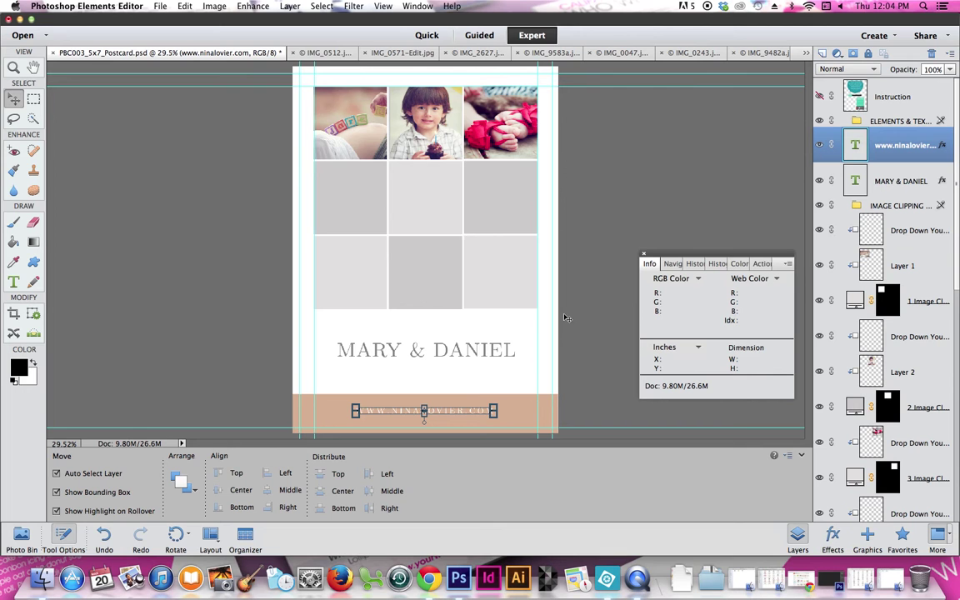
# Step: Crop the postcard to the photo grid, then apply a tighter second crop and undo it
pyautogui.click(13, 314)
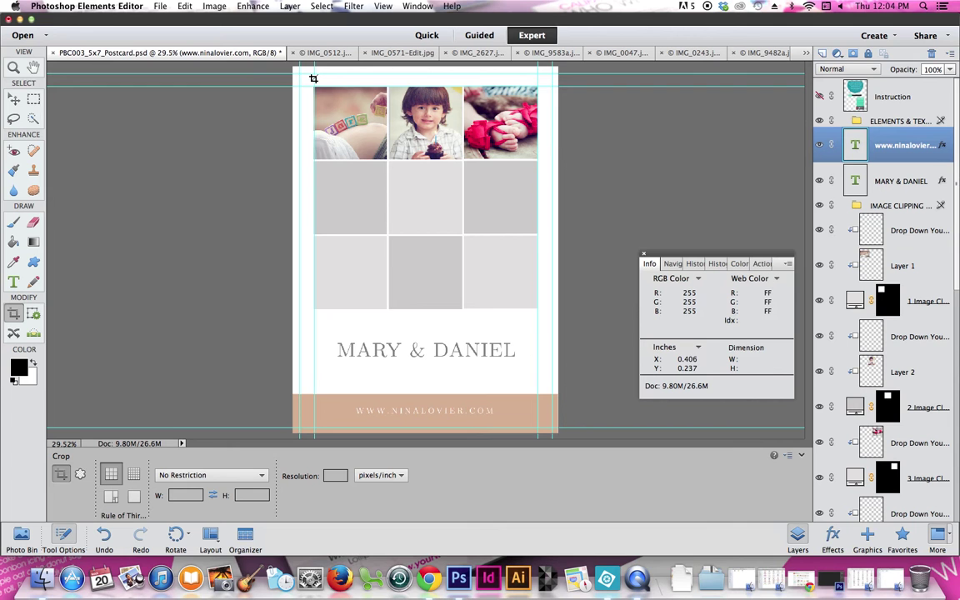
pyautogui.moveTo(300, 75); pyautogui.dragTo(553, 323)
pyautogui.moveTo(554, 328); pyautogui.dragTo(553, 326)
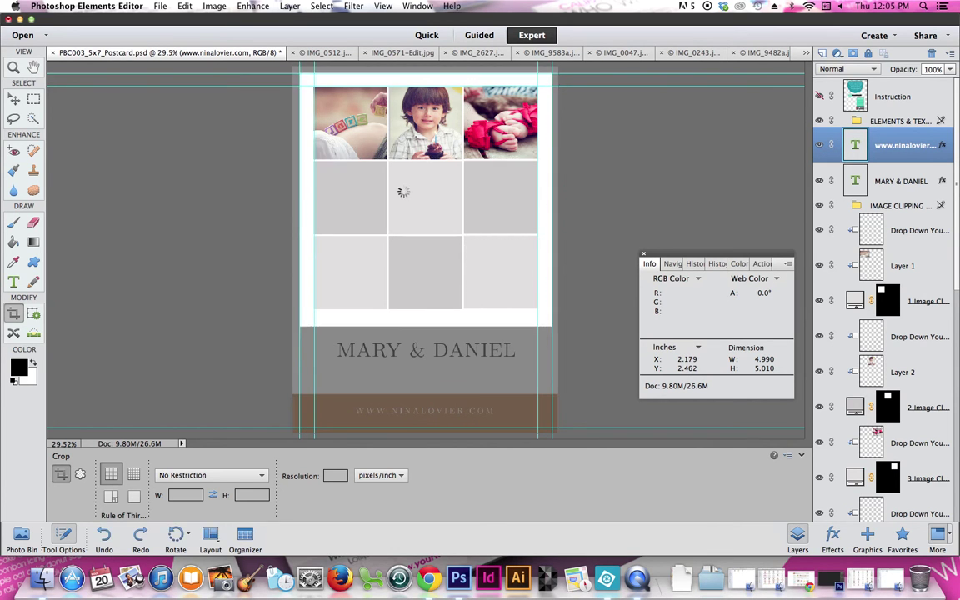
pyautogui.press('Return')
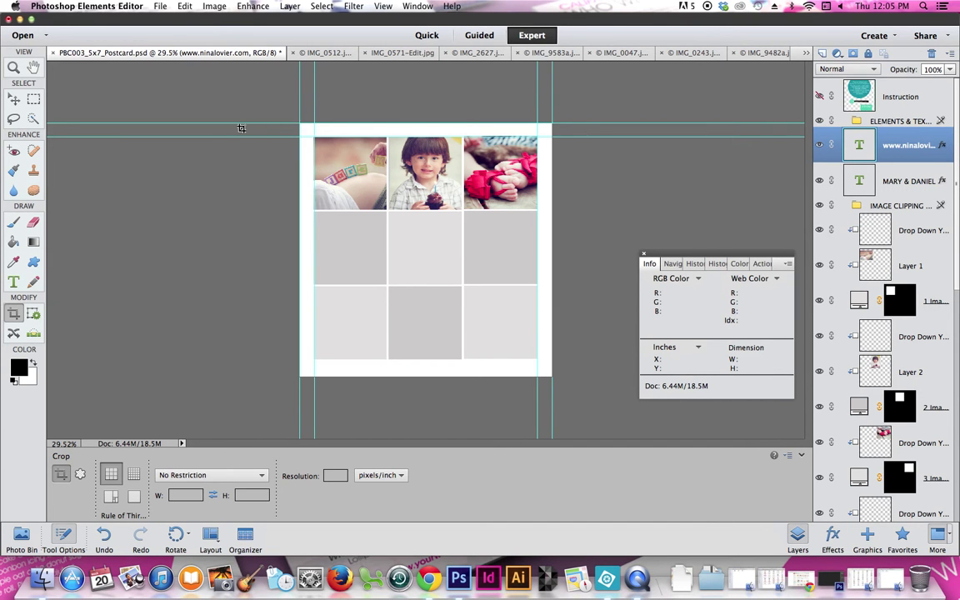
pyautogui.moveTo(296, 123); pyautogui.dragTo(570, 284)
pyautogui.doubleClick(467, 226)
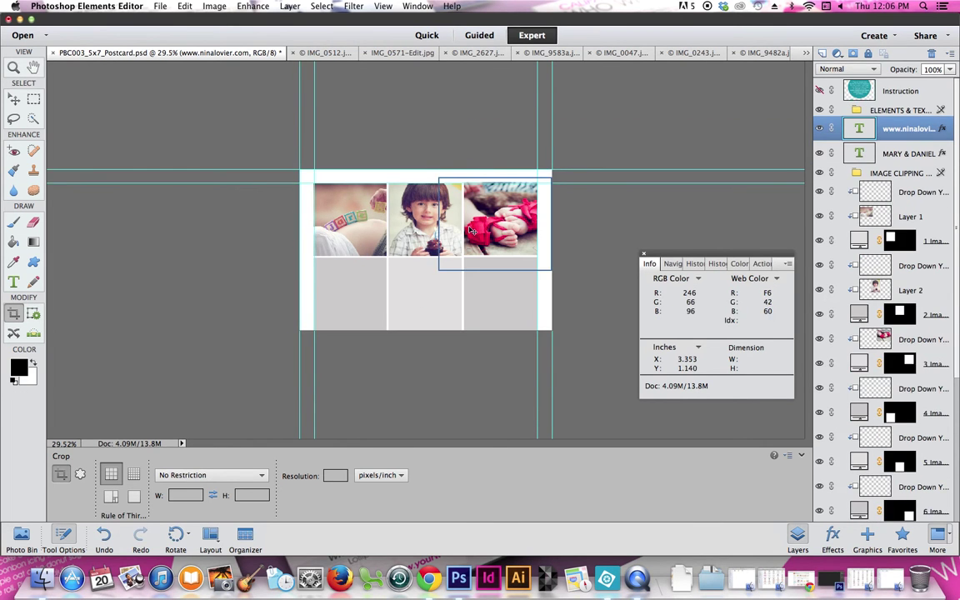
pyautogui.press('super+z')
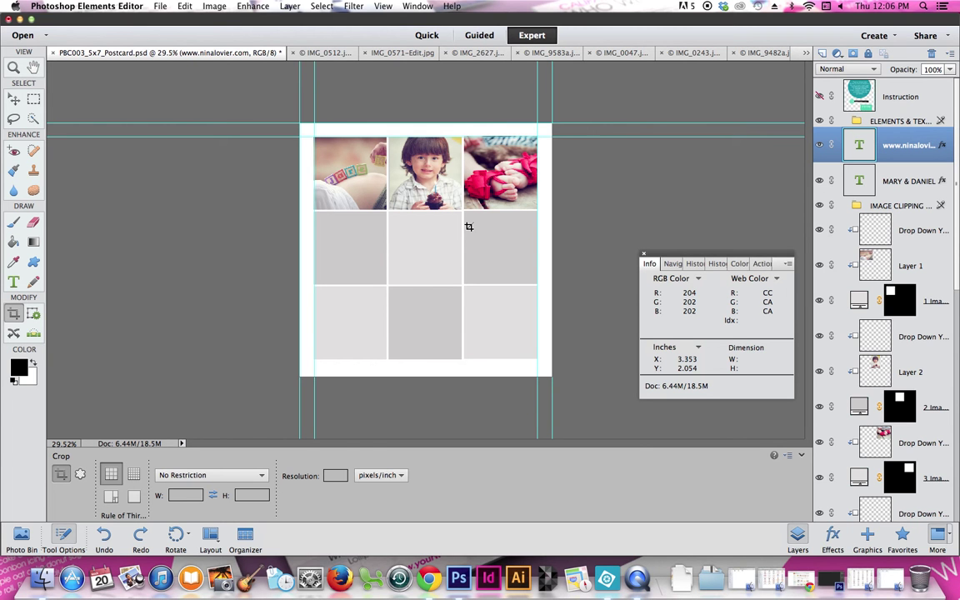
# Step: Undo both crops from the Edit menu to bring back MARY & DANIEL and the website band
pyautogui.click(13, 98)
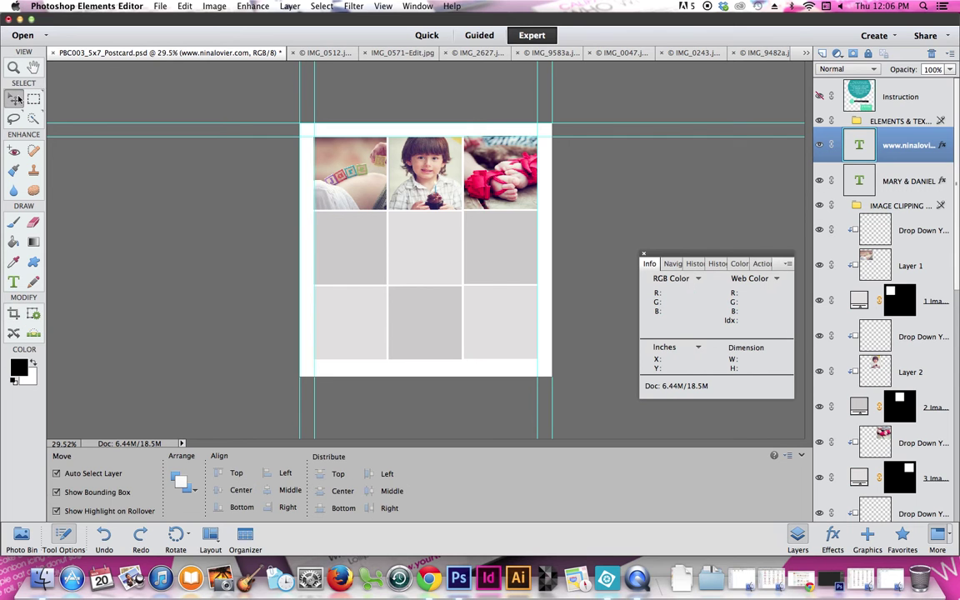
pyautogui.click(338, 235)
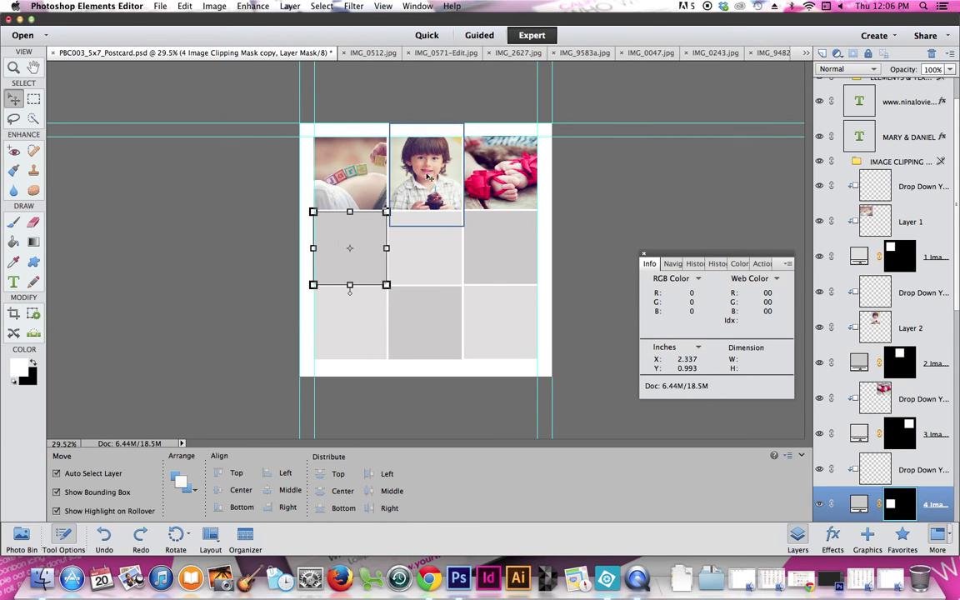
pyautogui.click(160, 6)
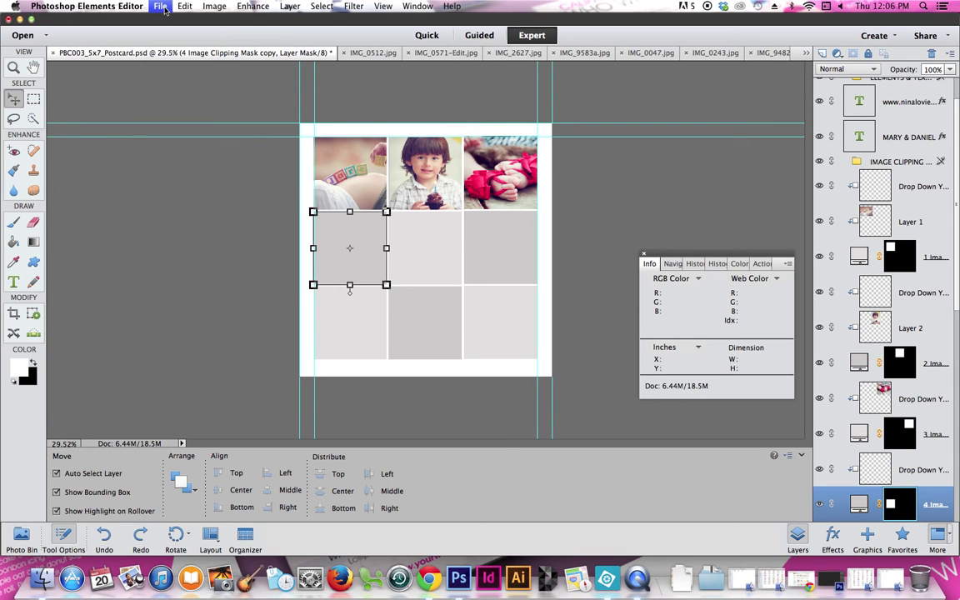
pyautogui.moveTo(185, 6)
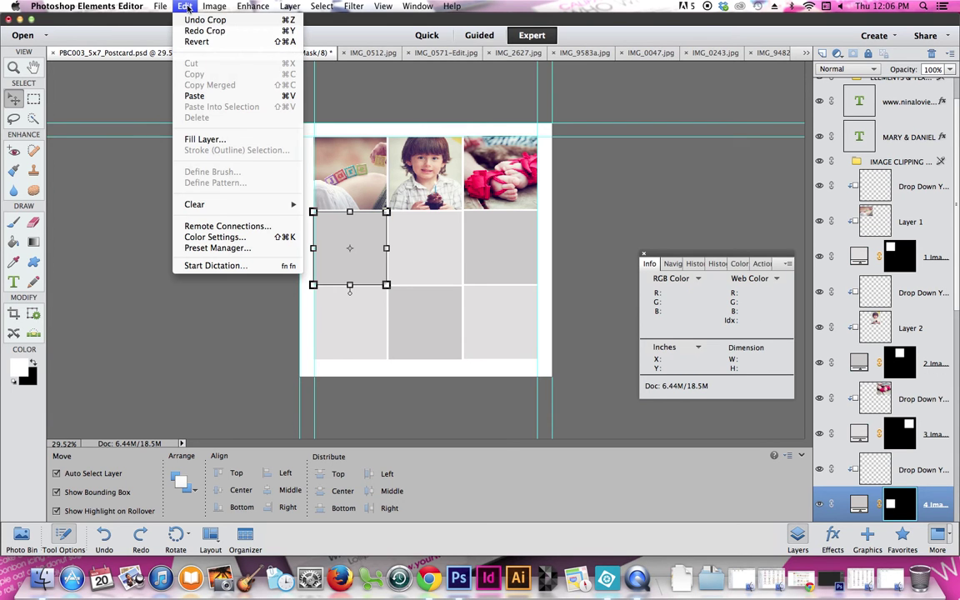
pyautogui.click(222, 33)
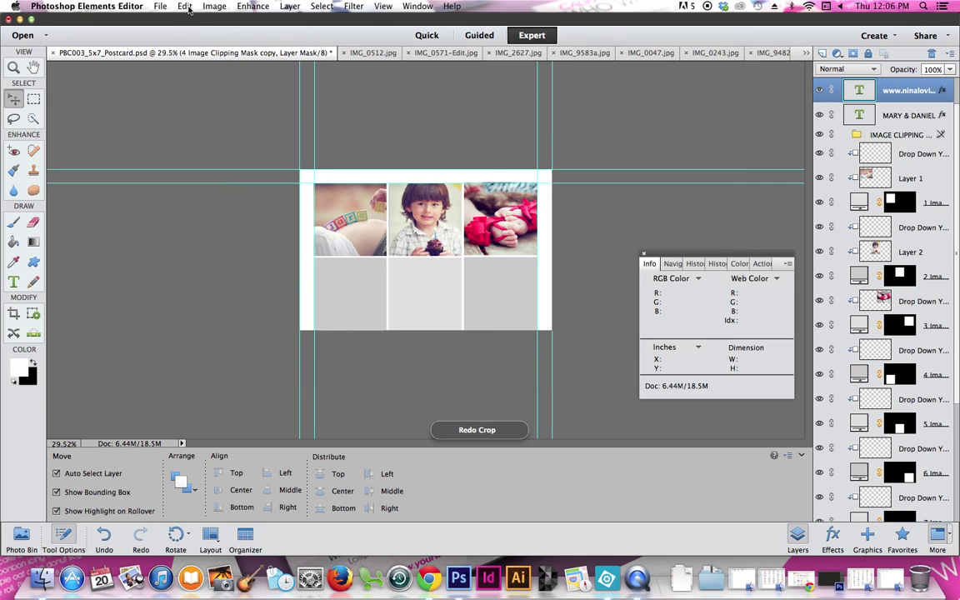
pyautogui.click(184, 6)
pyautogui.click(200, 20)
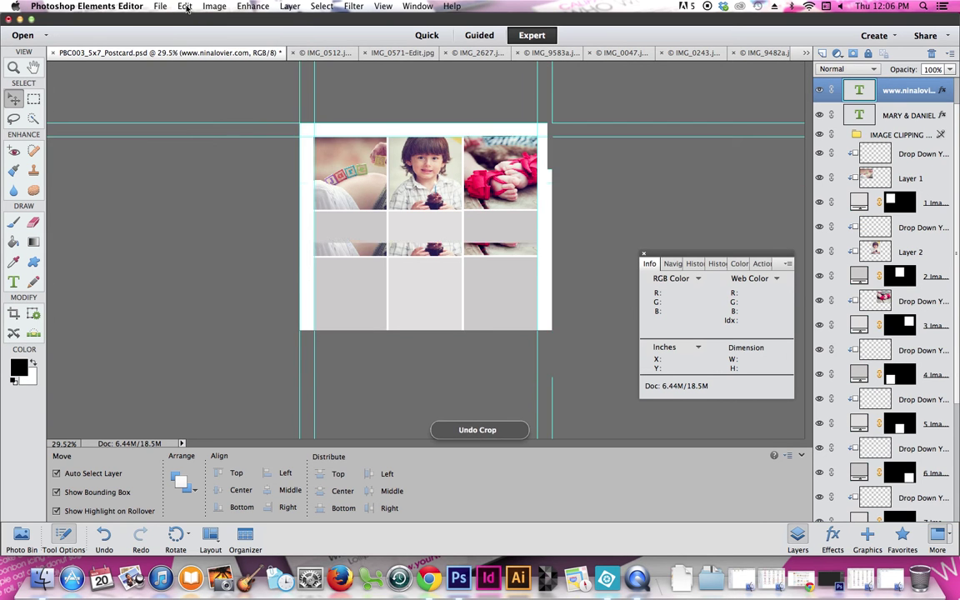
pyautogui.click(184, 5)
pyautogui.click(200, 19)
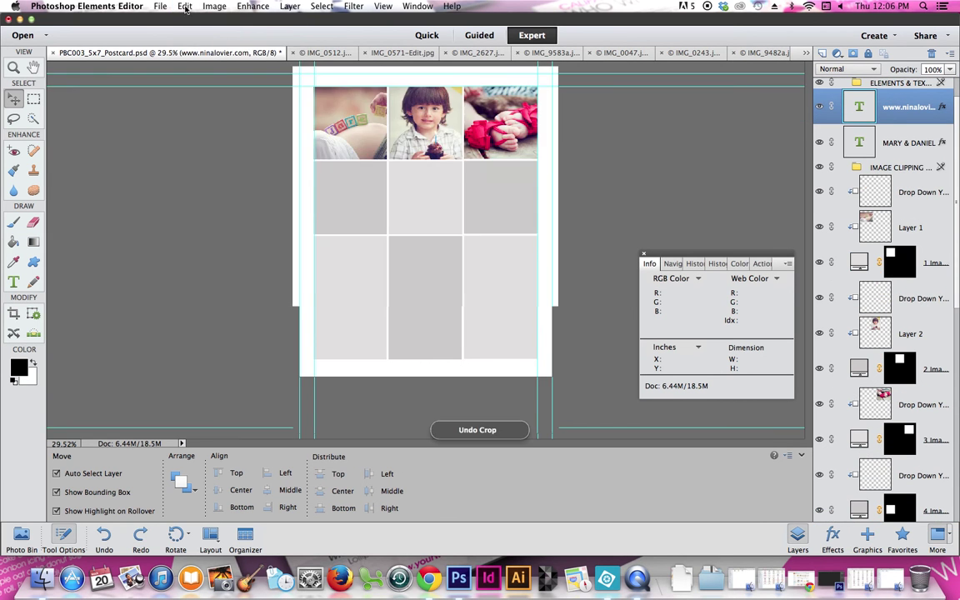
pyautogui.click(14, 67)
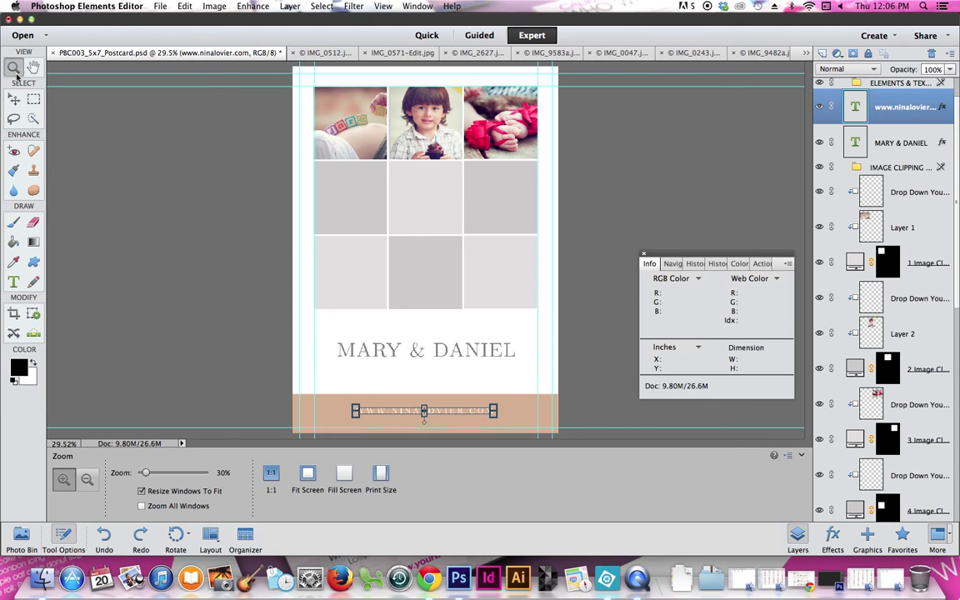
# Step: Select the empty 'Drop Down Your Image here' placeholder layer for the second row's left cell
pyautogui.click(14, 98)
pyautogui.click(358, 176)
pyautogui.rightClick(359, 90)
pyautogui.click(363, 119)
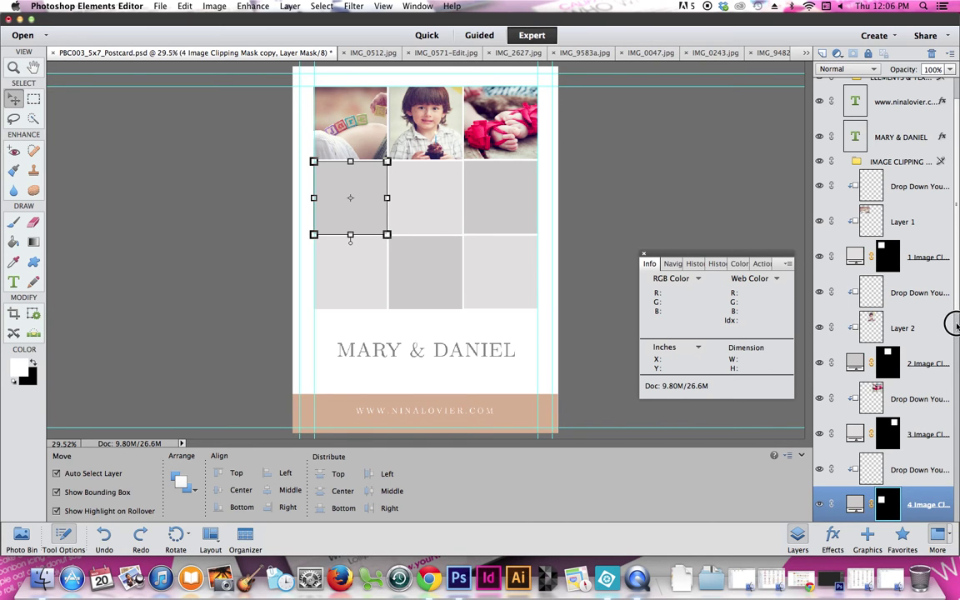
pyautogui.scroll(-5, 857, 287)
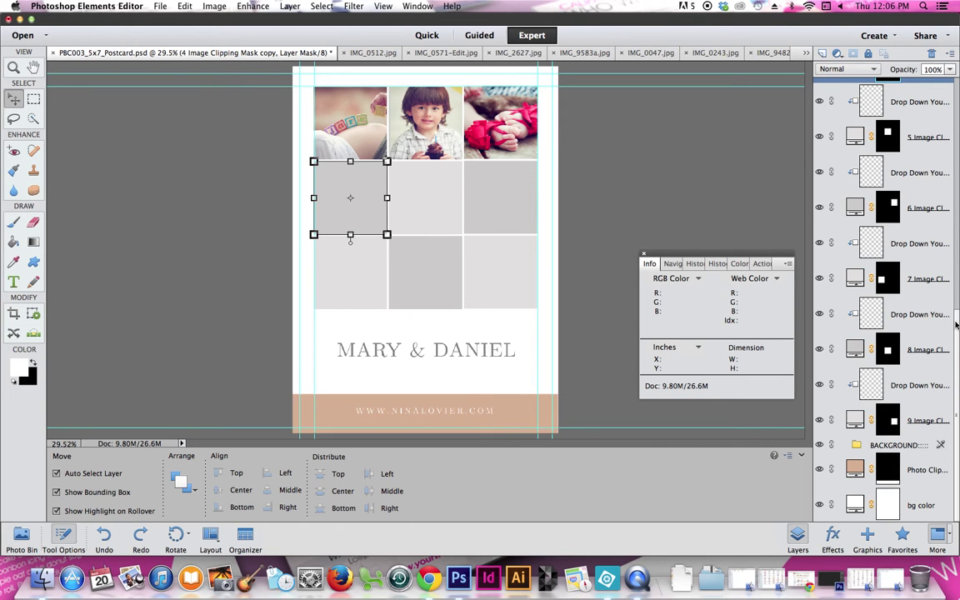
pyautogui.rightClick(358, 198)
pyautogui.click(408, 188)
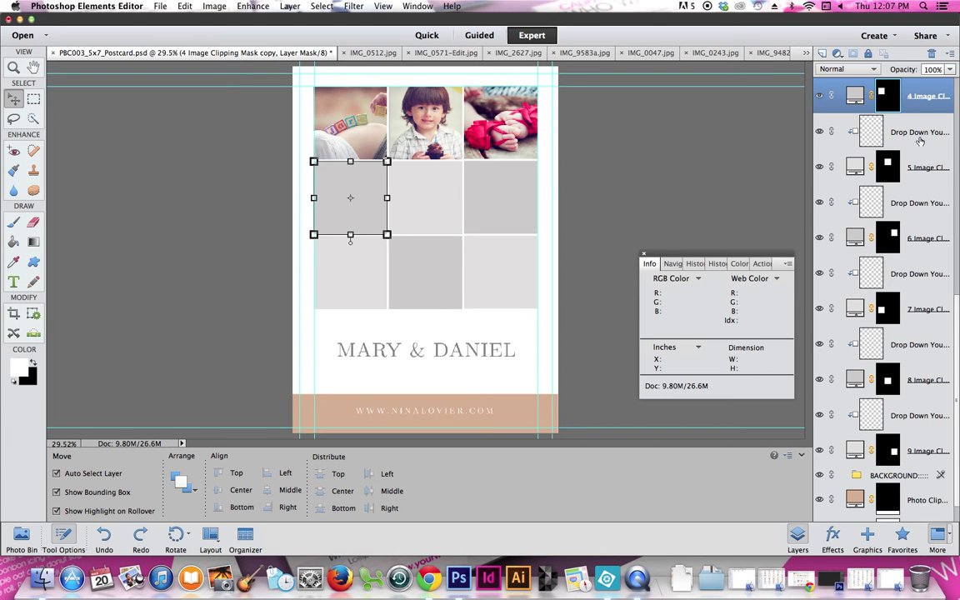
pyautogui.click(859, 129)
pyautogui.click(857, 98)
pyautogui.click(896, 117)
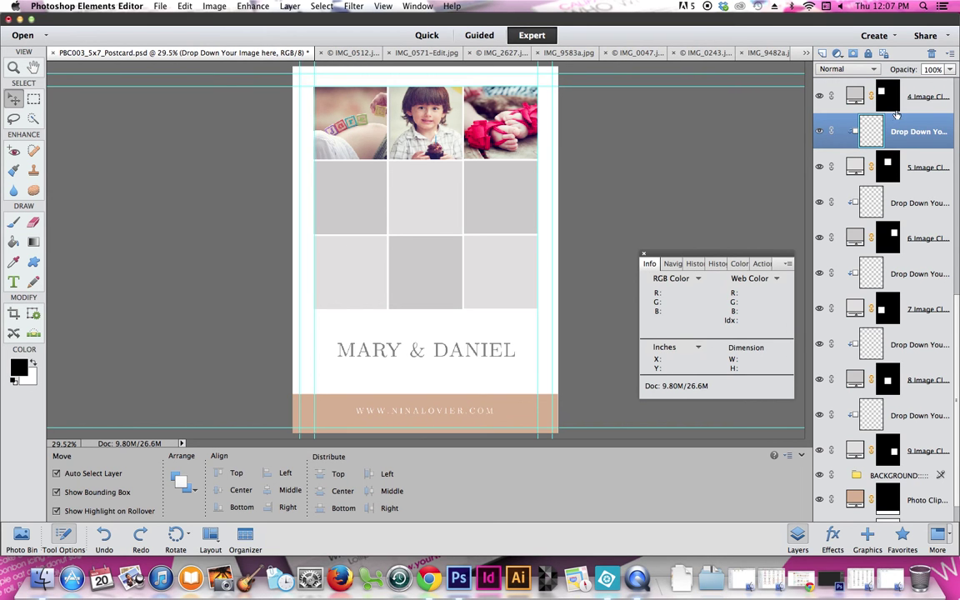
pyautogui.click(957, 265)
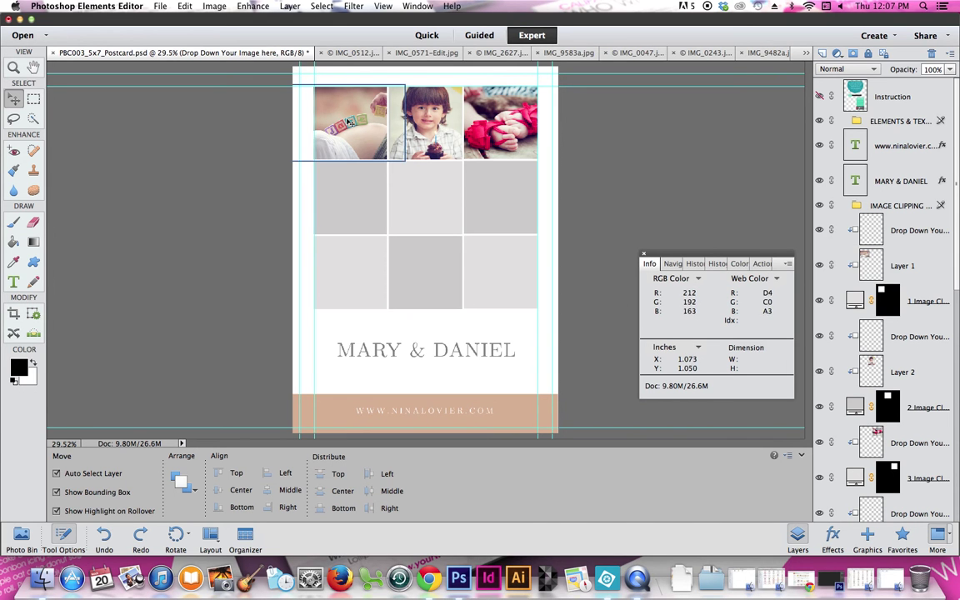
# Step: Copy the whole IMG_0571-Edit.jpg boy photo and paste it into the postcard
pyautogui.click(350, 123)
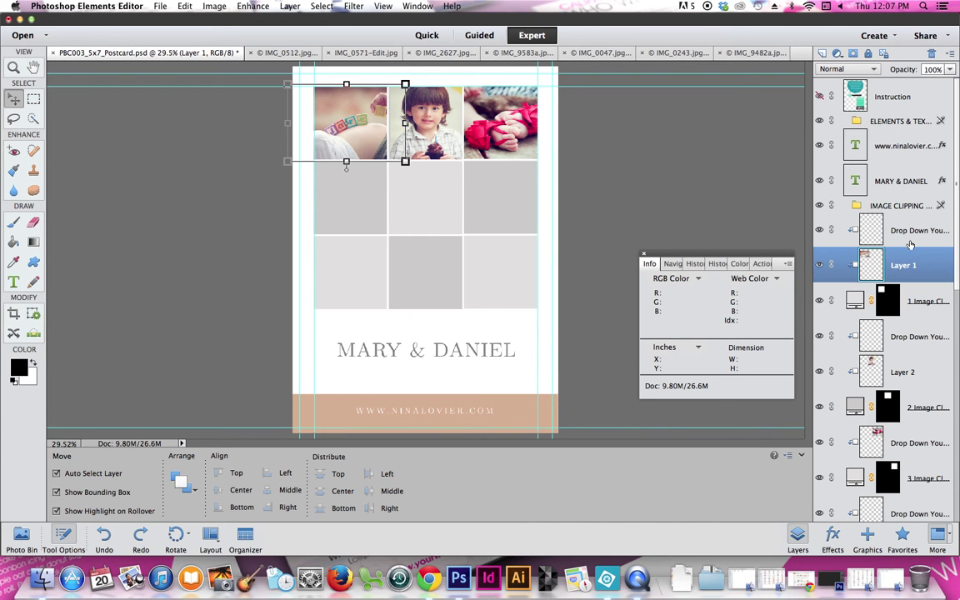
pyautogui.click(909, 304)
pyautogui.click(912, 336)
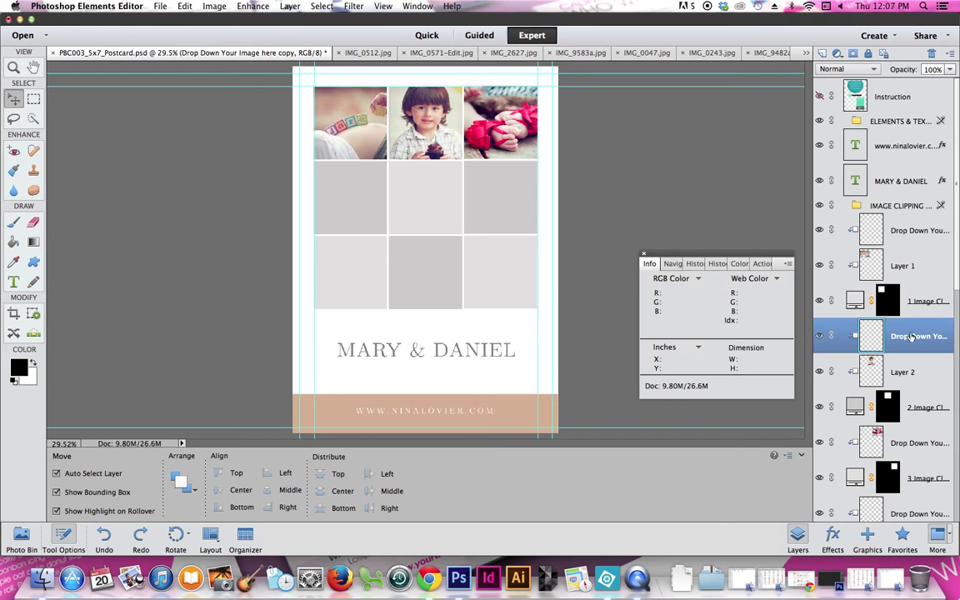
pyautogui.click(365, 53)
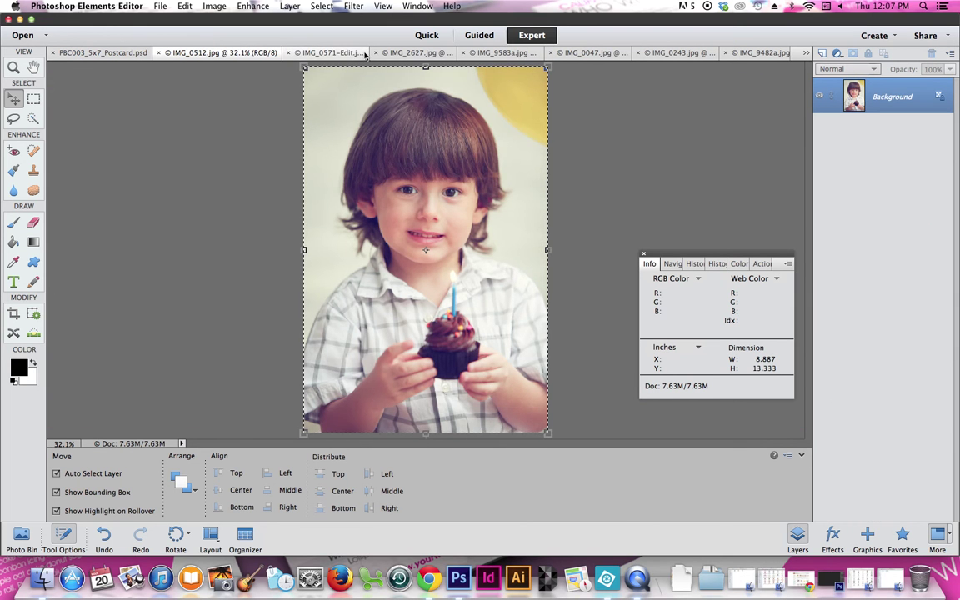
pyautogui.click(146, 52)
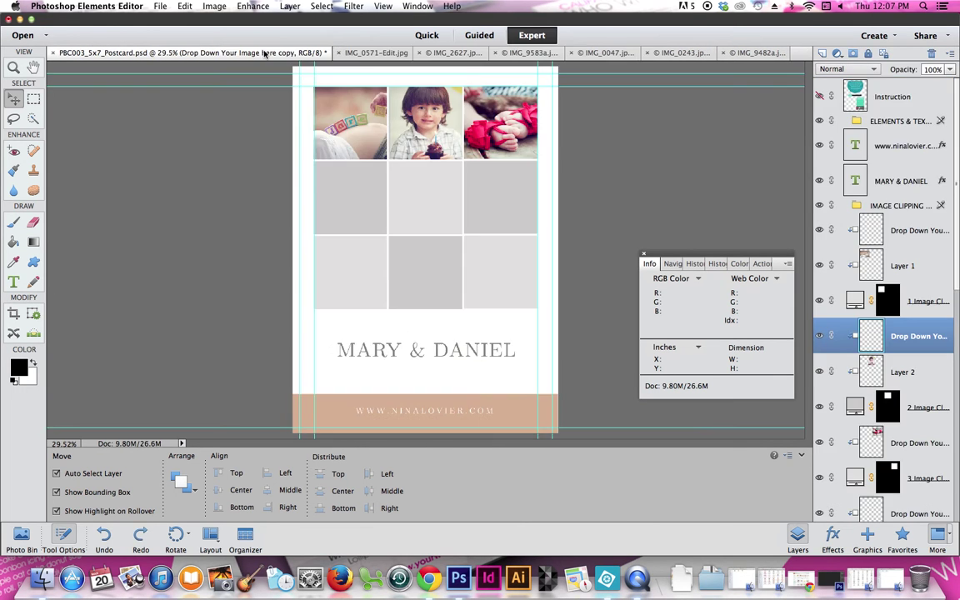
pyautogui.click(358, 52)
pyautogui.press('super+a')
pyautogui.press('super+c')
pyautogui.click(107, 53)
pyautogui.press('super+v')
# Step: Scale the boy photo to half size, clip it to the fourth cell's mask, and position his face
pyautogui.moveTo(538, 81); pyautogui.dragTo(481, 156)
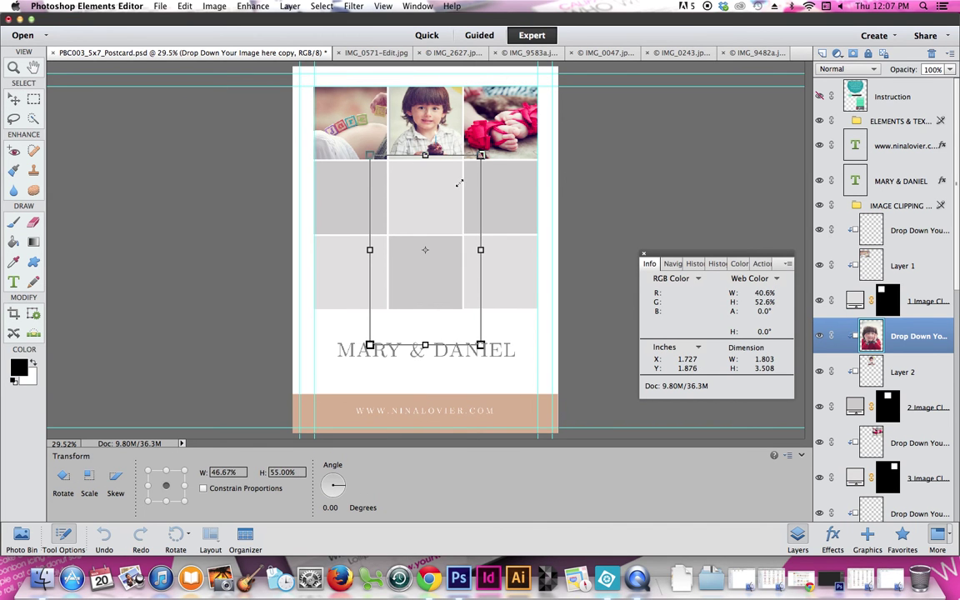
pyautogui.click(468, 344)
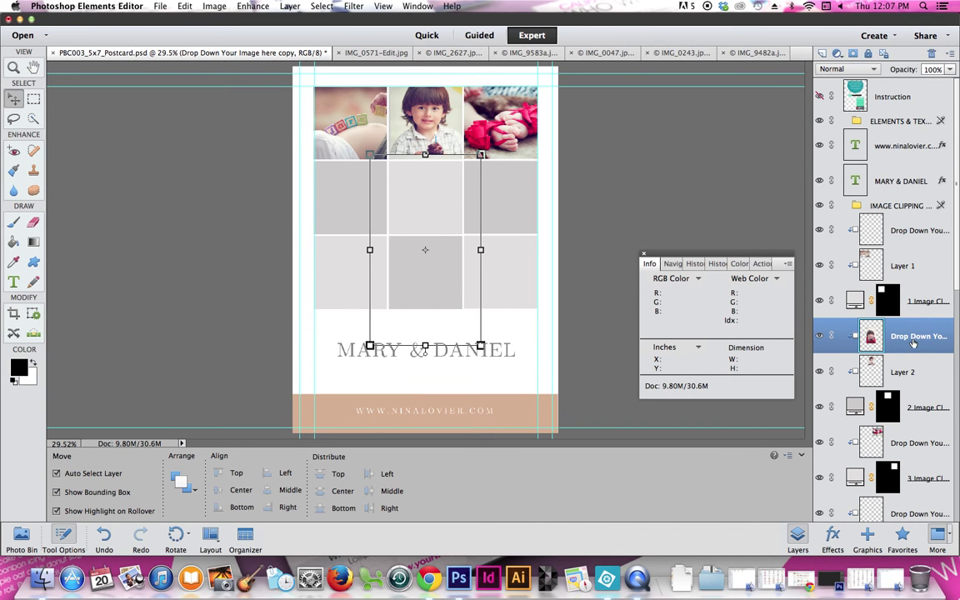
pyautogui.moveTo(914, 343); pyautogui.dragTo(906, 484)
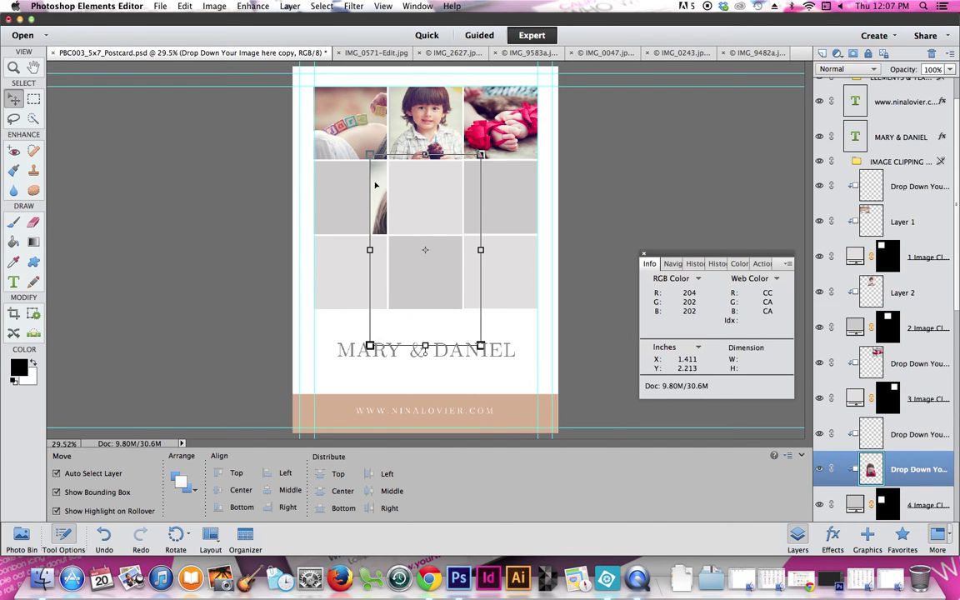
pyautogui.moveTo(299, 175); pyautogui.dragTo(305, 130)
pyautogui.moveTo(353, 97); pyautogui.dragTo(354, 114)
pyautogui.moveTo(360, 171); pyautogui.dragTo(360, 167)
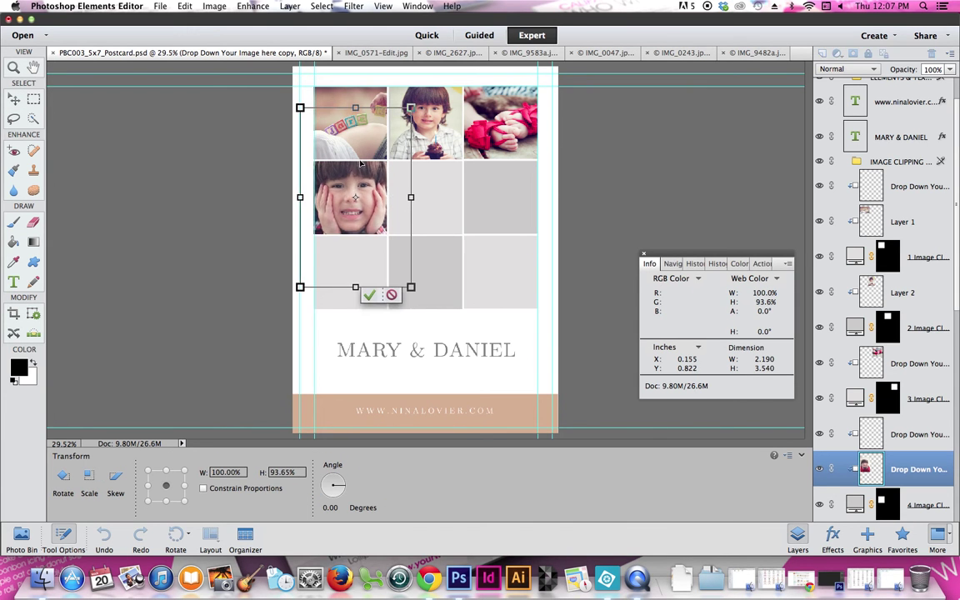
pyautogui.click(370, 295)
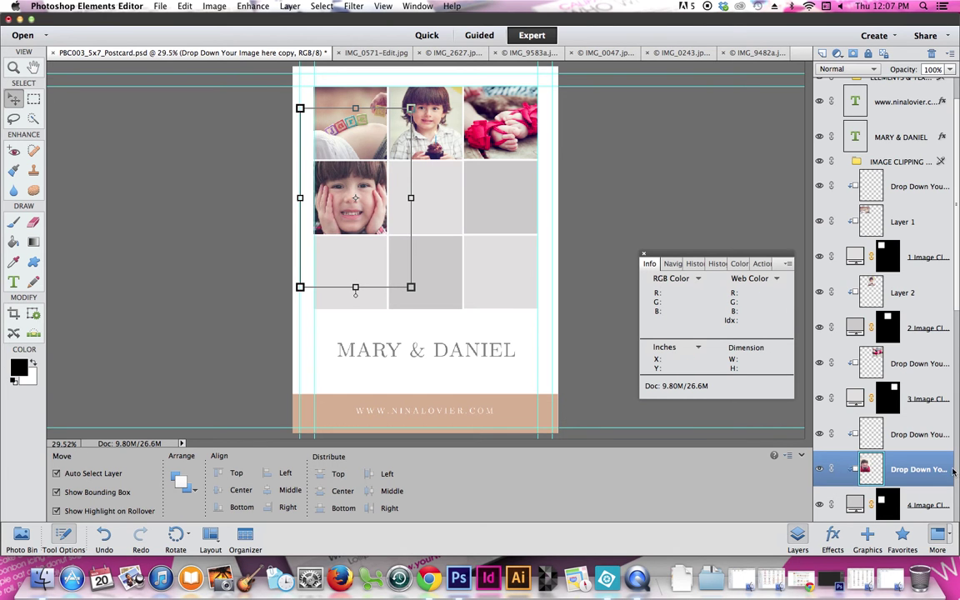
pyautogui.scroll(-3, 863, 280)
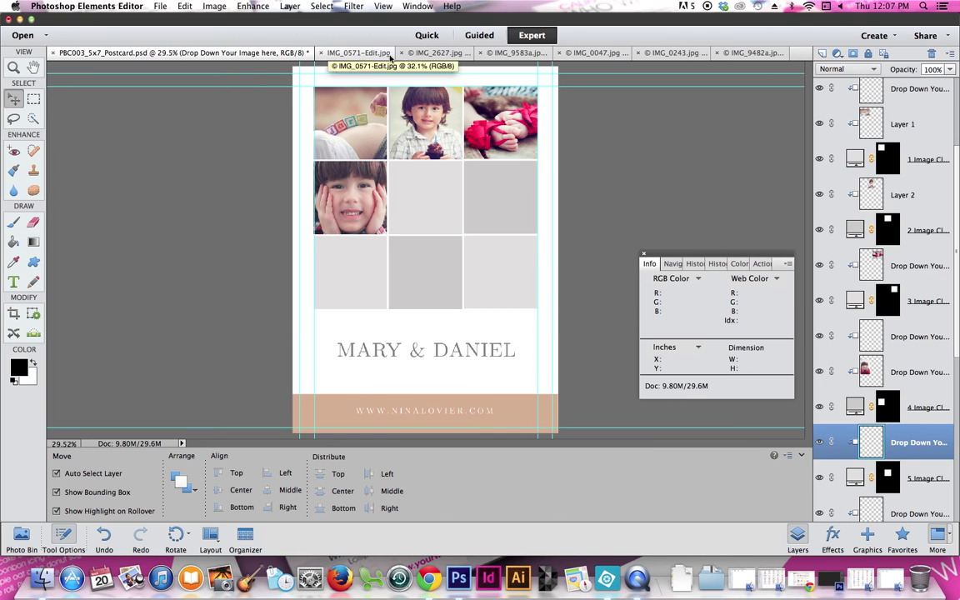
# Step: Paste the IMG_2627 sleeping baby photo and shrink it to fit the centre cell
pyautogui.click(430, 53)
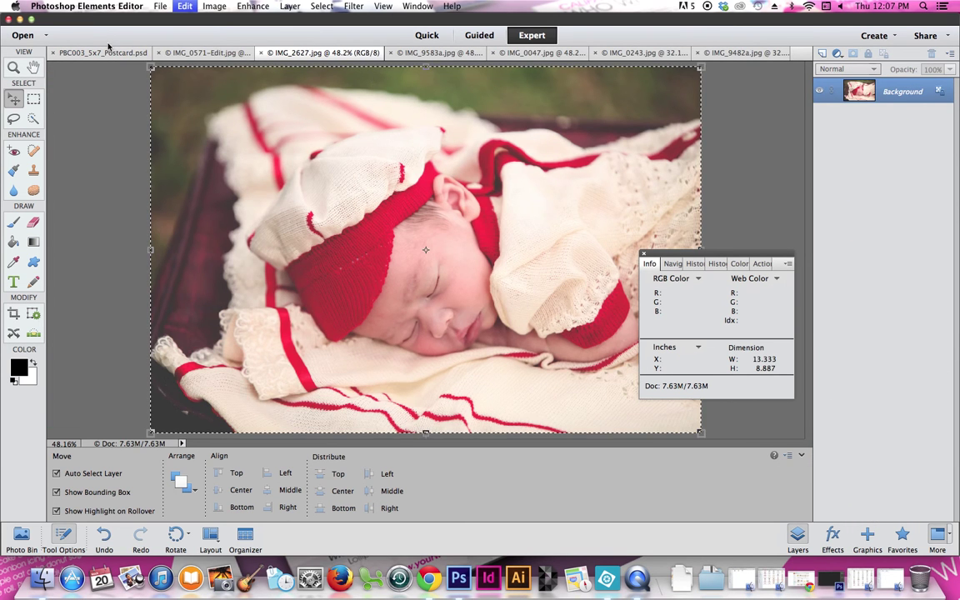
pyautogui.click(99, 52)
pyautogui.hotkey('ctrl', 'v')
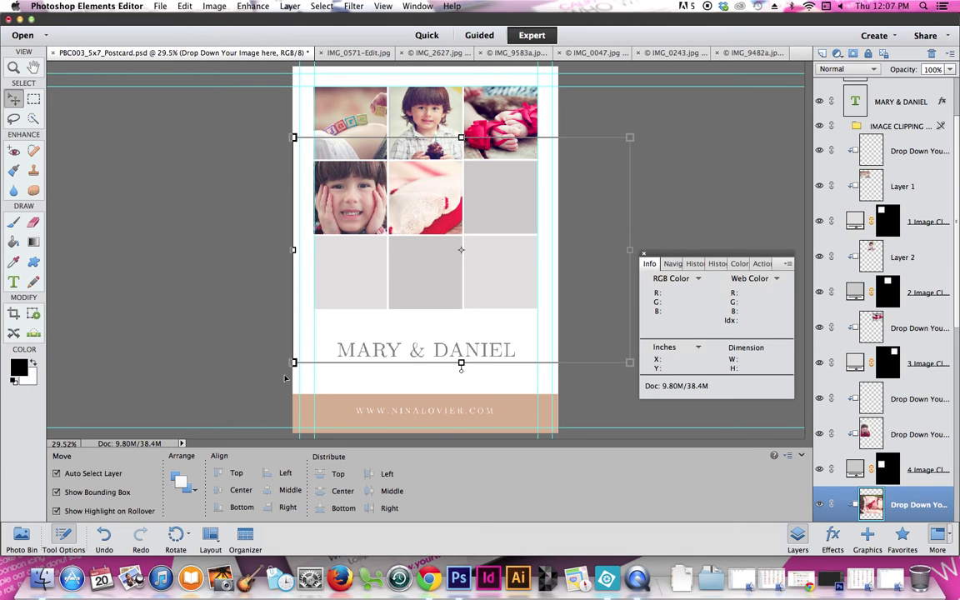
pyautogui.moveTo(293, 362); pyautogui.dragTo(447, 262)
pyautogui.moveTo(488, 215); pyautogui.dragTo(393, 217)
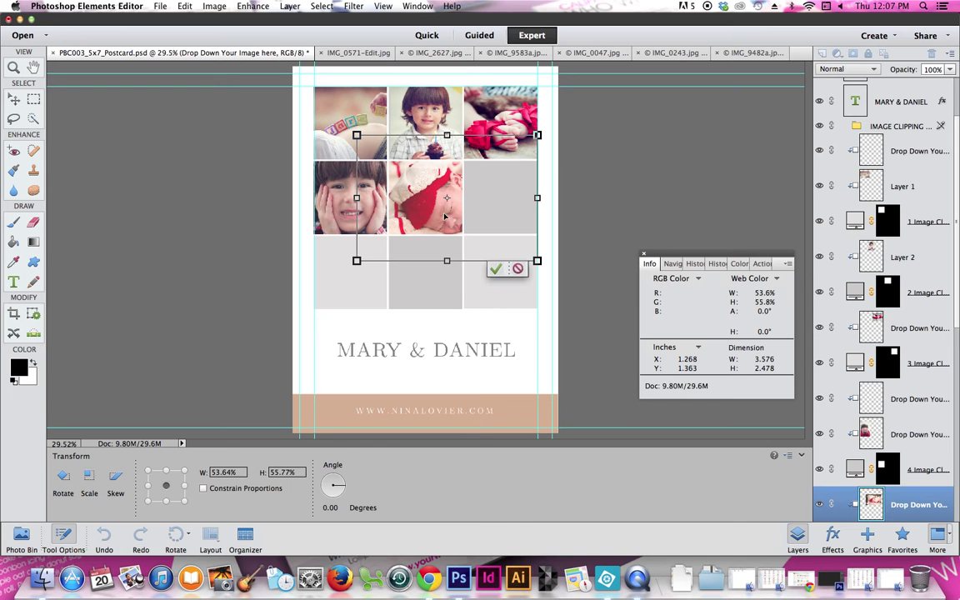
pyautogui.moveTo(537, 261); pyautogui.dragTo(499, 234)
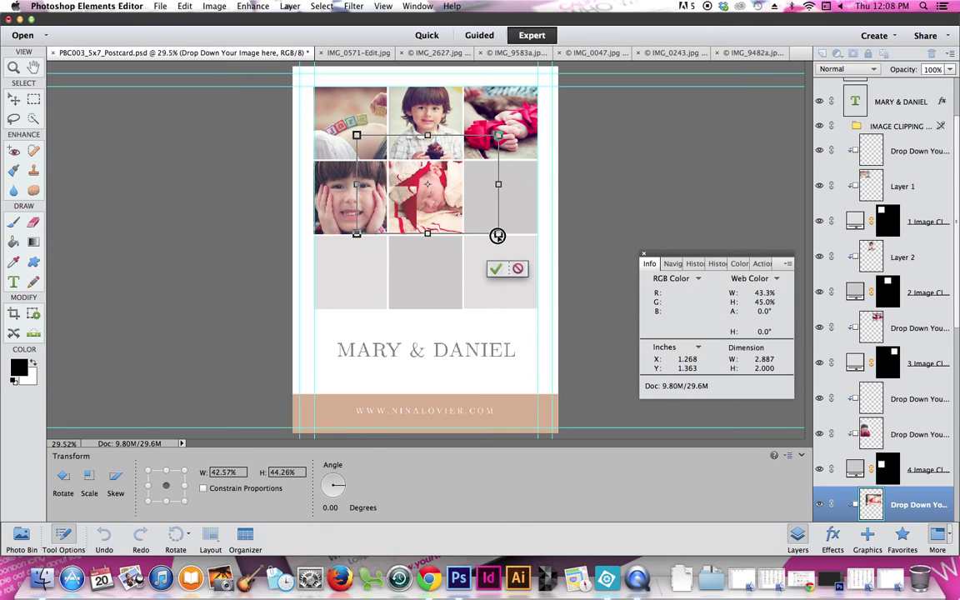
pyautogui.moveTo(440, 199); pyautogui.dragTo(440, 213)
pyautogui.press('Return')
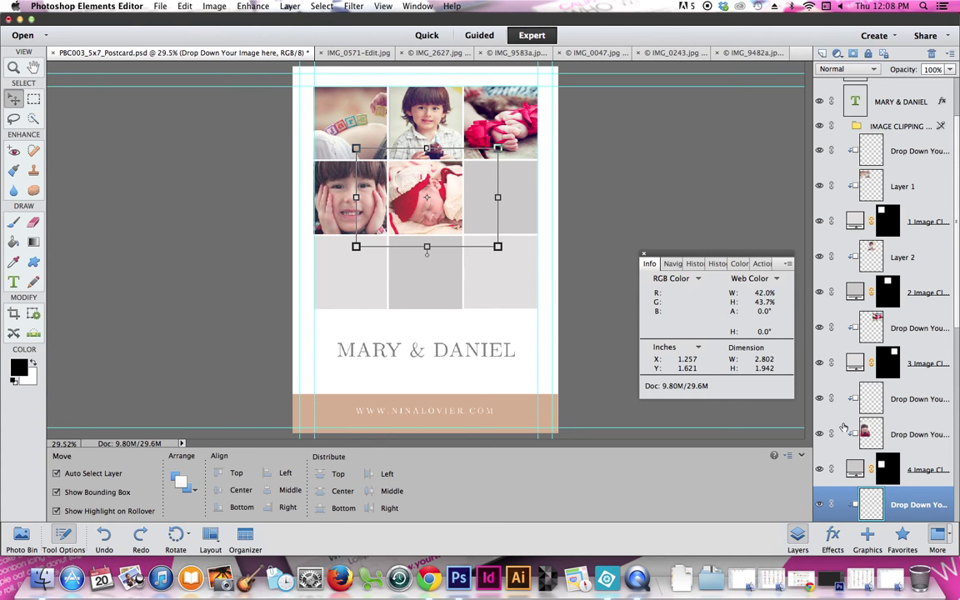
pyautogui.scroll(-3, 957, 328)
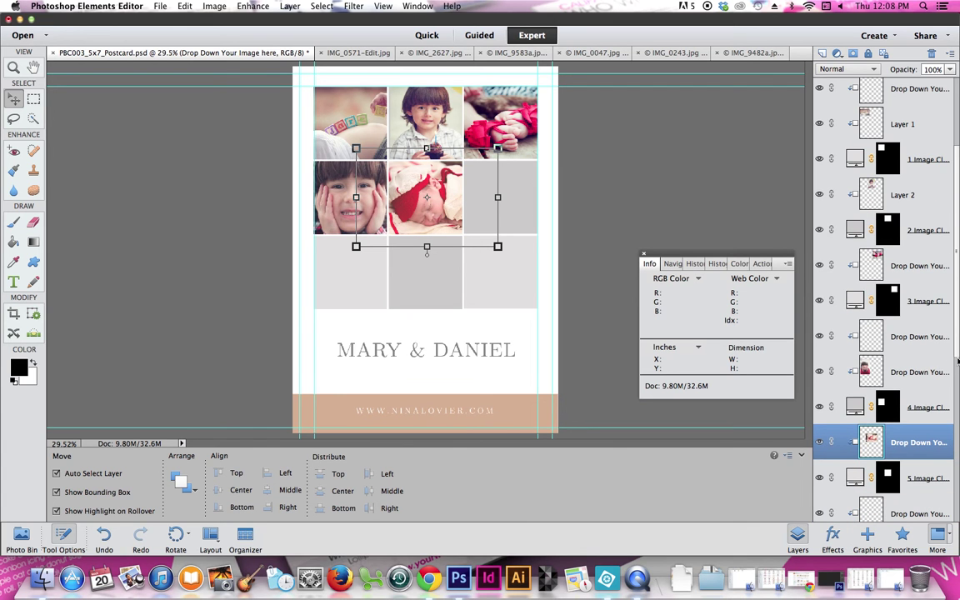
pyautogui.scroll(-3, 957, 355)
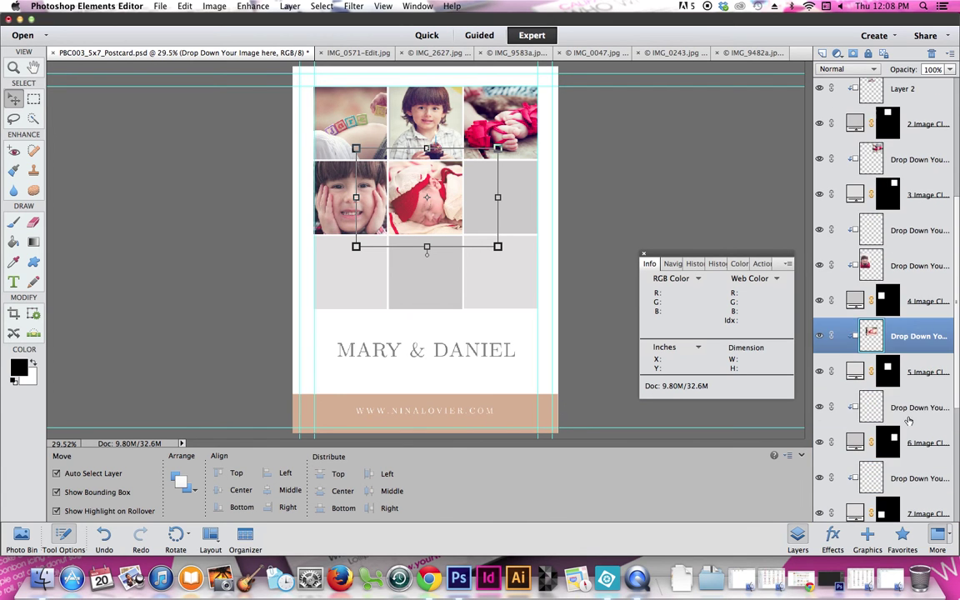
pyautogui.click(912, 415)
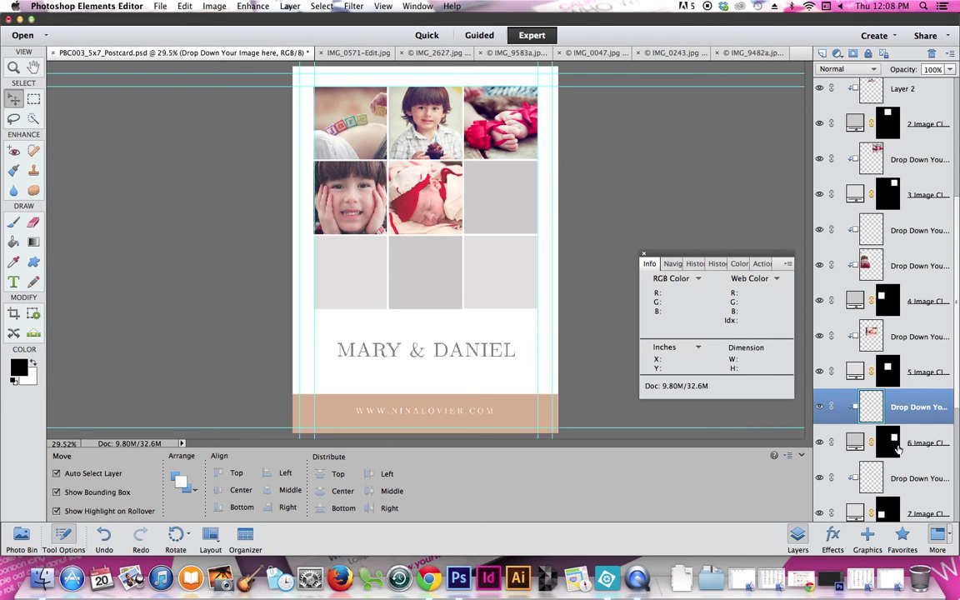
# Step: Paste the IMG_9583a penguin-hat toddler photo and shrink it into the second row's right cell
pyautogui.click(909, 445)
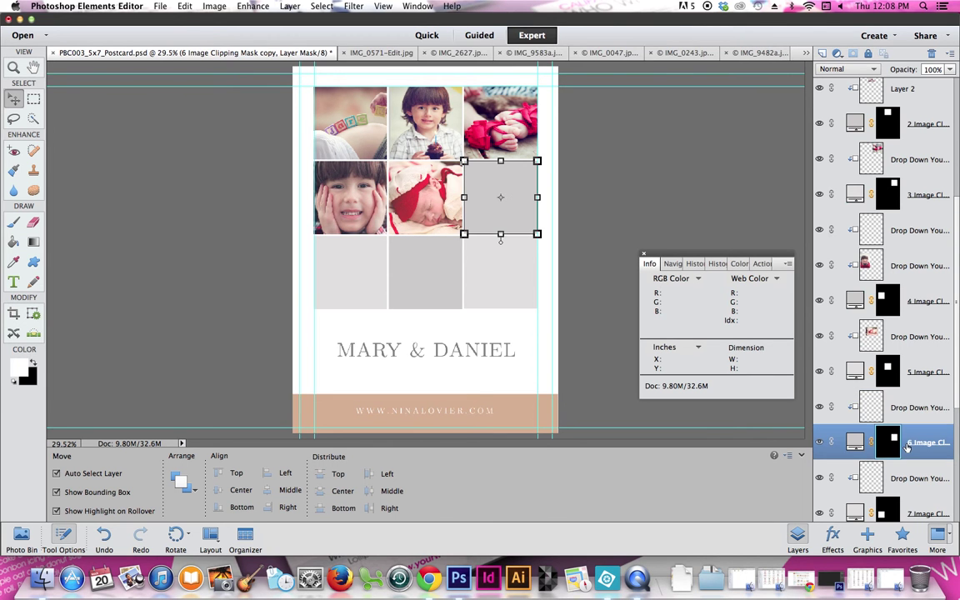
pyautogui.click(542, 53)
pyautogui.click(133, 53)
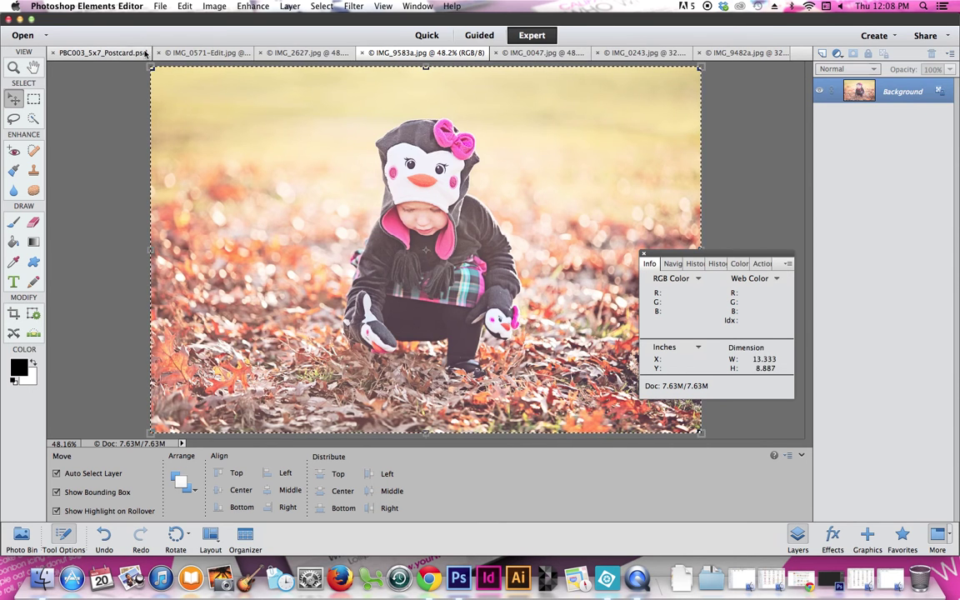
pyautogui.press('super+v')
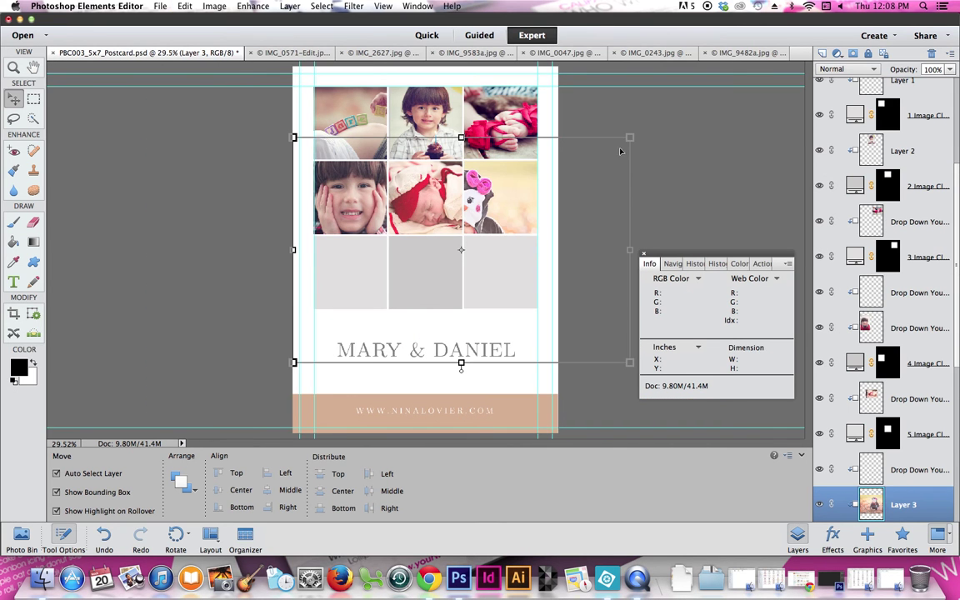
pyautogui.moveTo(421, 288); pyautogui.dragTo(450, 275)
pyautogui.moveTo(631, 136); pyautogui.dragTo(512, 186)
pyautogui.press('Return')
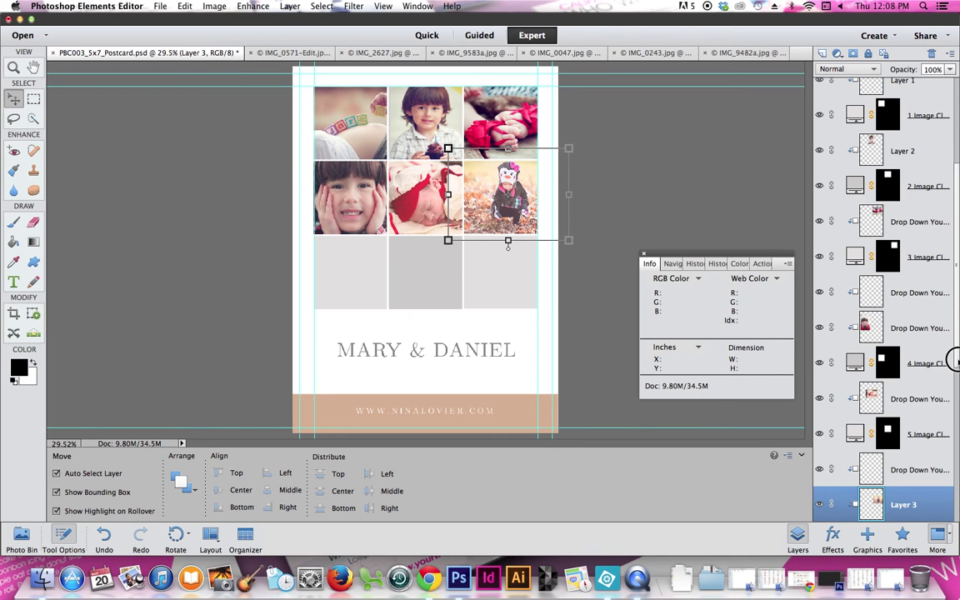
# Step: Select the bottom-left cell's mask layer and bring up the IMG_0047 photo
pyautogui.scroll(-5, 956, 360)
pyautogui.click(910, 443)
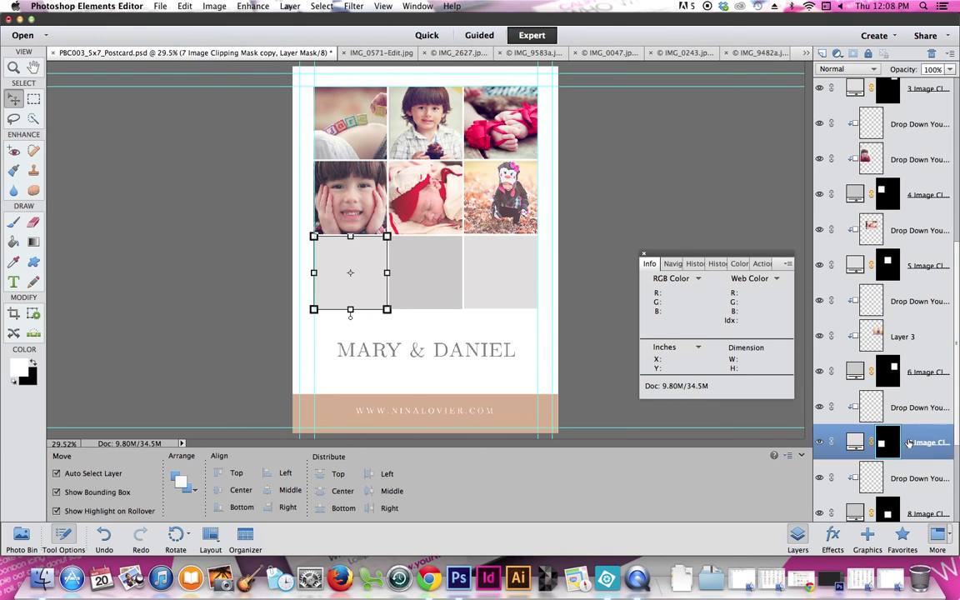
pyautogui.click(910, 408)
pyautogui.click(918, 444)
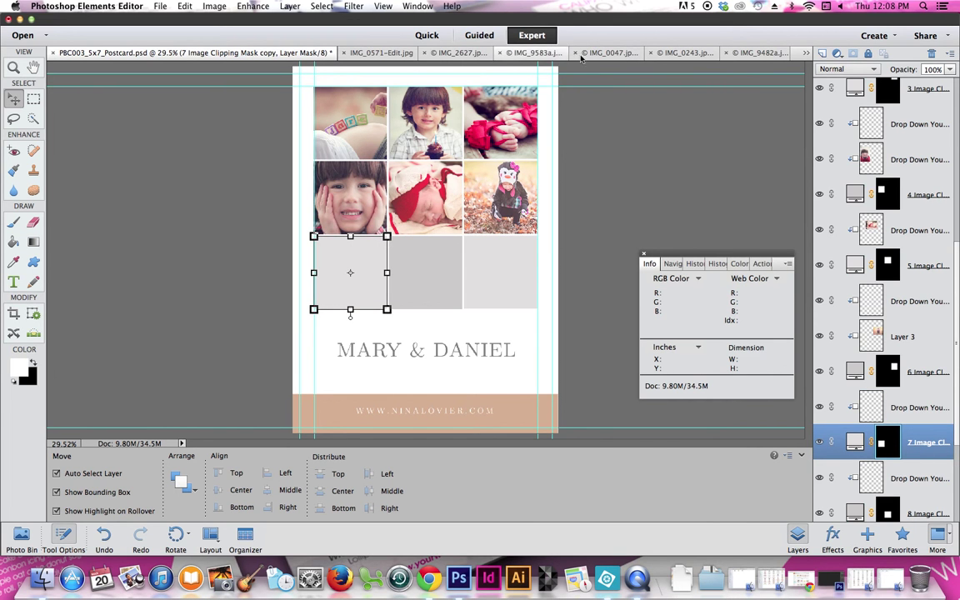
pyautogui.click(615, 52)
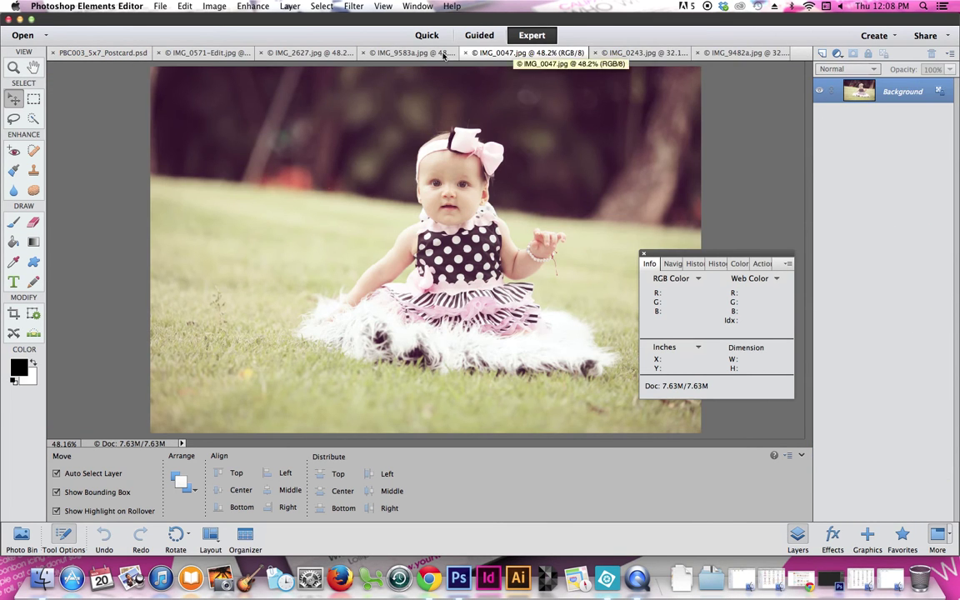
# Step: Paste the copied photo into the postcard, clip it, and size it over the bottom-left cell
pyautogui.click(87, 52)
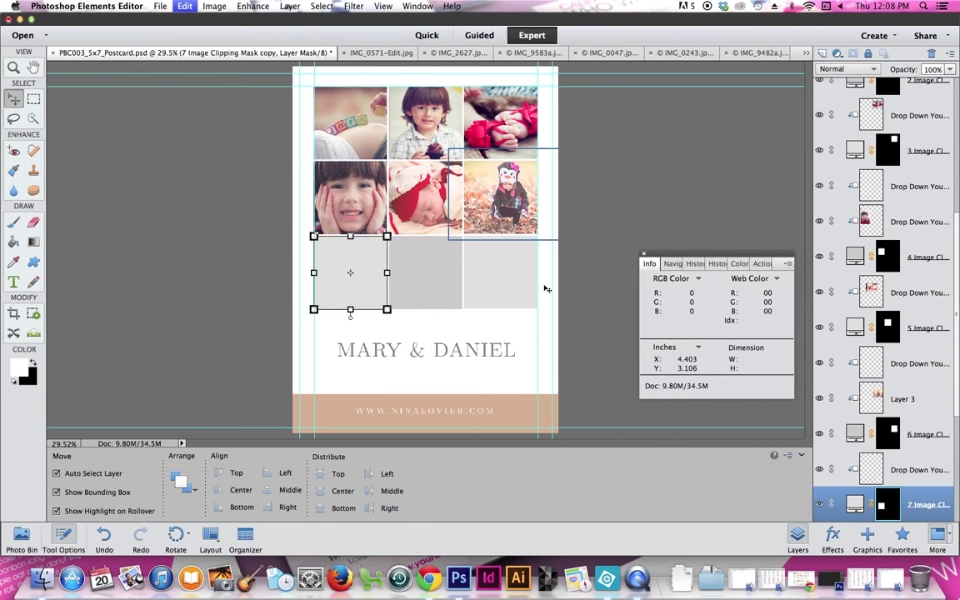
pyautogui.hotkey('ctrl', 'v')
pyautogui.hotkey('ctrl', 'g')
pyautogui.moveTo(629, 136); pyautogui.dragTo(449, 211)
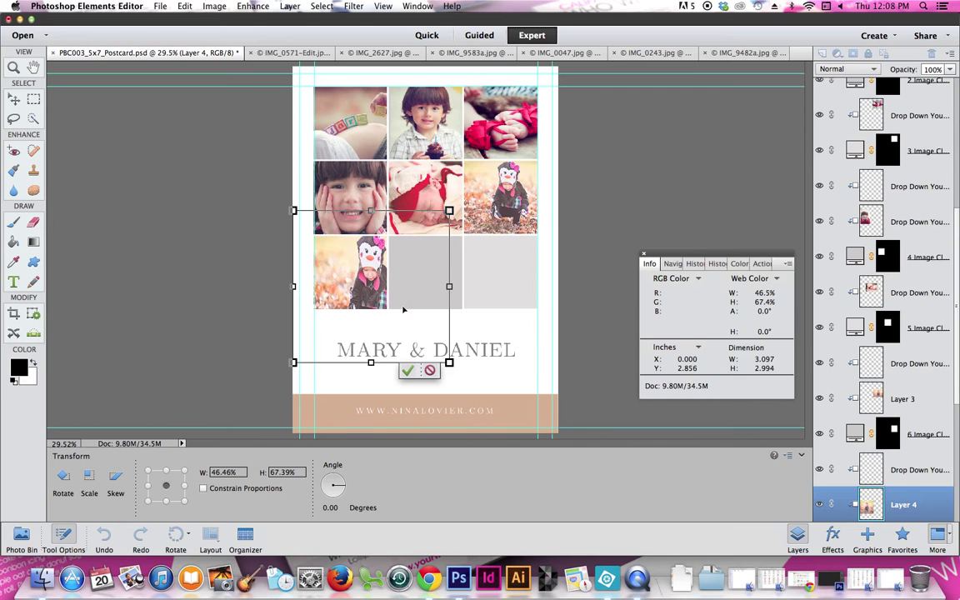
pyautogui.click(13, 98)
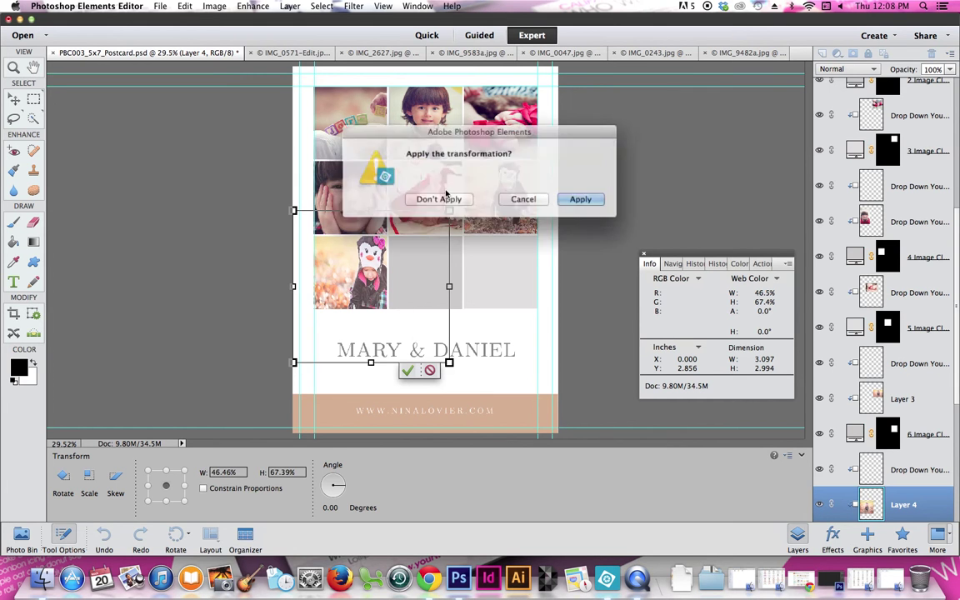
pyautogui.click(440, 197)
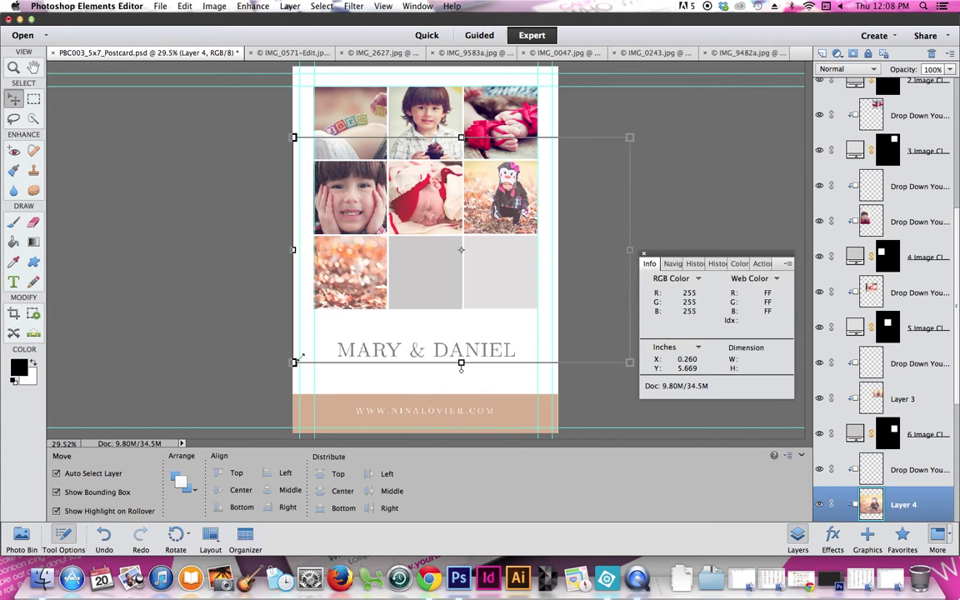
pyautogui.rightClick(298, 351)
pyautogui.press('Escape')
pyautogui.moveTo(294, 360); pyautogui.dragTo(433, 270)
pyautogui.moveTo(493, 228); pyautogui.dragTo(357, 287)
pyautogui.moveTo(493, 329); pyautogui.dragTo(382, 277)
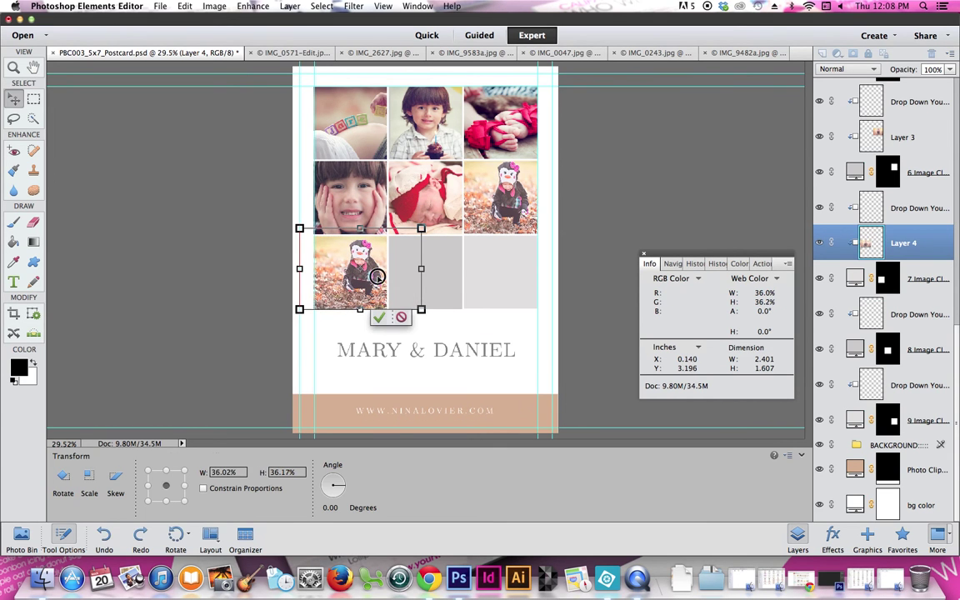
pyautogui.click(375, 316)
# Step: Drag the baby-in-bucket photo from its own tab into the postcard
pyautogui.click(649, 52)
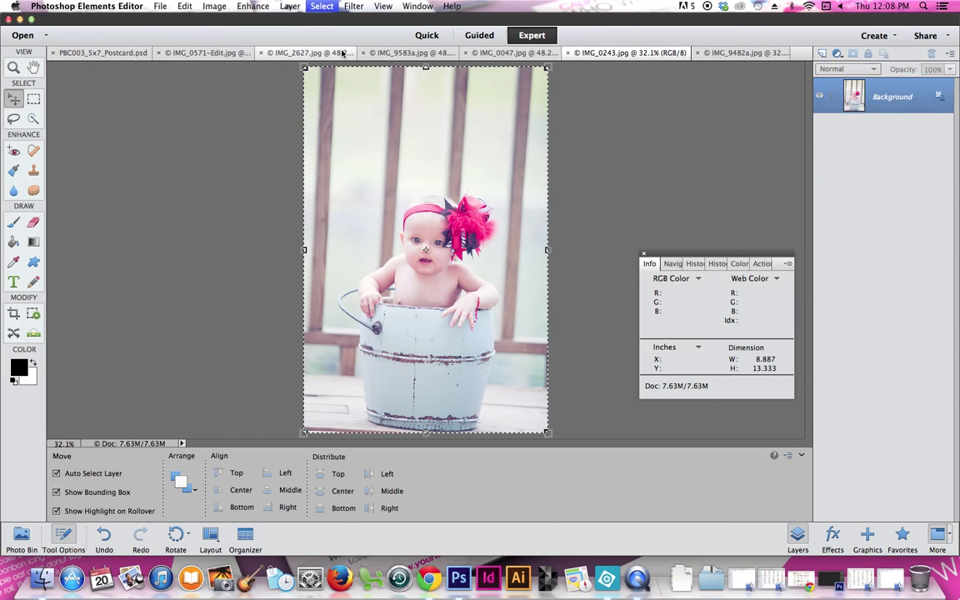
pyautogui.click(120, 52)
pyautogui.moveTo(395, 163); pyautogui.dragTo(426, 250)
pyautogui.moveTo(538, 419); pyautogui.dragTo(446, 366)
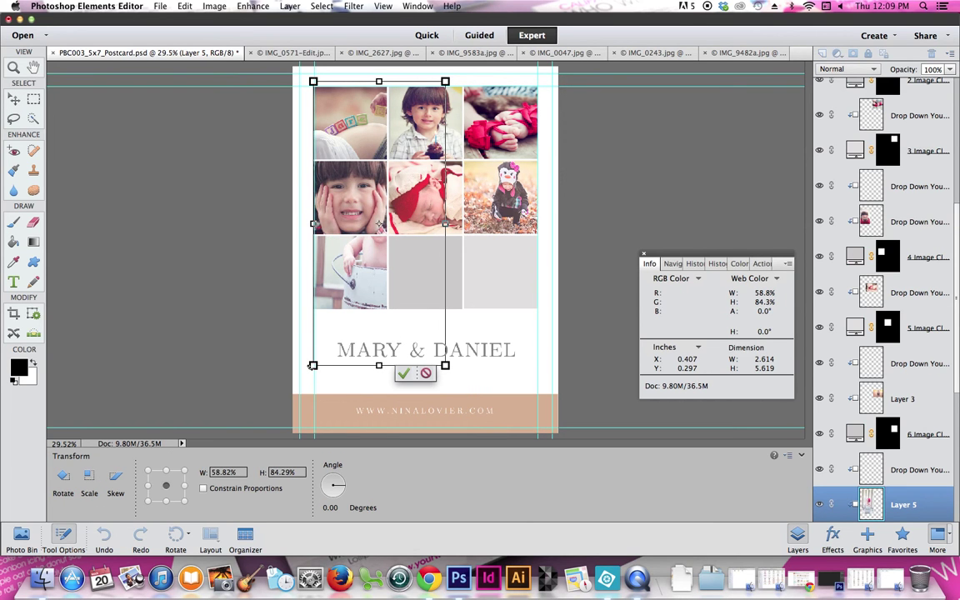
pyautogui.click(14, 98)
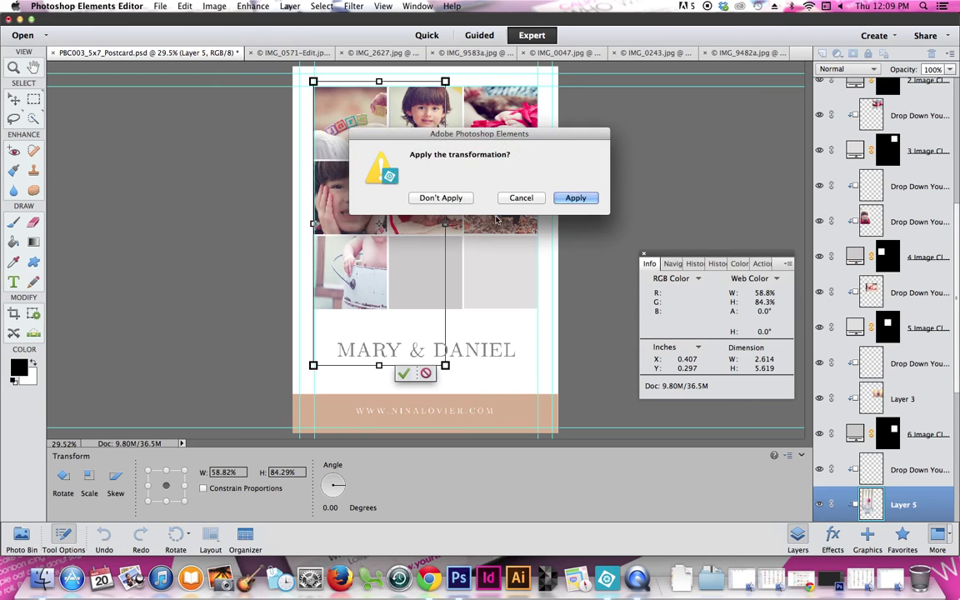
pyautogui.click(450, 198)
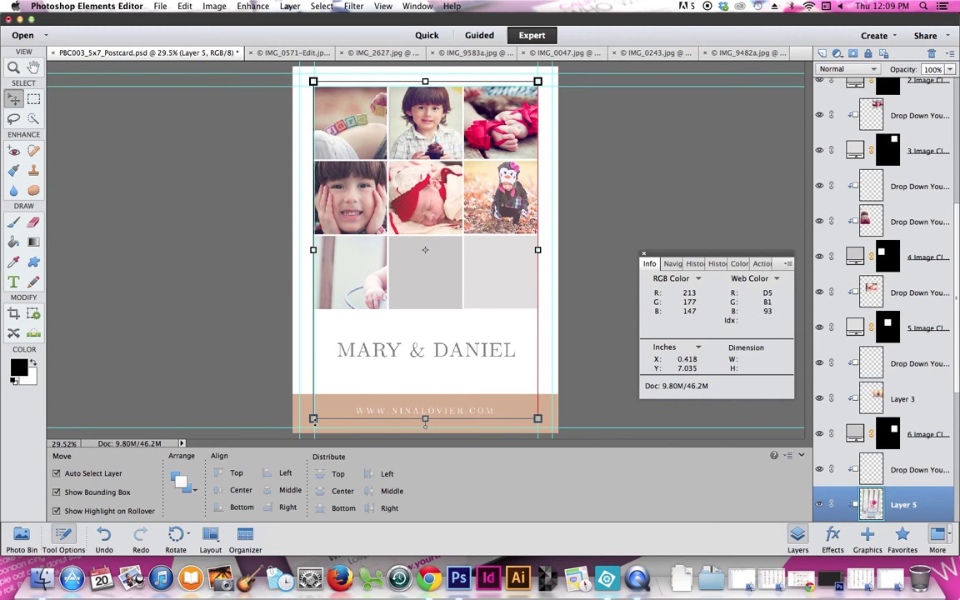
# Step: Select the bucket photo's layer, shrink it, and shift it to frame the baby's face
pyautogui.rightClick(311, 389)
pyautogui.click(353, 416)
pyautogui.click(340, 281)
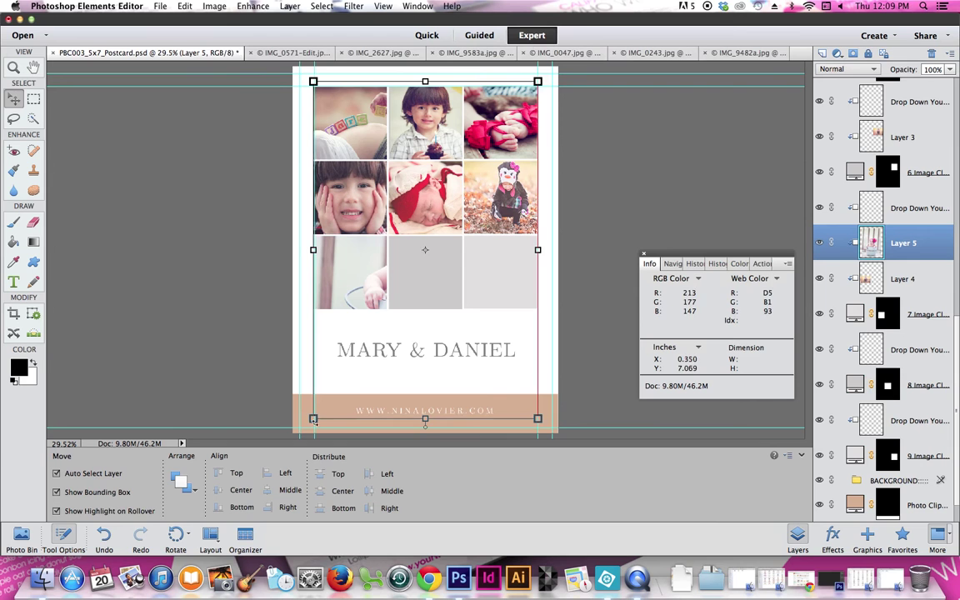
pyautogui.moveTo(314, 419); pyautogui.dragTo(425, 306)
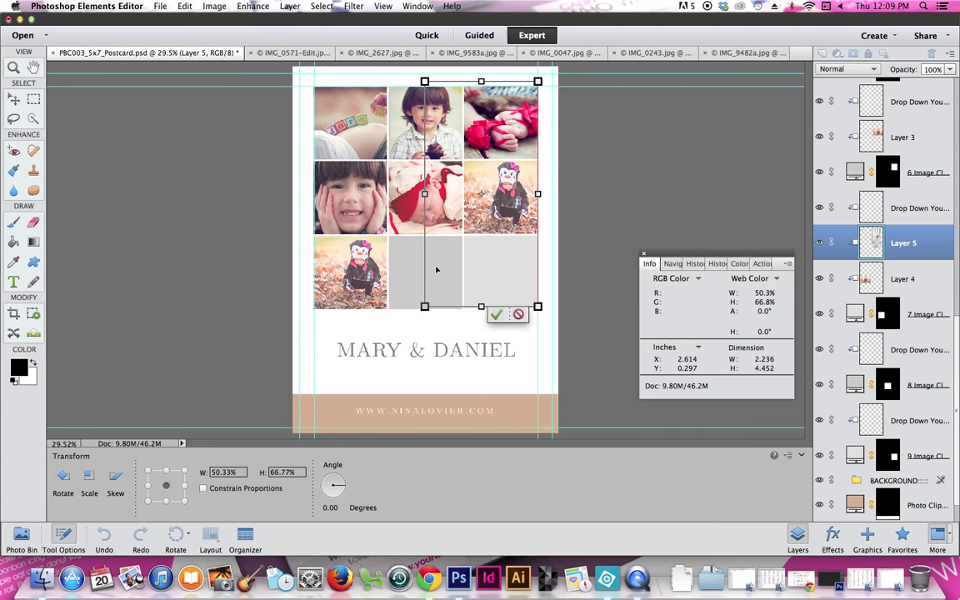
pyautogui.click(13, 99)
pyautogui.click(434, 197)
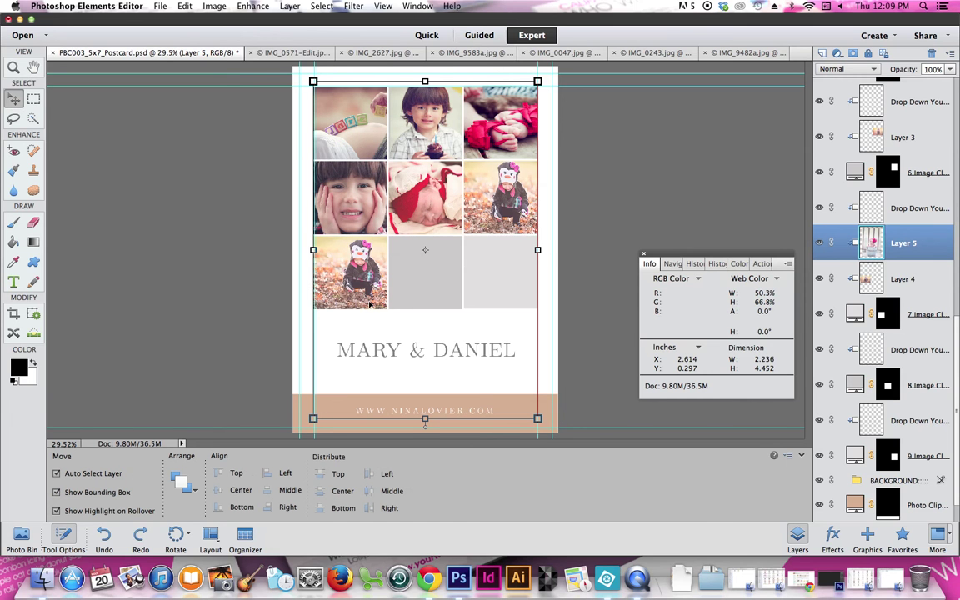
pyautogui.moveTo(360, 266)
pyautogui.mouseDown()
pyautogui.moveTo(317, 250)
pyautogui.moveTo(346, 271)
pyautogui.mouseUp()
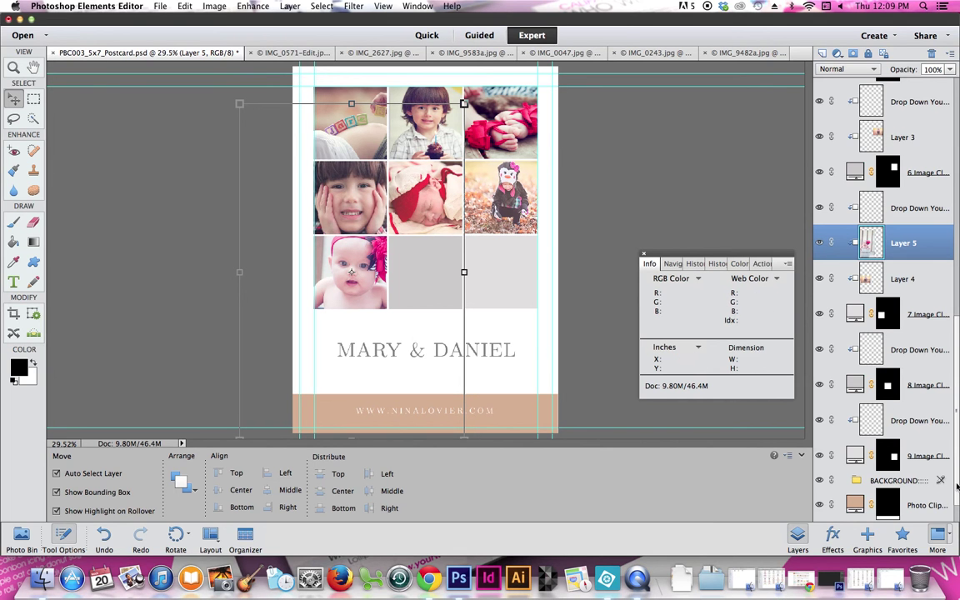
pyautogui.scroll(-2, 957, 486)
# Step: Target the bottom-middle cell's mask and copy the whole IMG_9482a photo
pyautogui.click(910, 349)
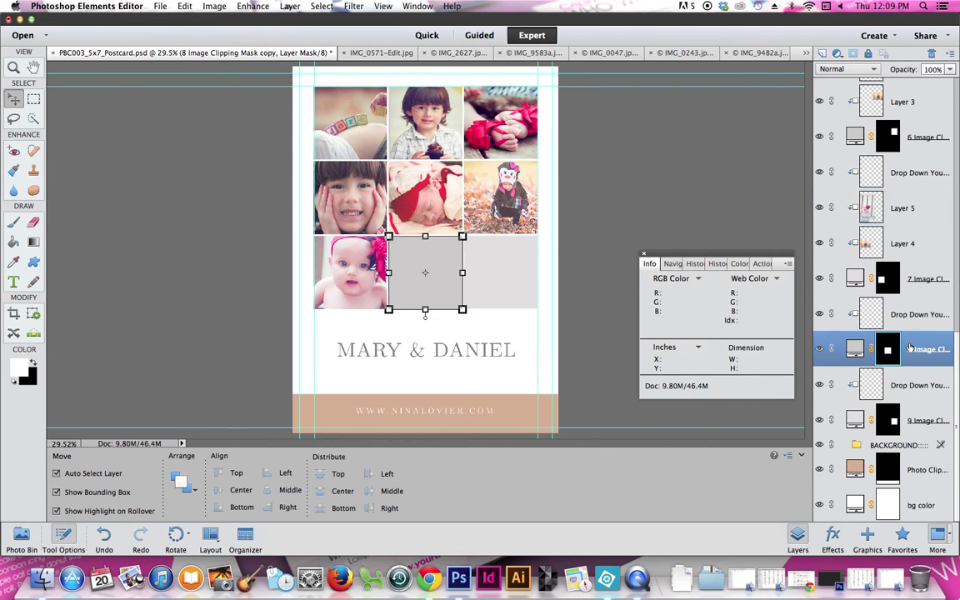
pyautogui.click(917, 314)
pyautogui.click(913, 349)
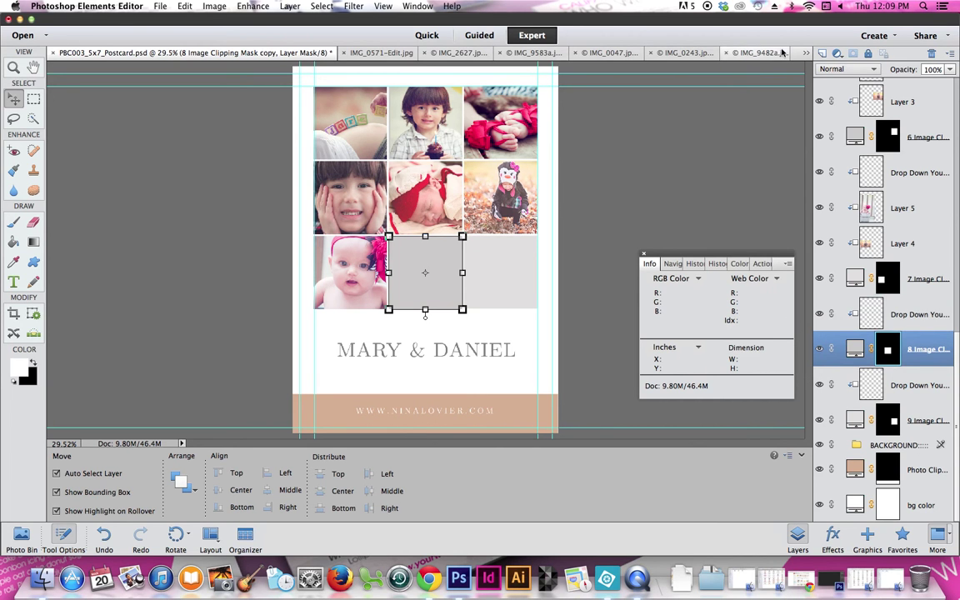
pyautogui.click(757, 53)
pyautogui.press('super+a')
pyautogui.press('super+c')
pyautogui.click(104, 54)
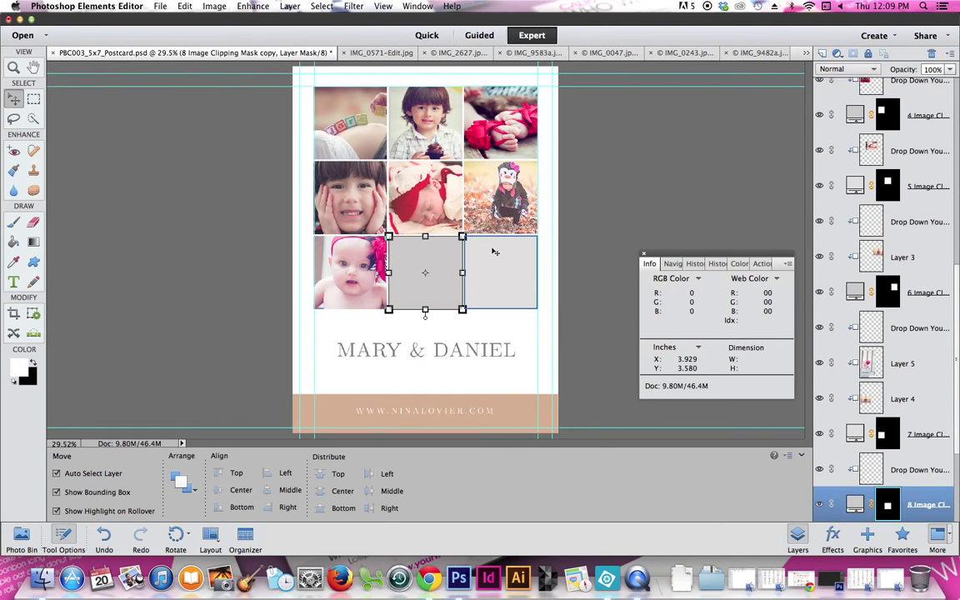
# Step: Paste the polka-dot coat photo and scale it to fit the bottom-middle cell
pyautogui.press('super+v')
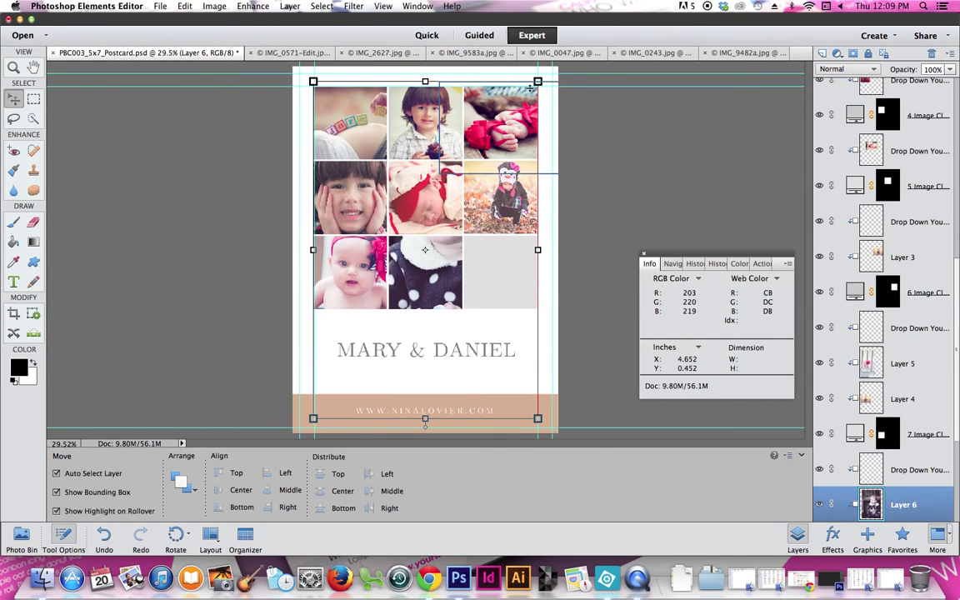
pyautogui.moveTo(538, 79); pyautogui.dragTo(508, 108)
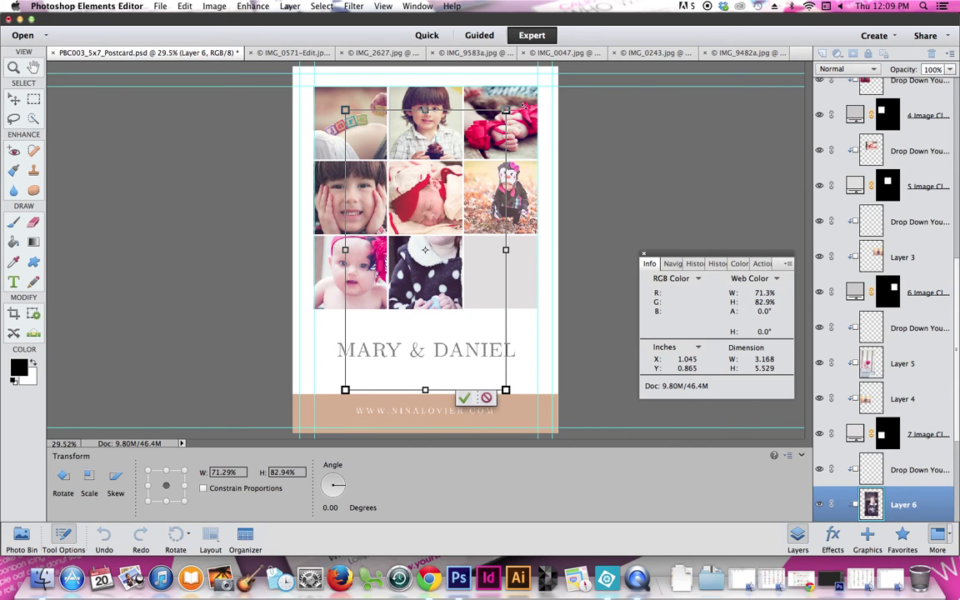
pyautogui.click(14, 101)
pyautogui.click(439, 196)
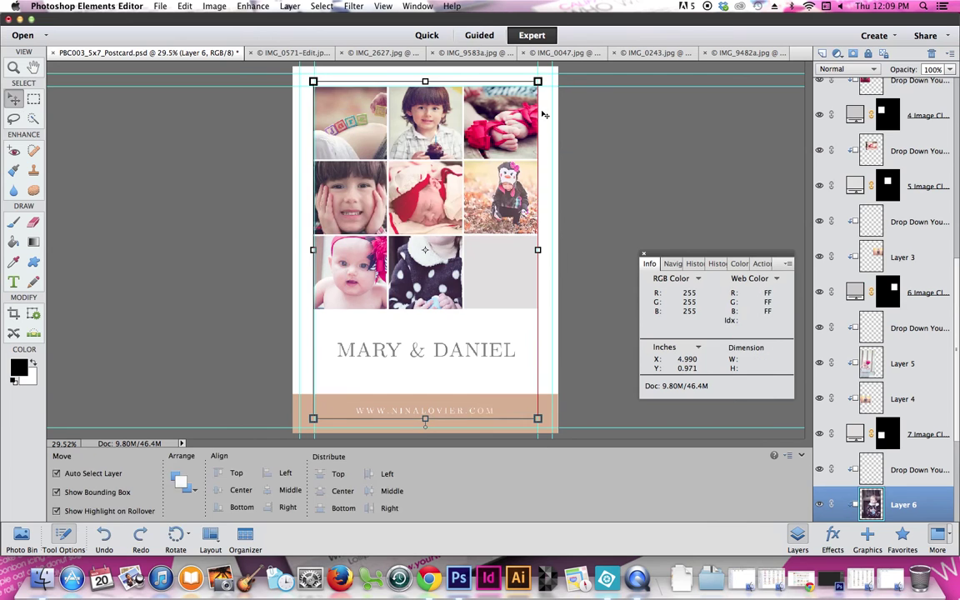
pyautogui.moveTo(537, 81); pyautogui.dragTo(477, 179)
pyautogui.moveTo(435, 270); pyautogui.dragTo(450, 265)
pyautogui.click(433, 426)
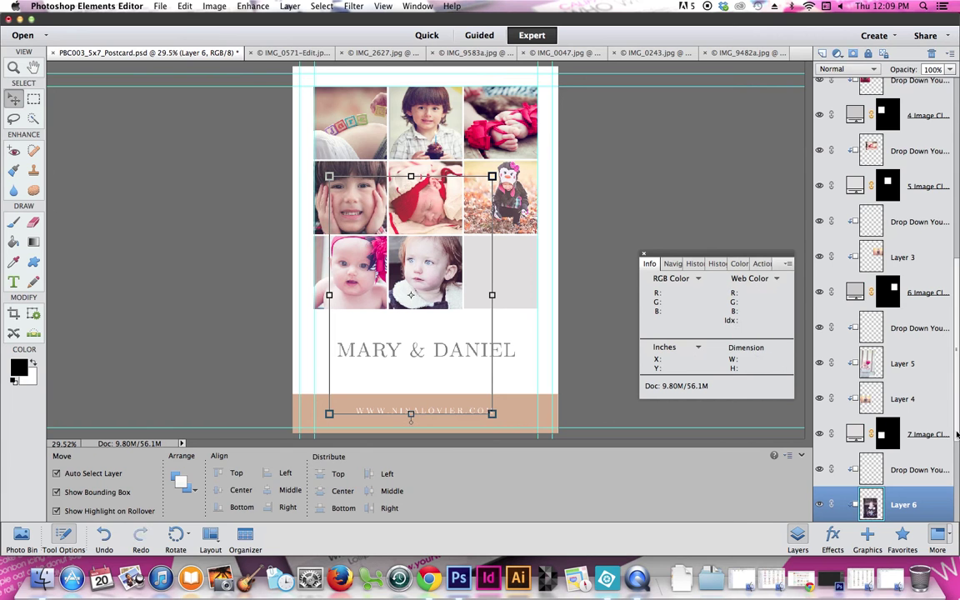
pyautogui.moveTo(956, 443); pyautogui.dragTo(909, 459)
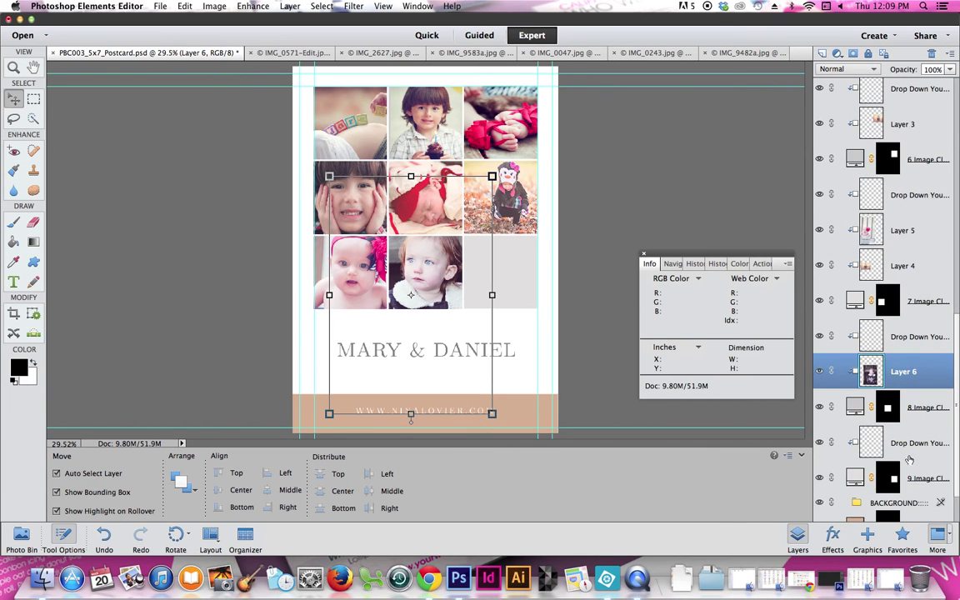
pyautogui.click(911, 470)
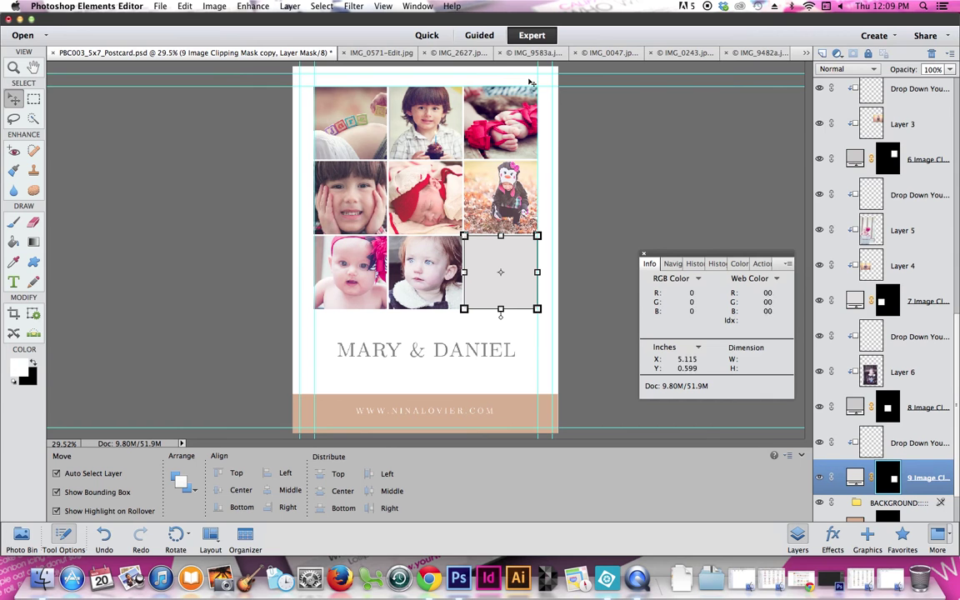
# Step: Close the already-used IMG_9482a.jpg and IMG_0243.jpg photo tabs
pyautogui.click(806, 54)
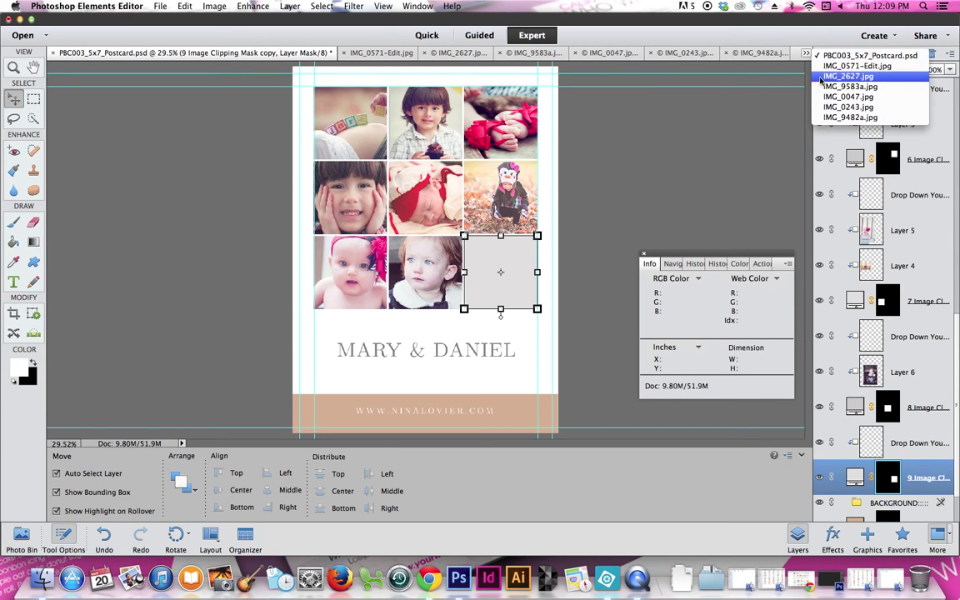
pyautogui.click(758, 109)
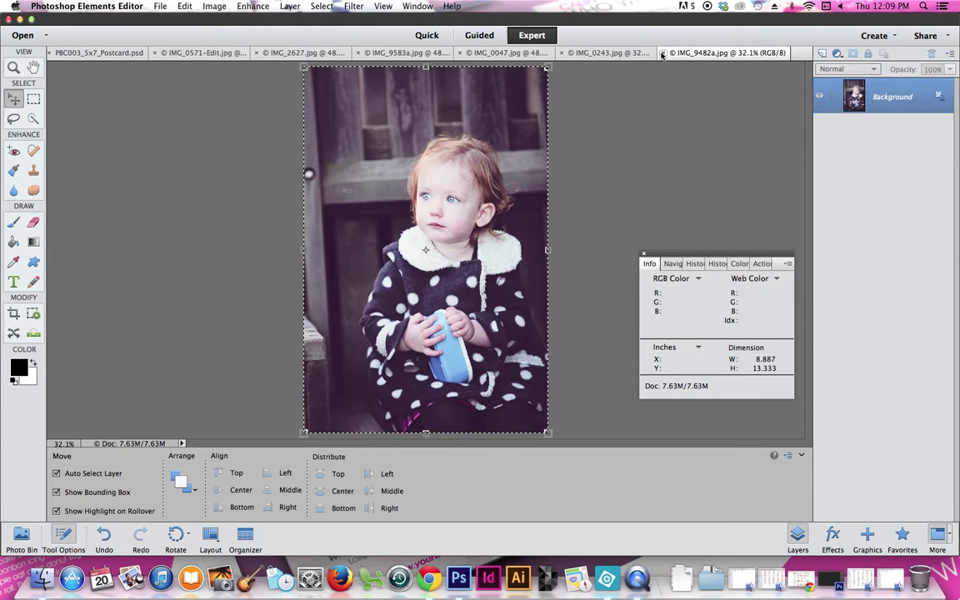
pyautogui.click(666, 54)
pyautogui.click(700, 53)
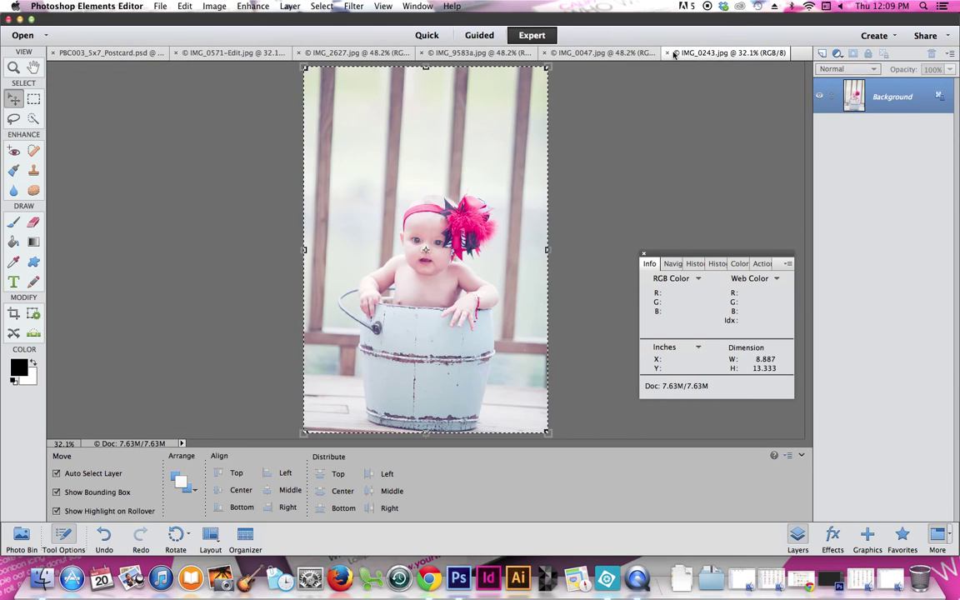
pyautogui.click(584, 52)
pyautogui.click(634, 55)
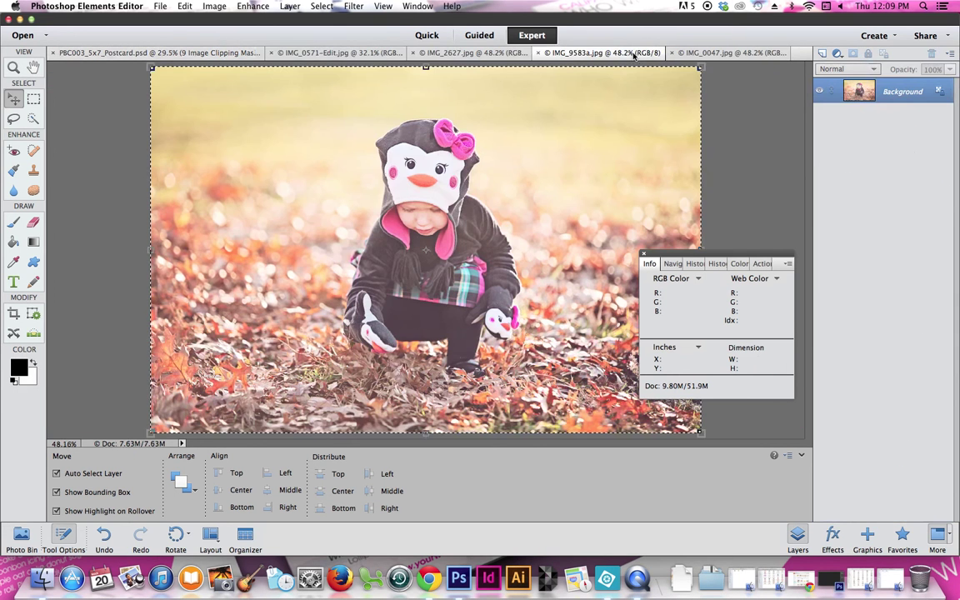
# Step: Copy the whole IMG_0047.jpg photo and paste it into the postcard
pyautogui.click(701, 53)
pyautogui.press('super+a')
pyautogui.press('super+c')
pyautogui.click(130, 53)
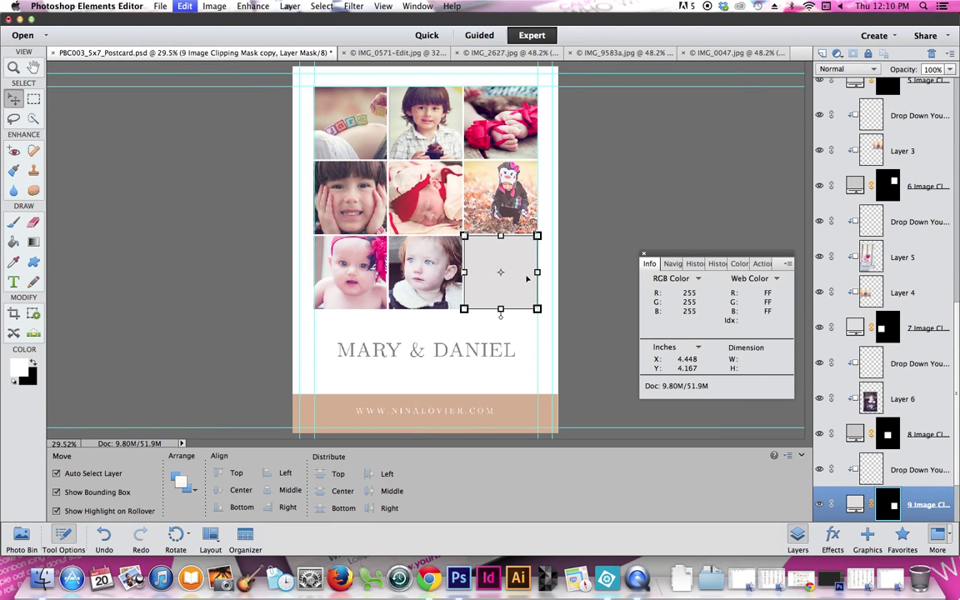
pyautogui.press('super+v')
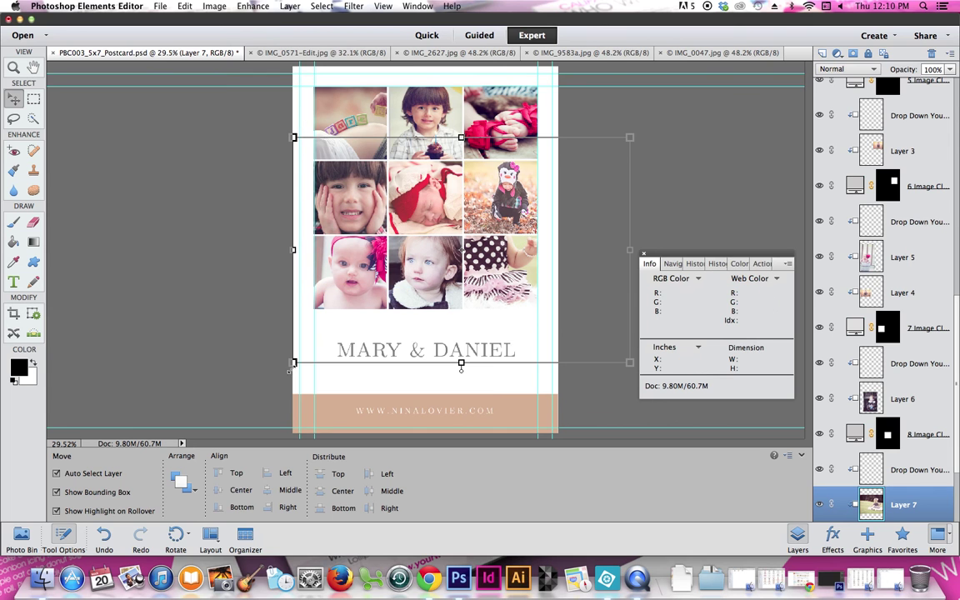
# Step: Scale and centre the baby photo in the bottom-right cell, then select the MARY & DANIEL layer
pyautogui.moveTo(292, 364); pyautogui.dragTo(405, 305)
pyautogui.moveTo(527, 271); pyautogui.dragTo(499, 310)
pyautogui.moveTo(602, 198); pyautogui.dragTo(554, 218)
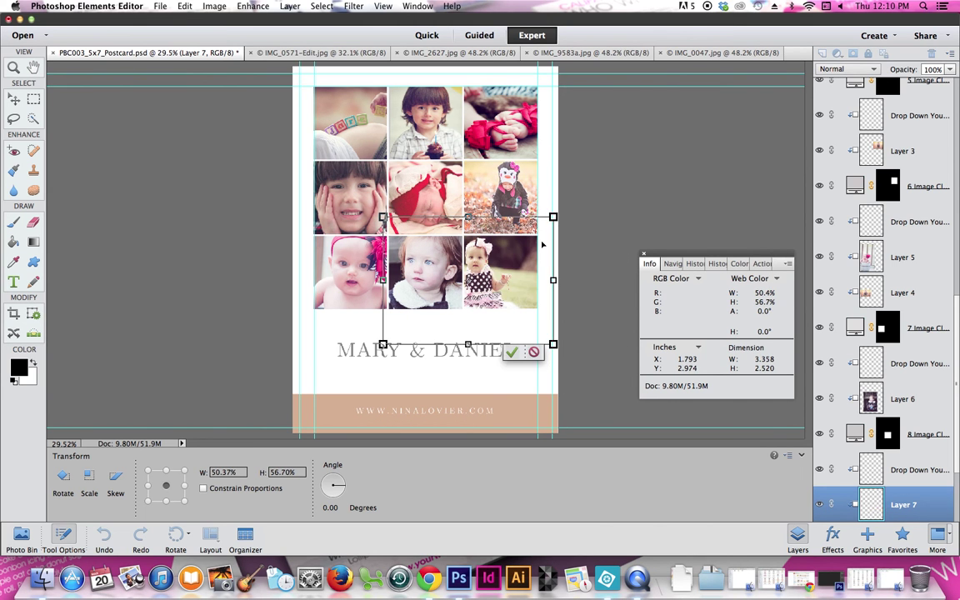
pyautogui.moveTo(495, 271); pyautogui.dragTo(517, 264)
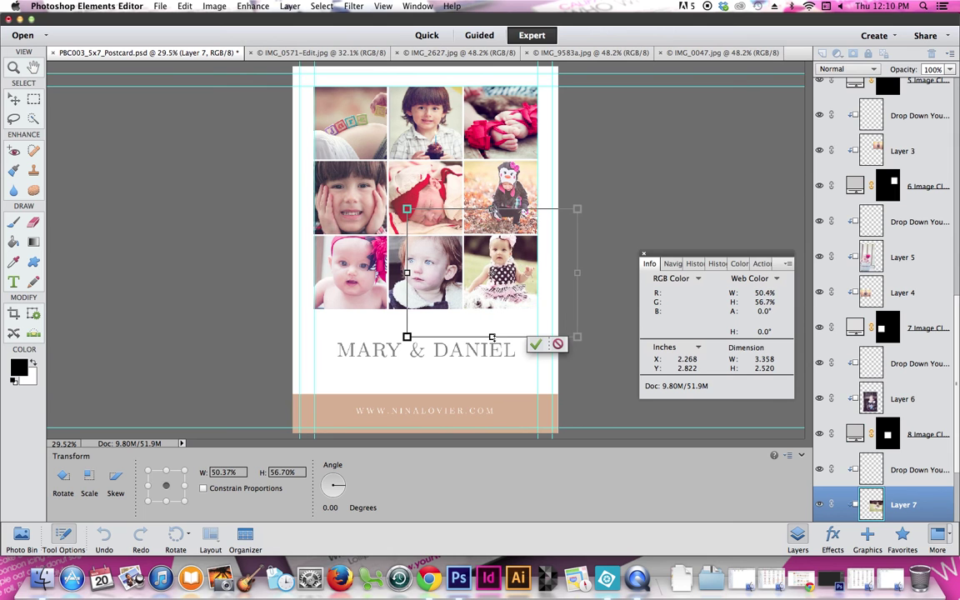
pyautogui.click(536, 343)
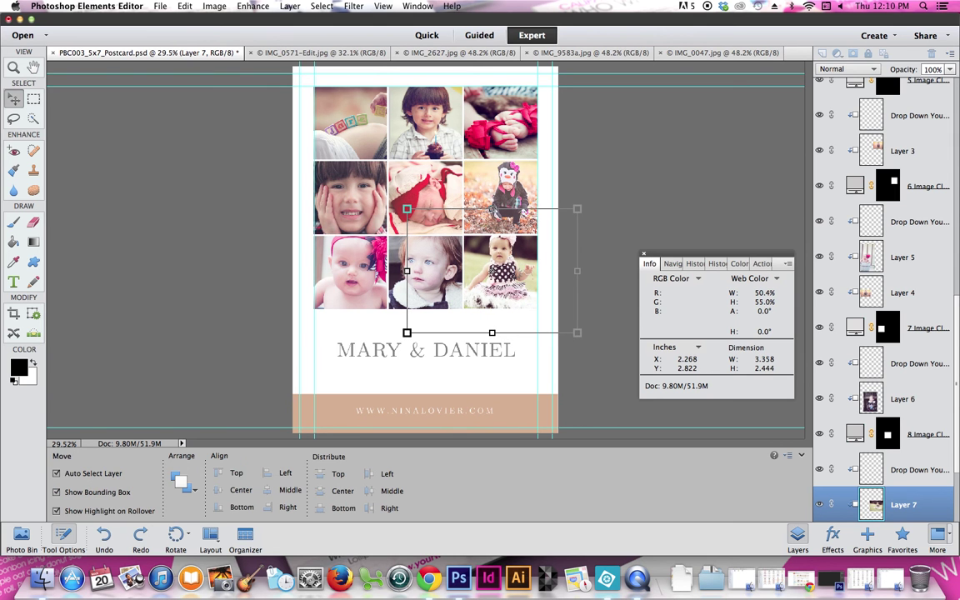
pyautogui.moveTo(516, 261); pyautogui.dragTo(516, 270)
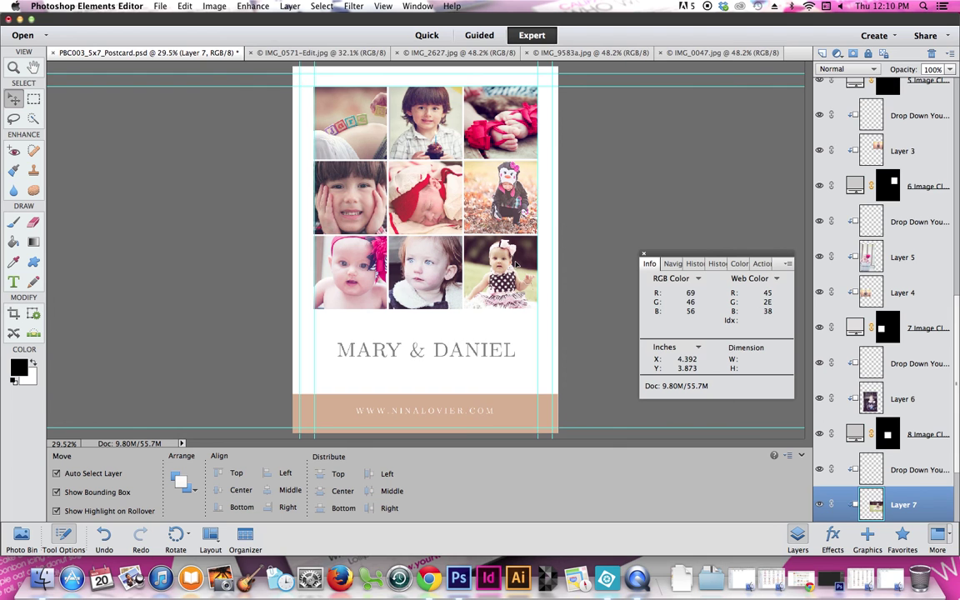
pyautogui.rightClick(440, 350)
pyautogui.click(467, 356)
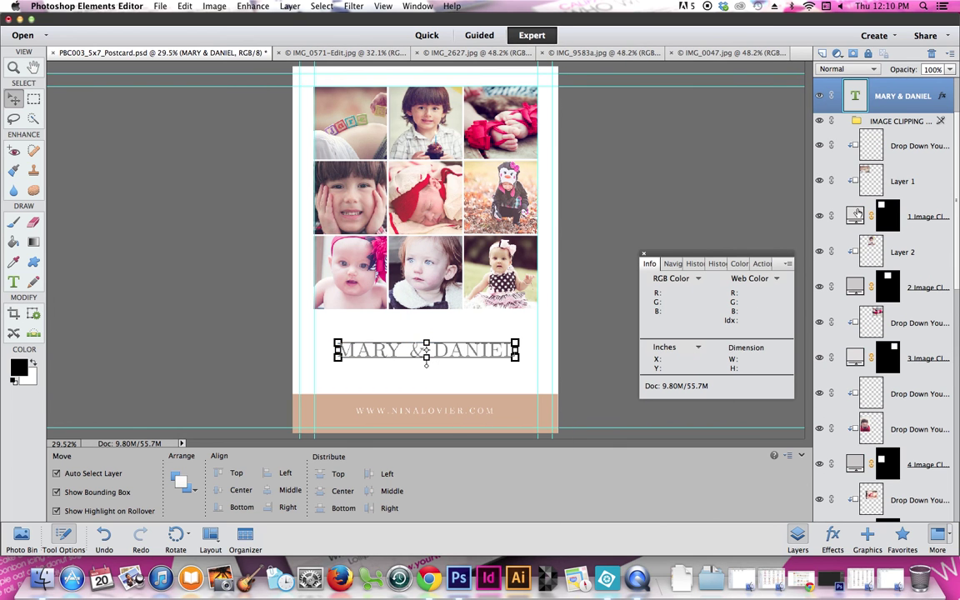
# Step: Replace the title text MARY & DANIEL with LOVELY KIDS and commit it
pyautogui.doubleClick(859, 97)
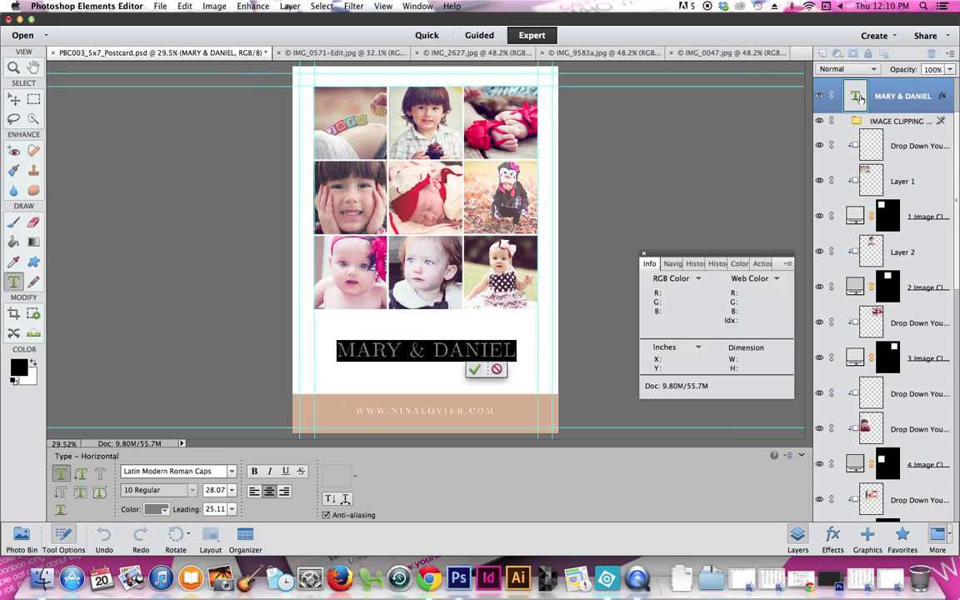
pyautogui.write('LOVELY')
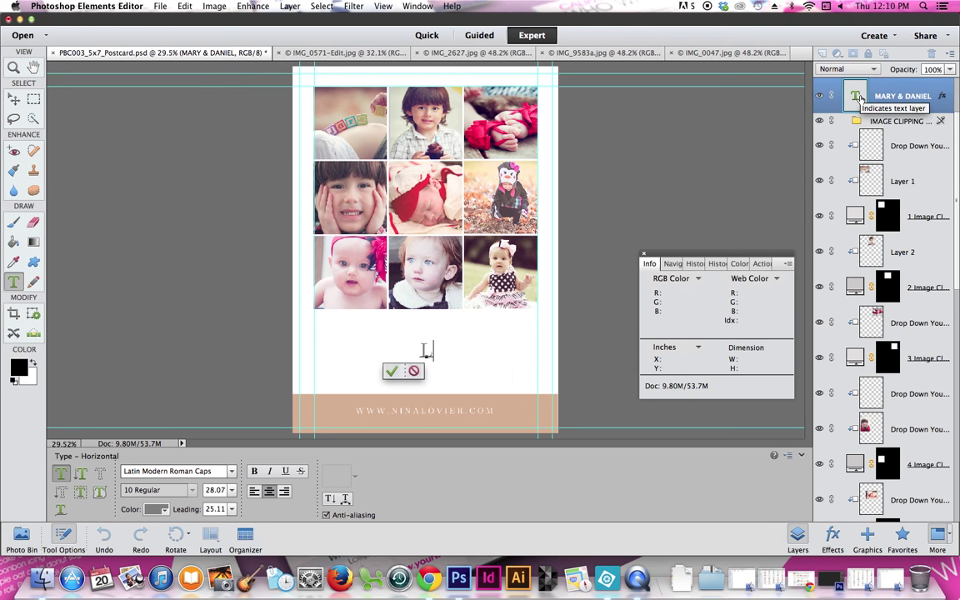
pyautogui.write(' KIDS')
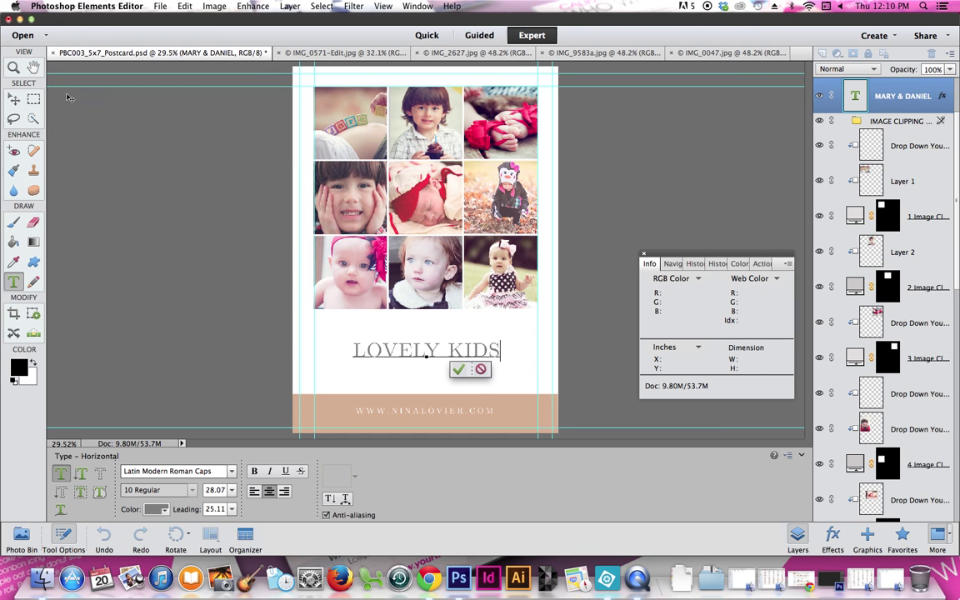
pyautogui.click(13, 69)
pyautogui.click(13, 98)
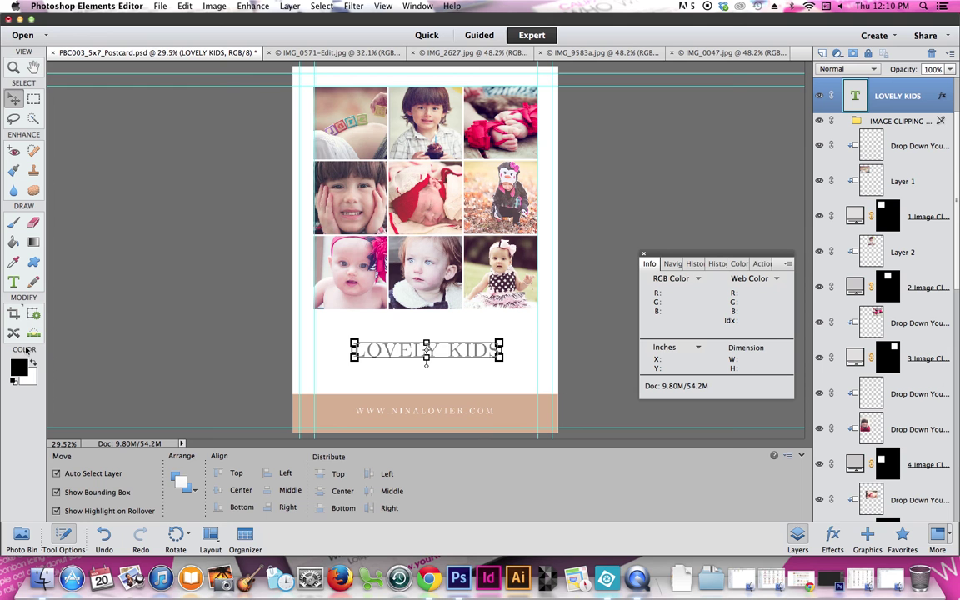
# Step: Zoom to 66.7% to inspect the filled photo grid, then open the File menu
pyautogui.click(14, 67)
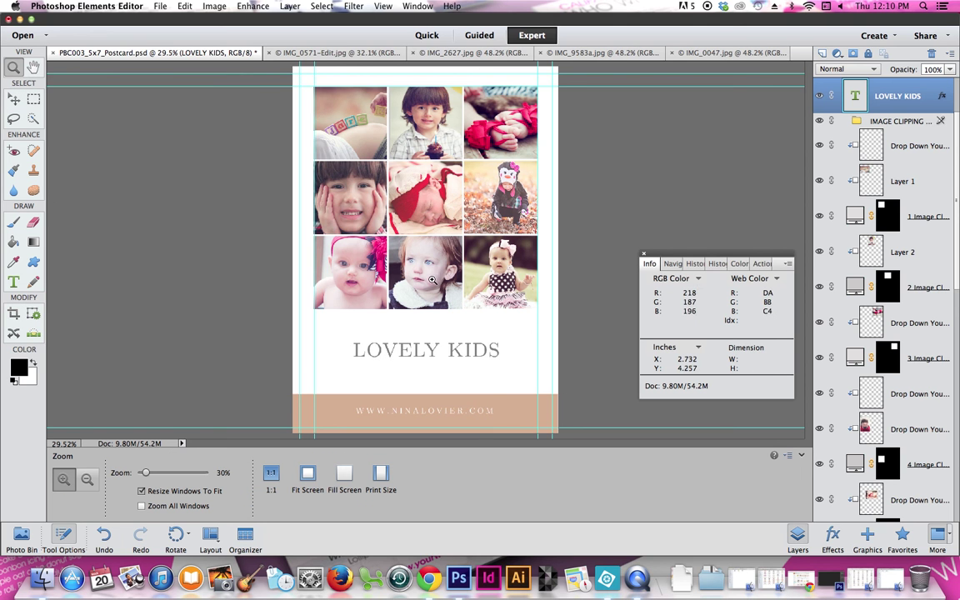
pyautogui.click(399, 240)
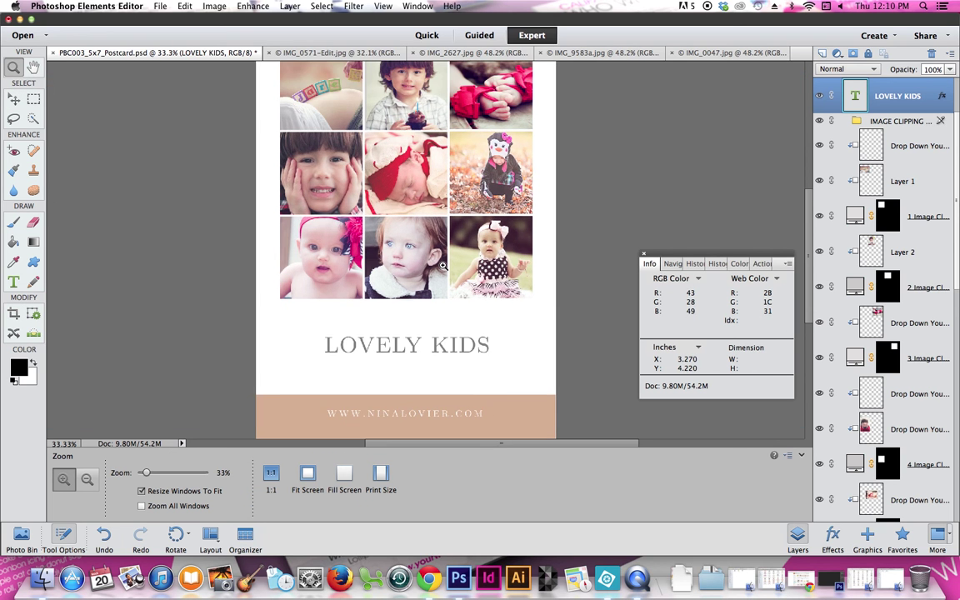
pyautogui.click(411, 169)
pyautogui.click(409, 155)
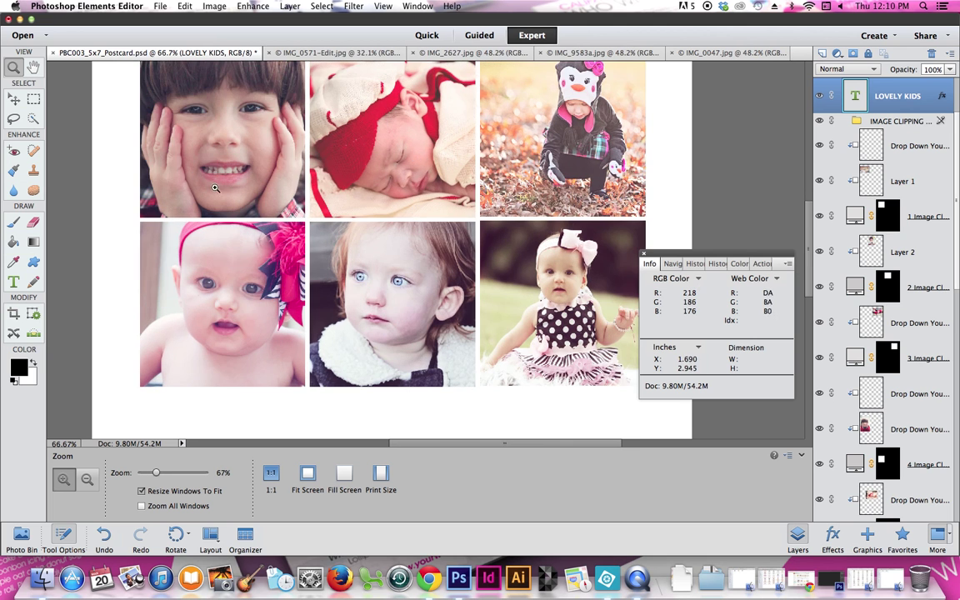
pyautogui.moveTo(412, 181); pyautogui.dragTo(421, 222)
pyautogui.scroll(10, 421, 222)
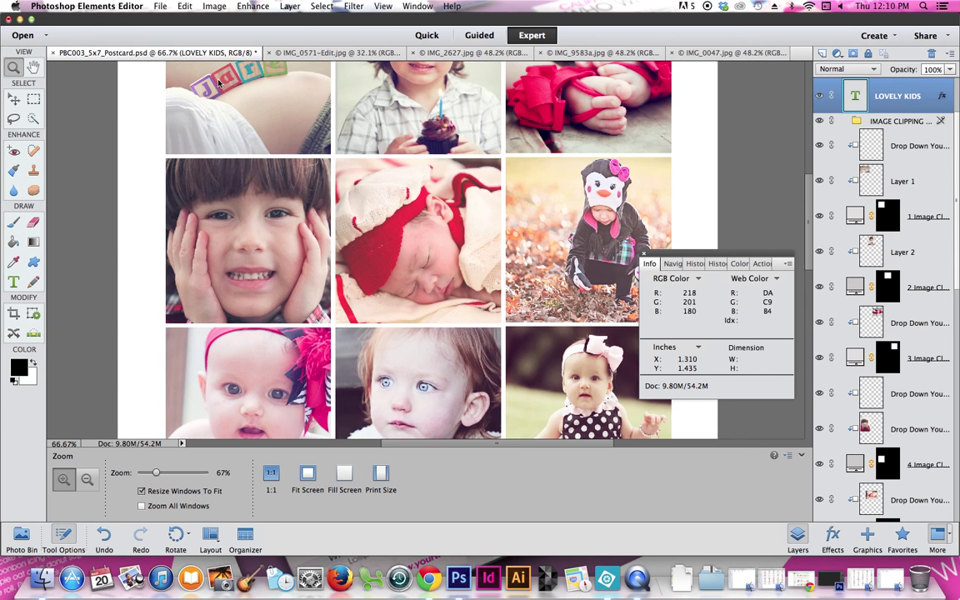
pyautogui.click(152, 6)
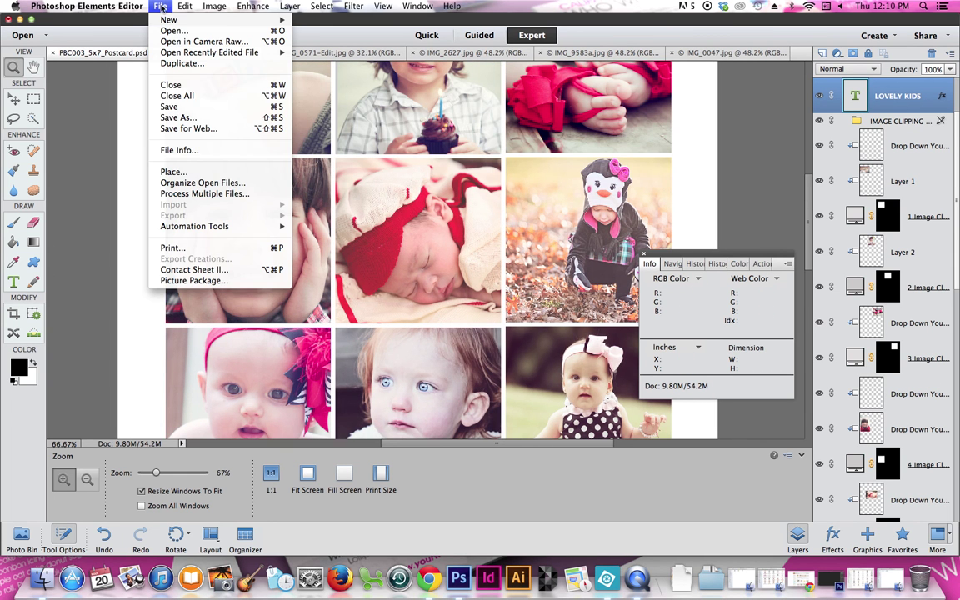
# Step: Save As PBC003_5x7_PostcardDemo with Photoshop PDF chosen as the format
pyautogui.click(190, 118)
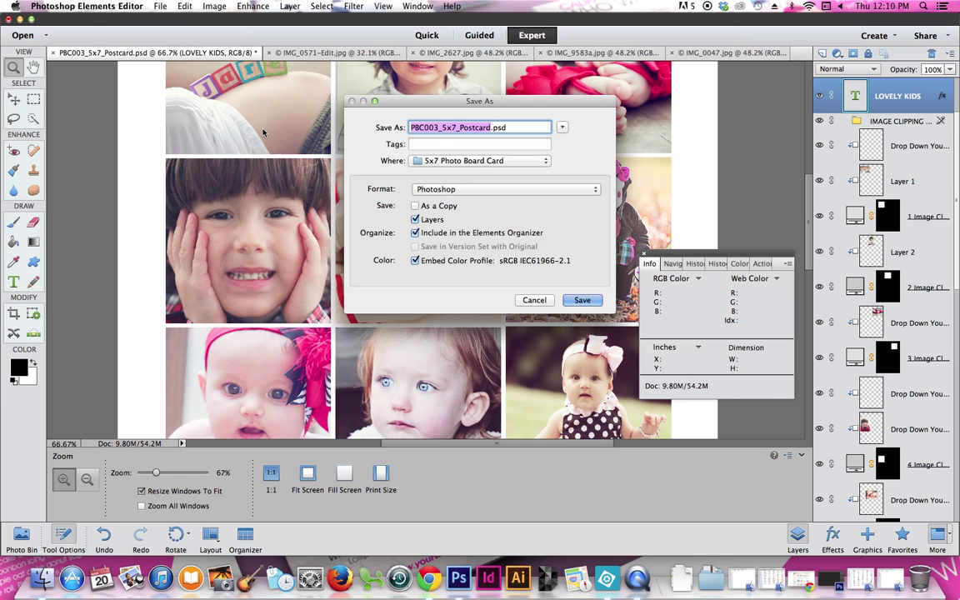
pyautogui.click(517, 127)
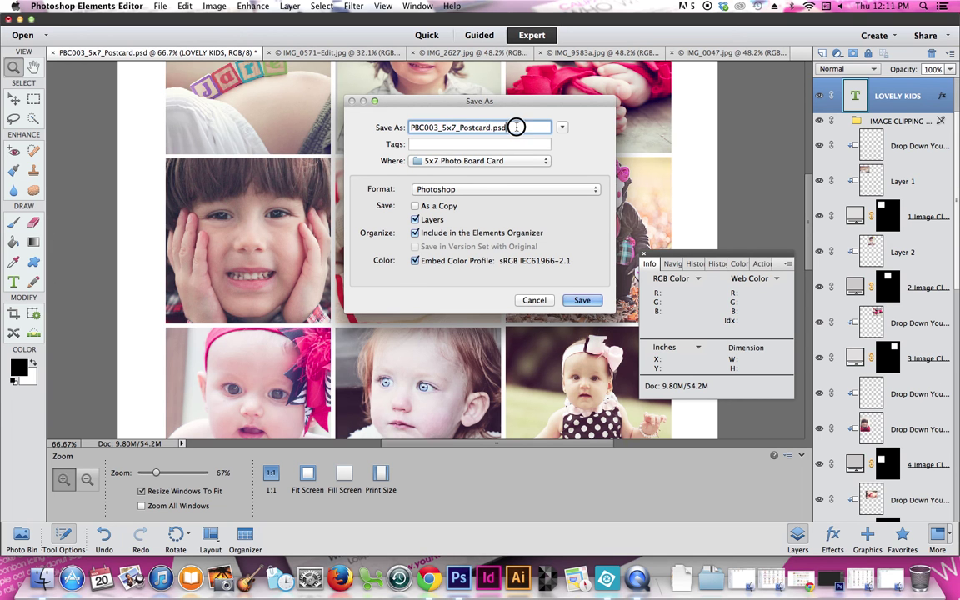
pyautogui.click(492, 127)
pyautogui.write('Demo')
pyautogui.click(445, 190)
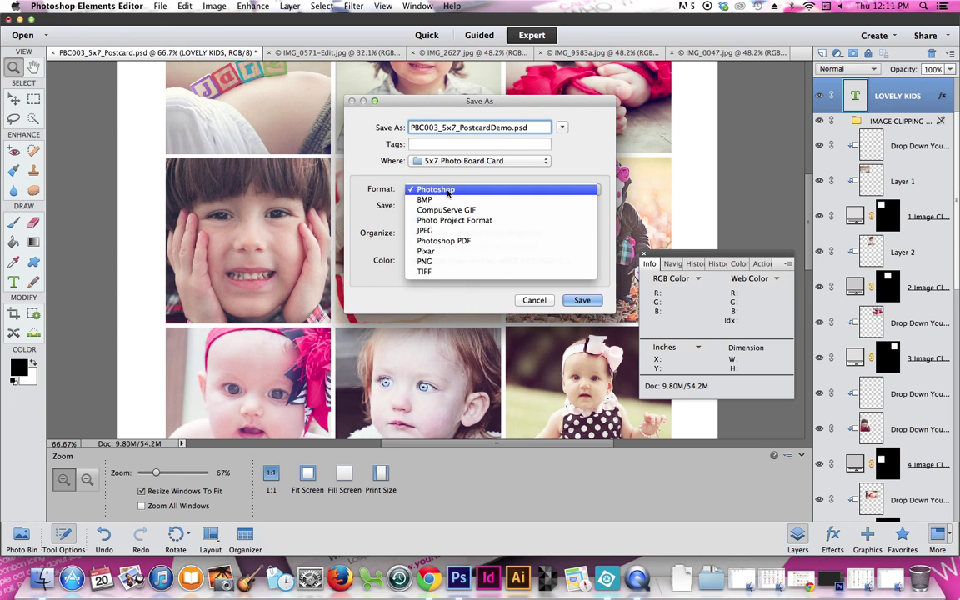
pyautogui.click(454, 241)
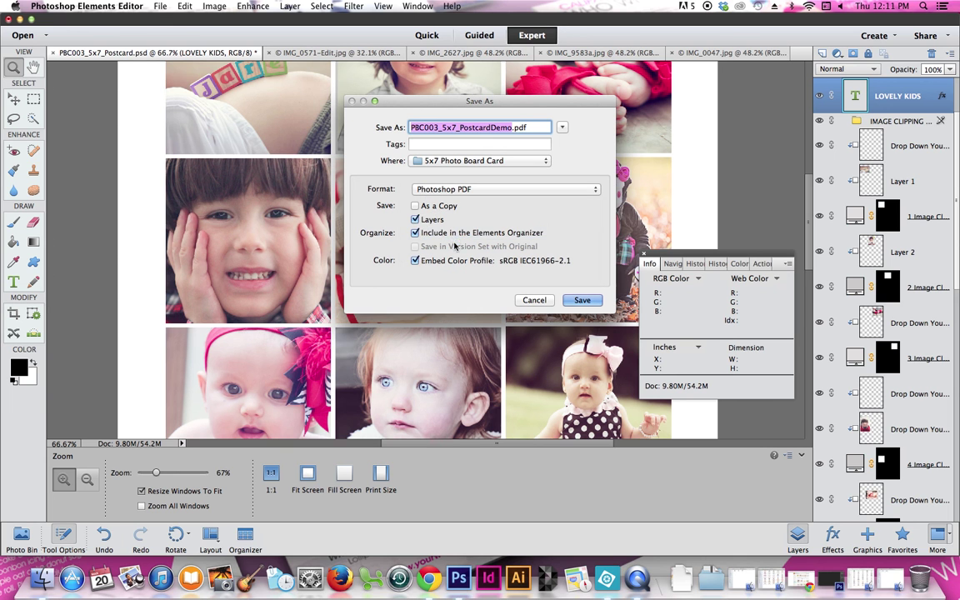
pyautogui.click(454, 190)
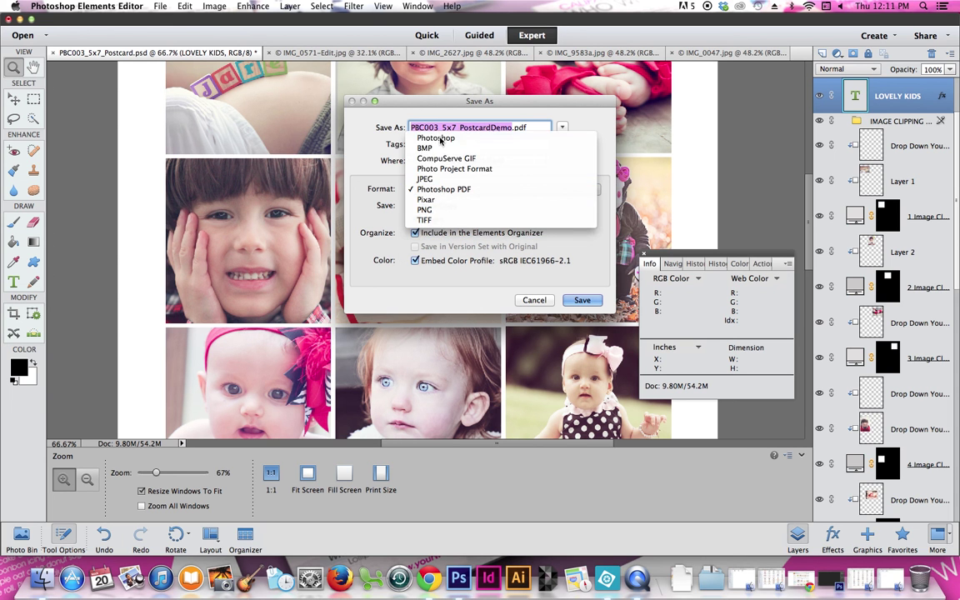